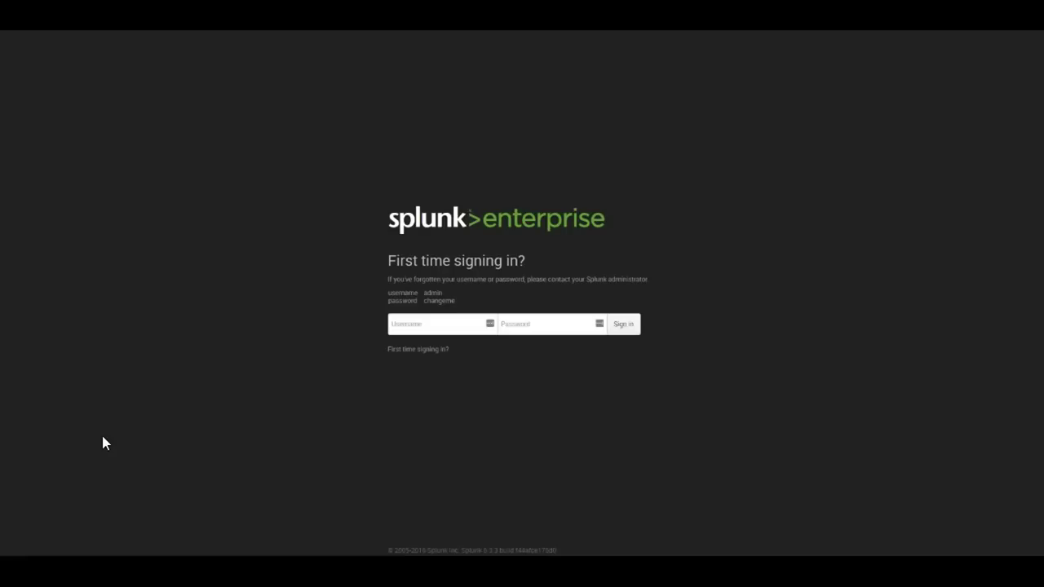
Sign in with the default admin credentials, dismiss the LastPass prompt, and go to Manage Apps.
{"action": "left_click", "coordinate": [408, 323]}
{"action": "key", "text": "Return"}
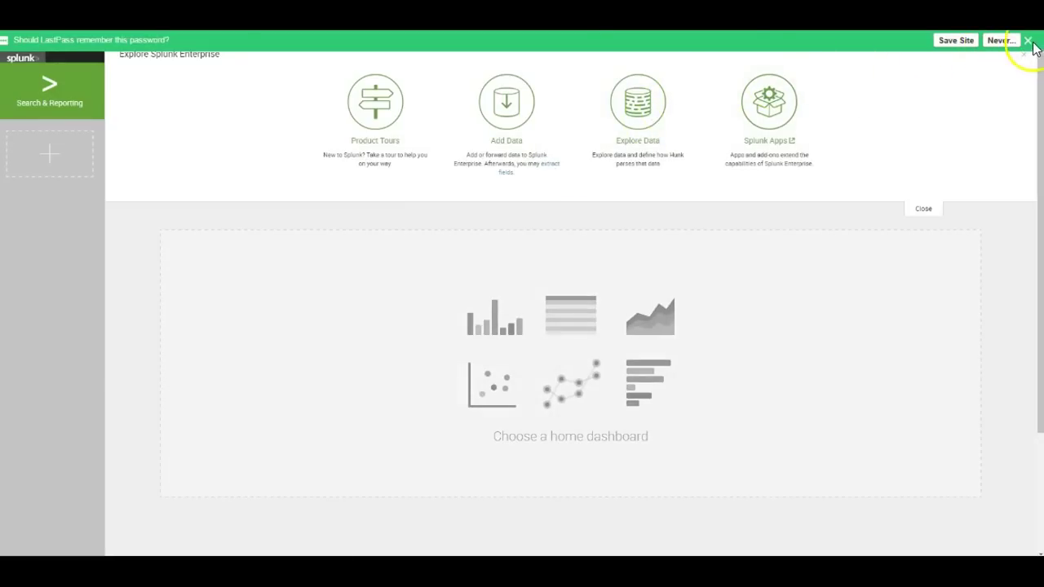
{"action": "left_click", "coordinate": [1027, 40]}
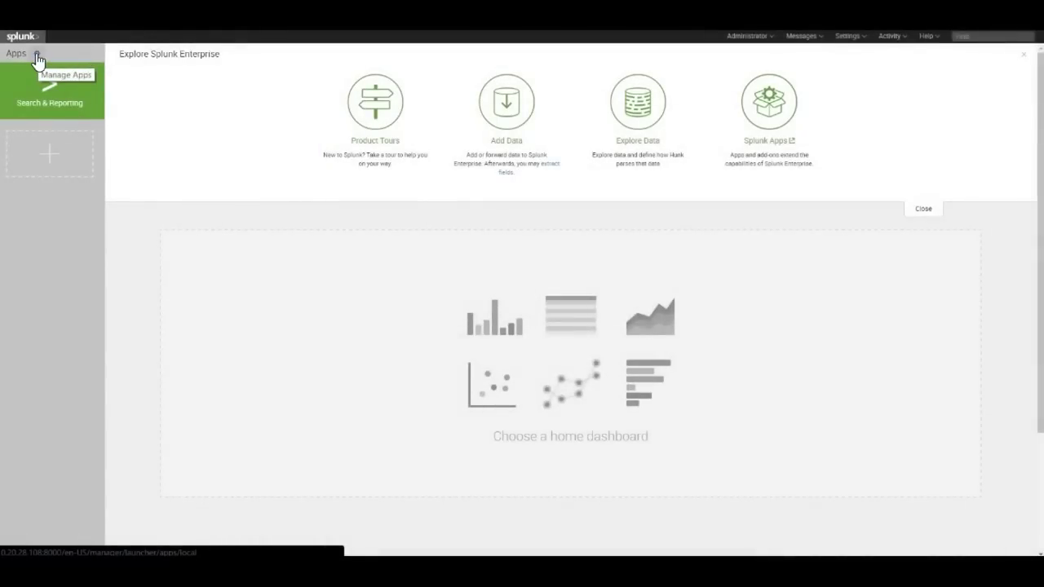
{"action": "left_click", "coordinate": [37, 54]}
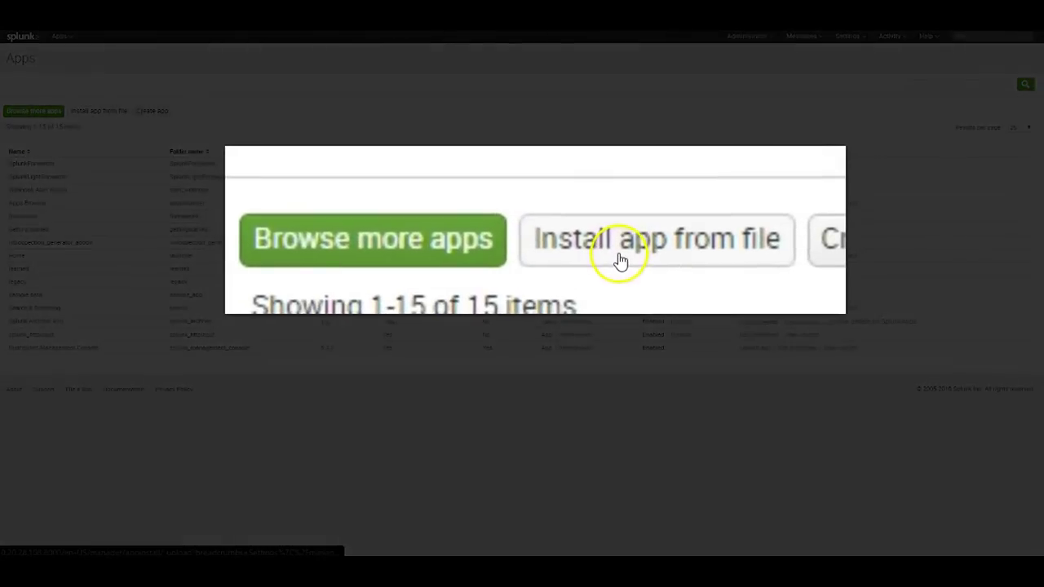
From the Apps management page, go to Browse more apps.
{"action": "left_click", "coordinate": [620, 259]}
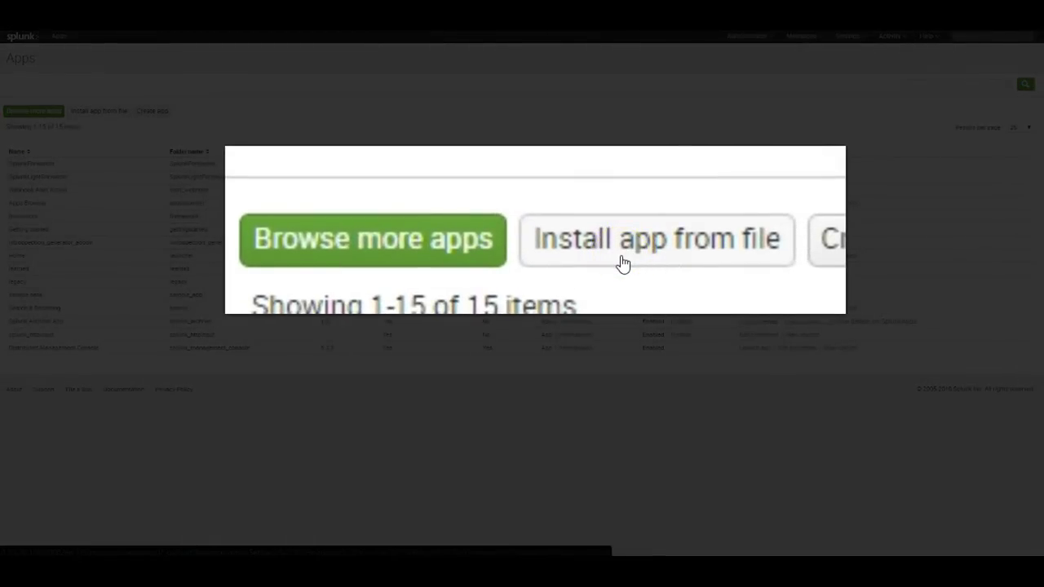
{"action": "left_click", "coordinate": [380, 262]}
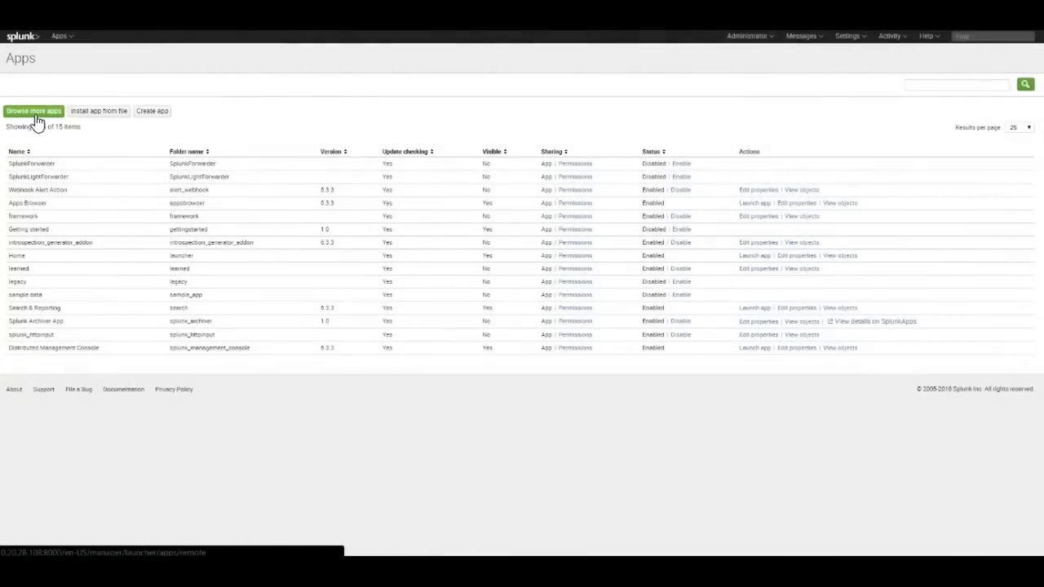
{"action": "left_click", "coordinate": [35, 116]}
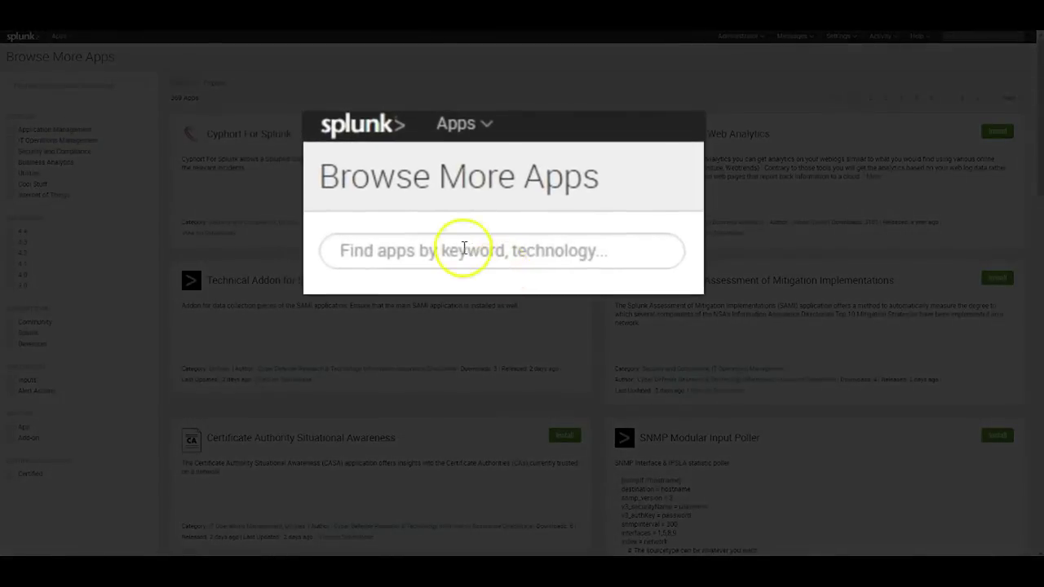
Search the app catalogue for 'nutanix' and start installing TA for Nutanix Prism.
{"action": "left_click", "coordinate": [60, 85]}
{"action": "type", "text": "nutani"}
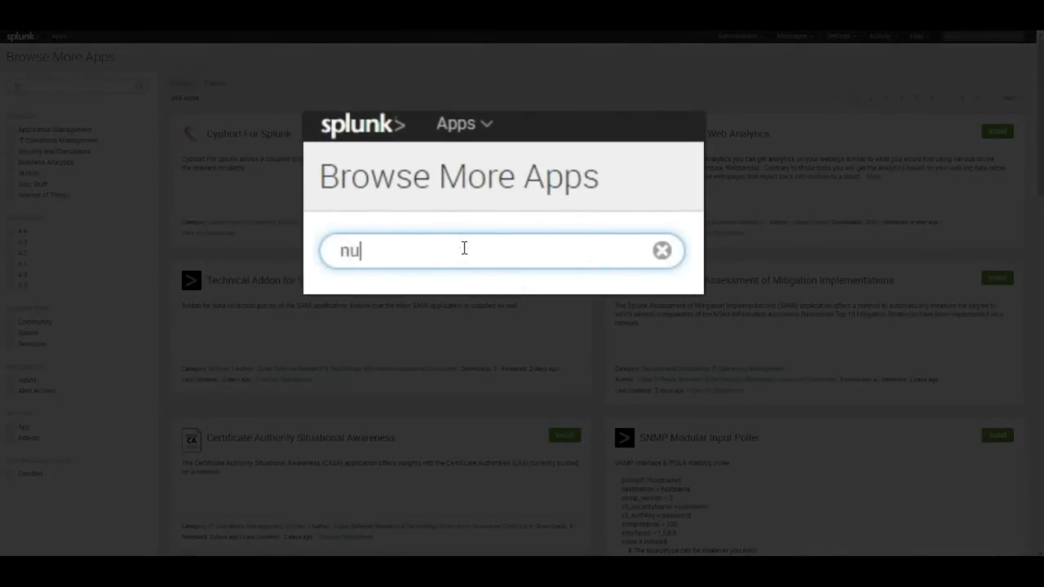
{"action": "type", "text": "x"}
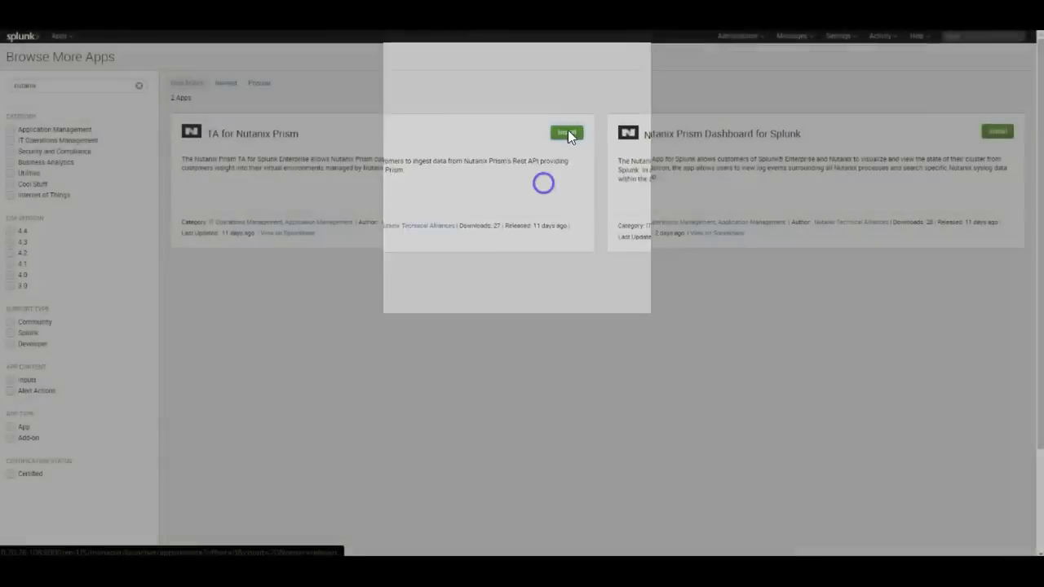
{"action": "left_click", "coordinate": [567, 130]}
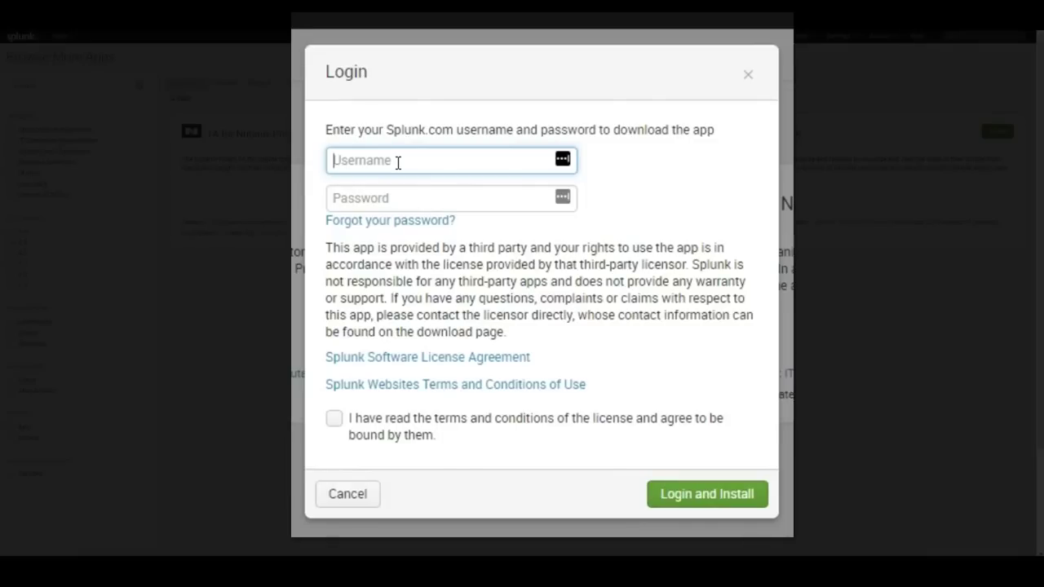
Log in with the Splunk.com username and password, accept the license, and complete the installation.
{"action": "type", "text": "nutanixbizdev"}
{"action": "key", "text": "Tab"}
{"action": "type", "text": "••••"}
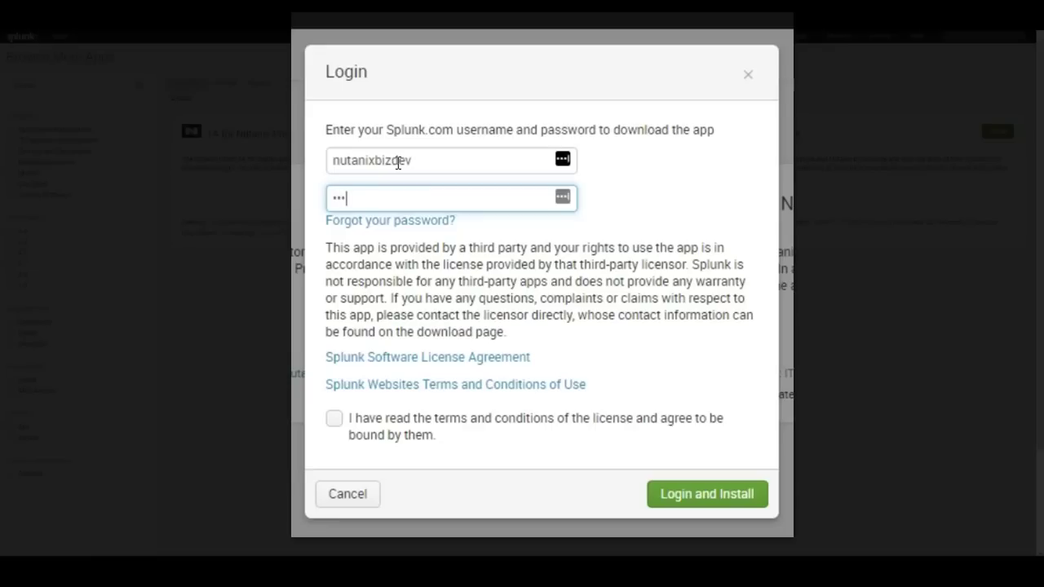
{"action": "type", "text": "•••••"}
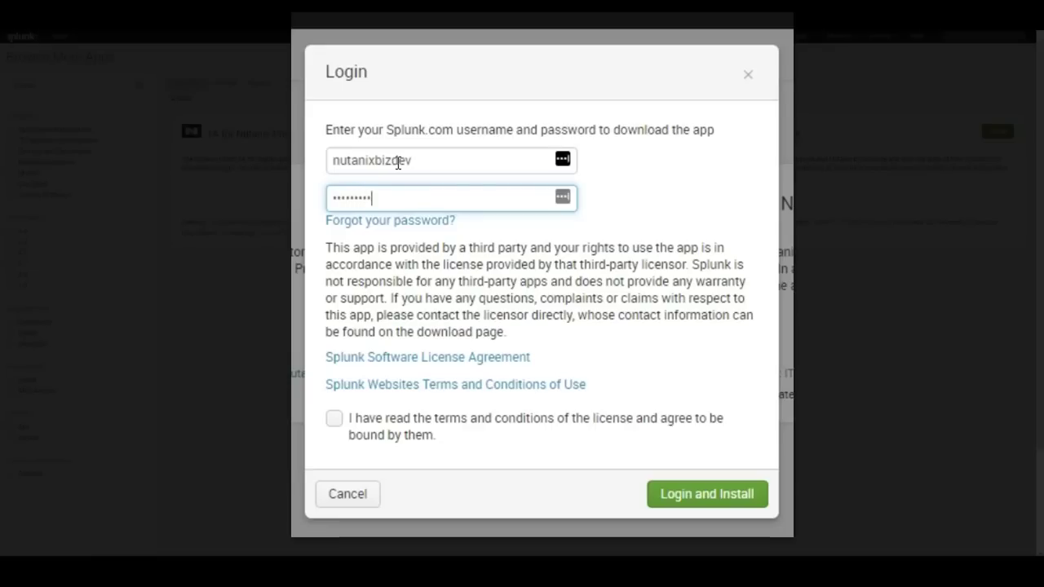
{"action": "left_click", "coordinate": [334, 418]}
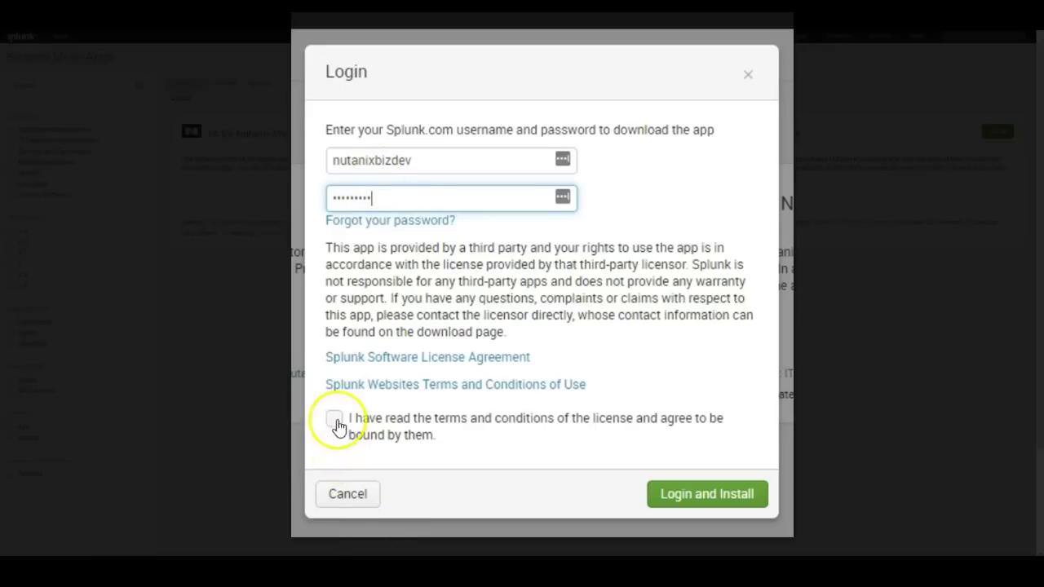
{"action": "left_click", "coordinate": [711, 496]}
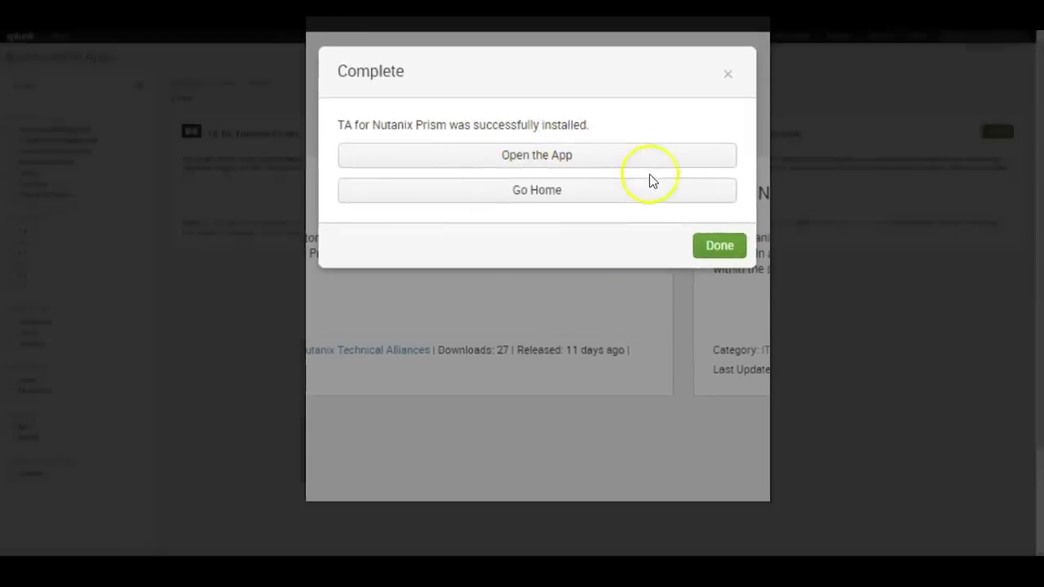
{"action": "left_click", "coordinate": [739, 260]}
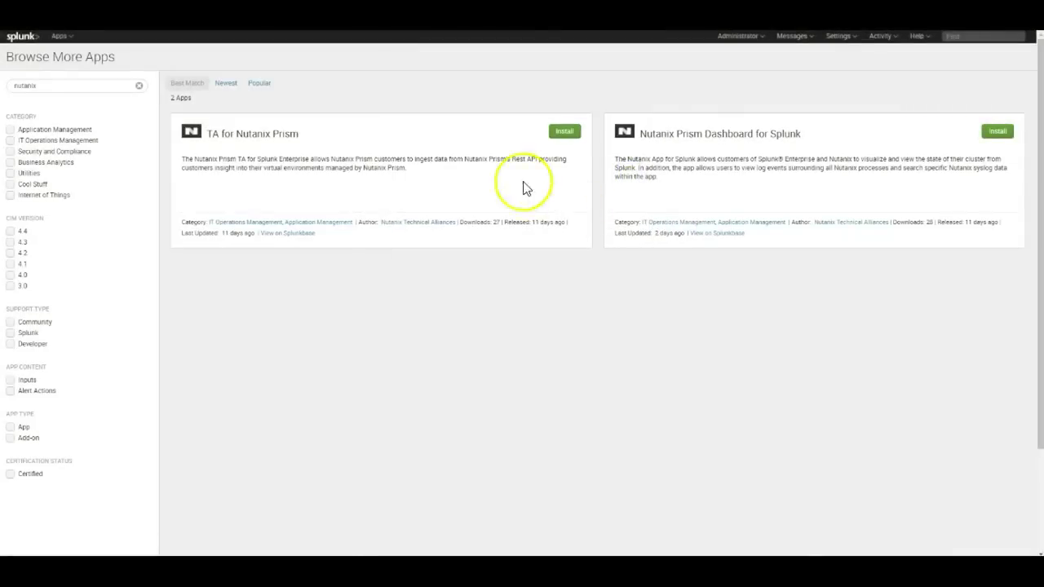
Install Nutanix Prism Dashboard for Splunk, close the confirmation, and return to the Splunk home page.
{"action": "left_click", "coordinate": [995, 133]}
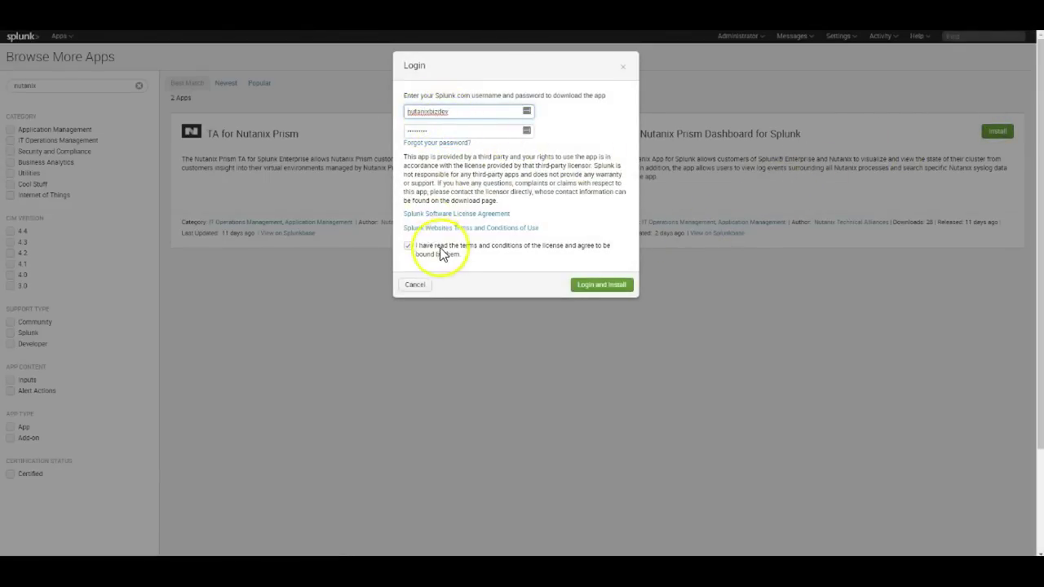
{"action": "left_click", "coordinate": [607, 286]}
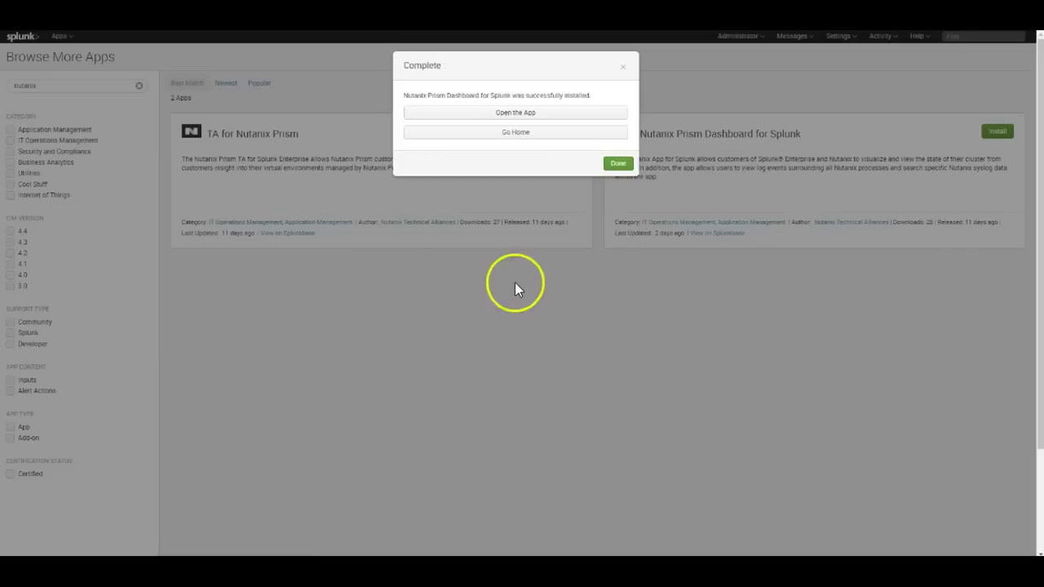
{"action": "left_click", "coordinate": [618, 163]}
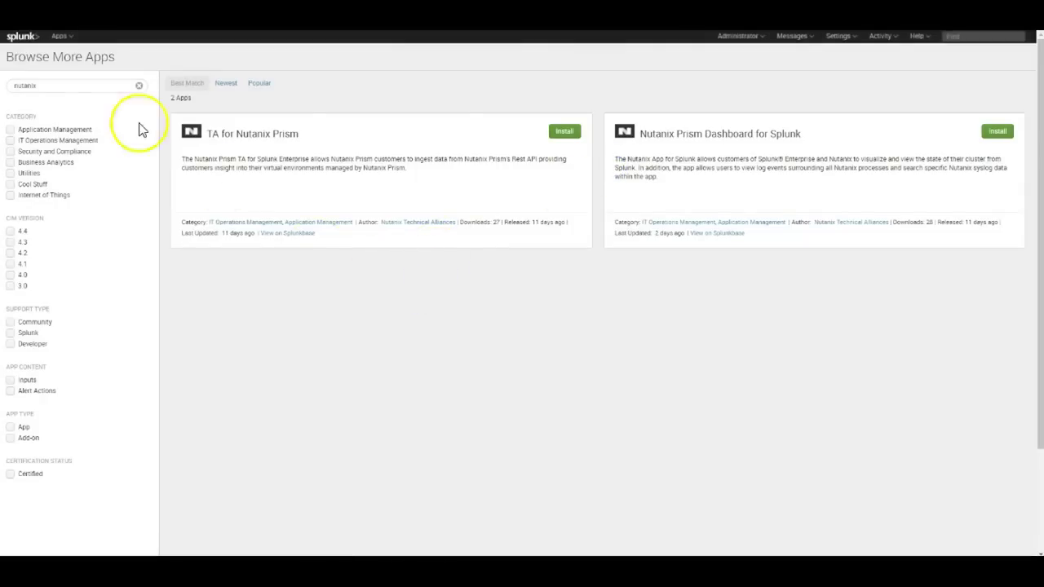
{"action": "left_click", "coordinate": [20, 36]}
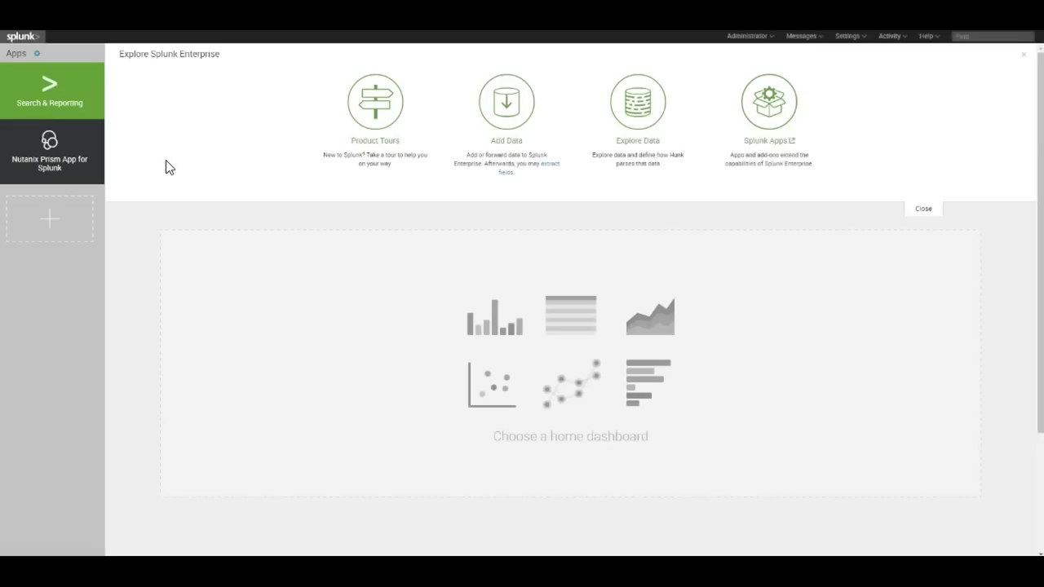
Go to Settings > Data inputs from the home page.
{"action": "left_click", "coordinate": [49, 145]}
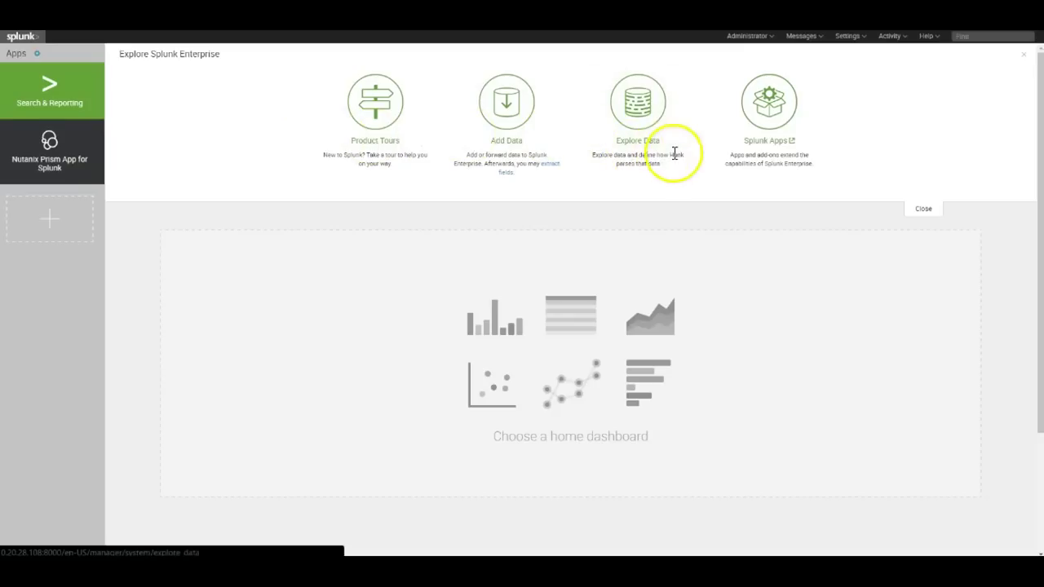
{"action": "left_click", "coordinate": [850, 42]}
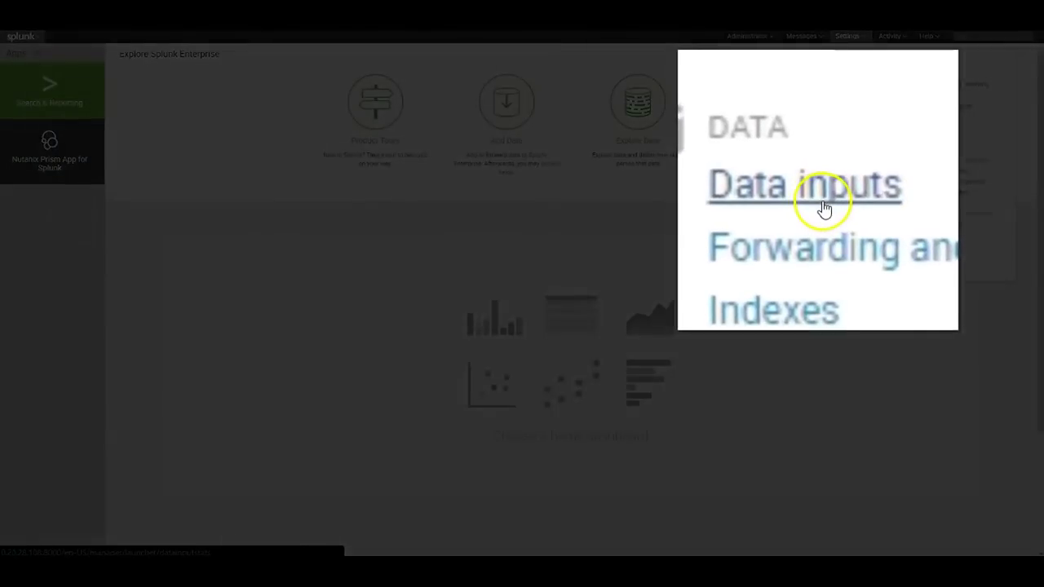
{"action": "left_click", "coordinate": [824, 209]}
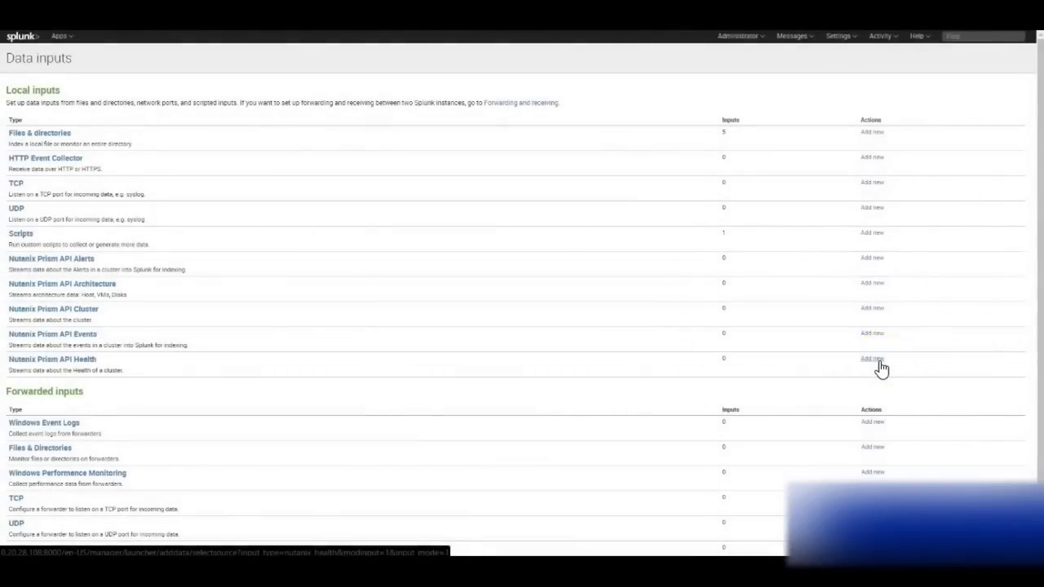
Add a new input in the Nutanix Prism API Health row.
{"action": "left_click", "coordinate": [872, 359]}
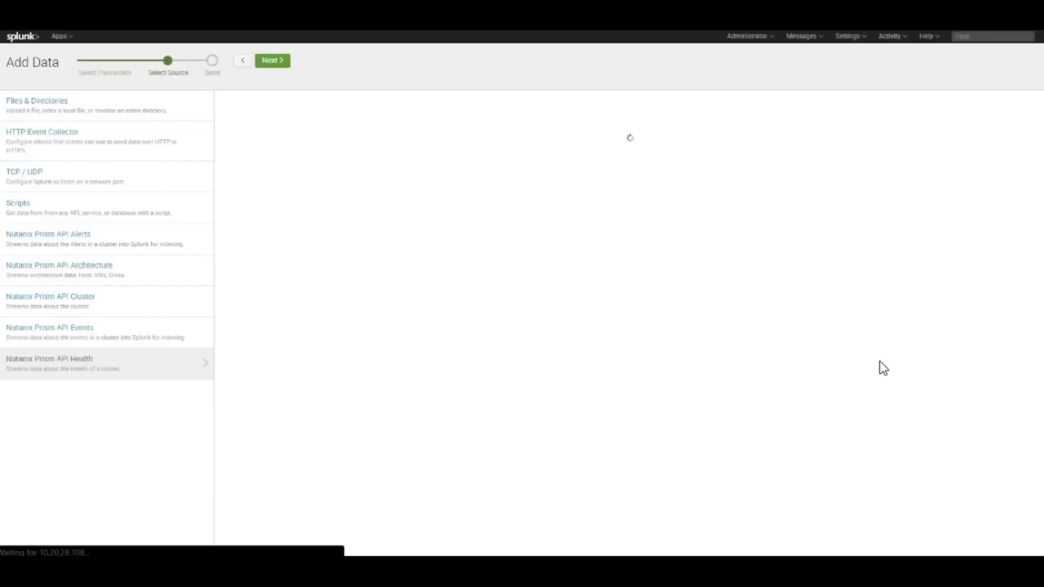
Name the input NTNX-HYPERV and enter the admin username and the cluster password.
{"action": "left_click", "coordinate": [683, 345]}
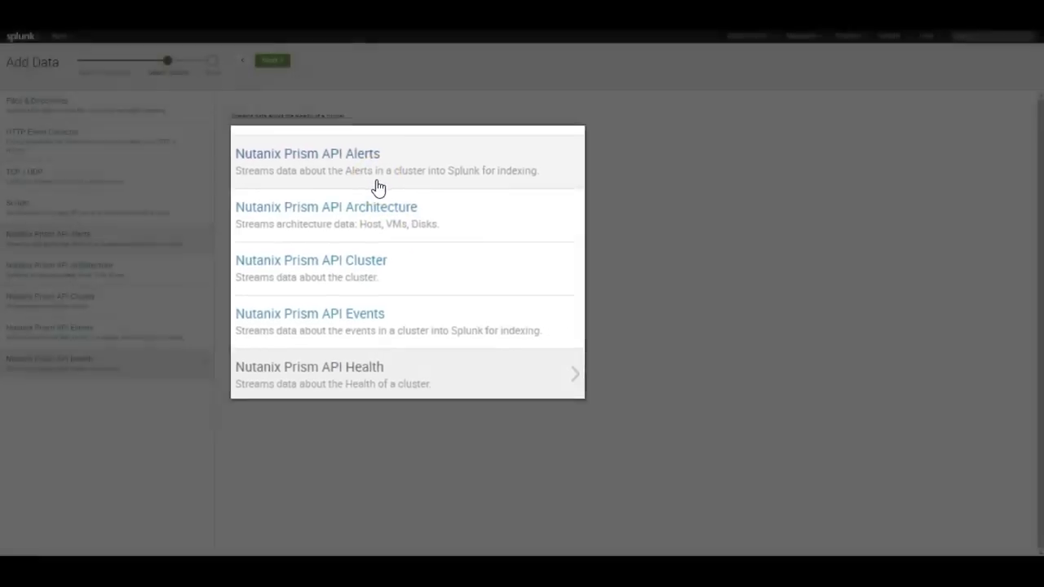
{"action": "left_click", "coordinate": [98, 248]}
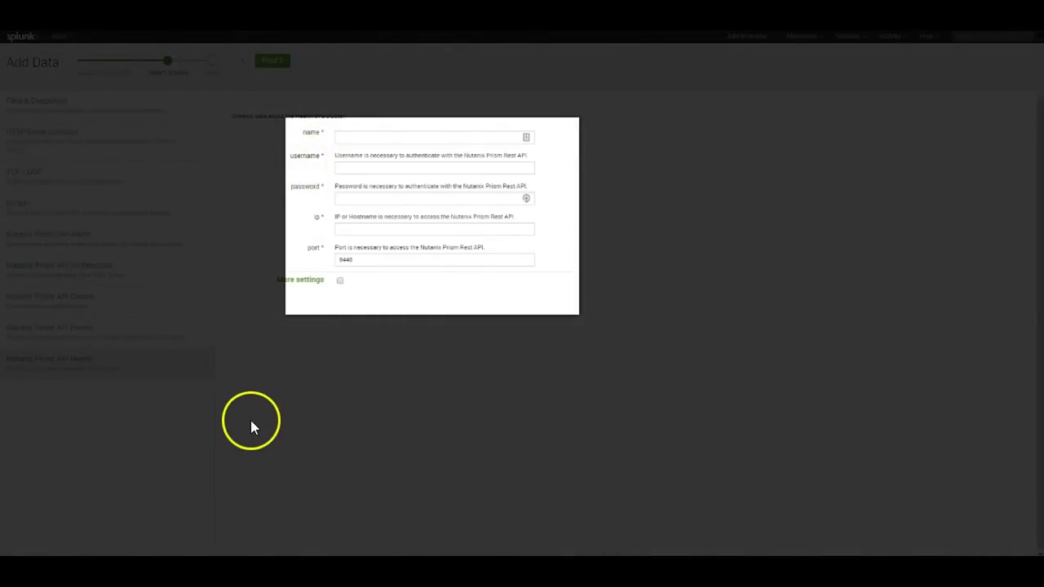
{"action": "left_click", "coordinate": [353, 136]}
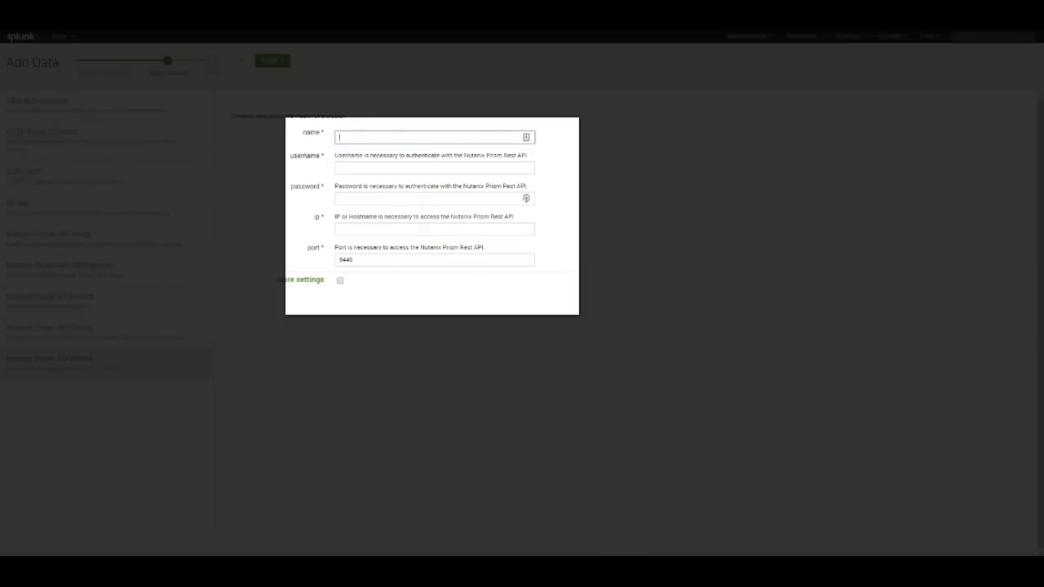
{"action": "left_click", "coordinate": [352, 136]}
{"action": "type", "text": "NTNX-HYPERV"}
{"action": "left_click", "coordinate": [390, 168]}
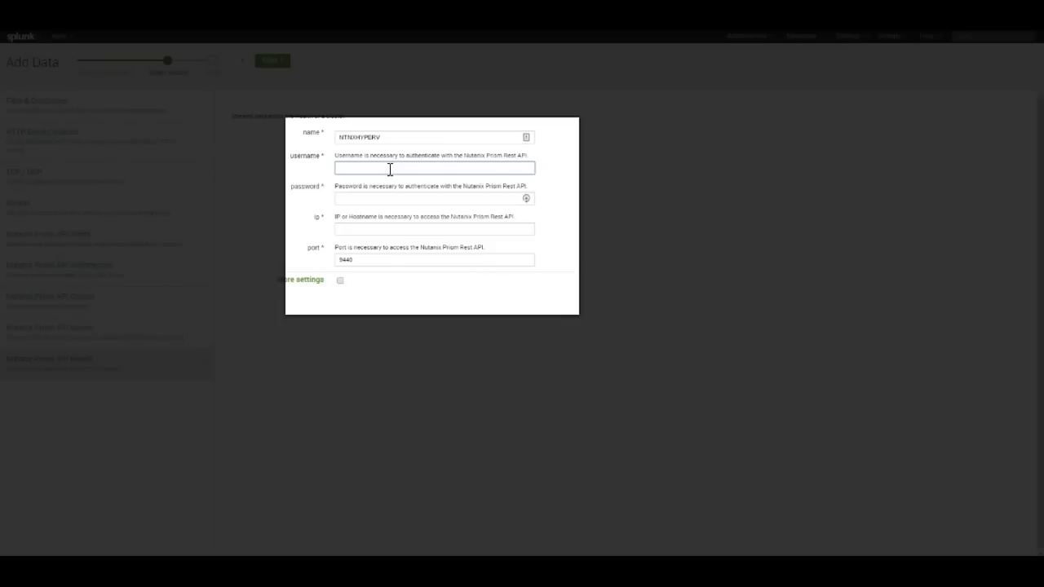
{"action": "type", "text": "admin"}
{"action": "key", "text": "Tab"}
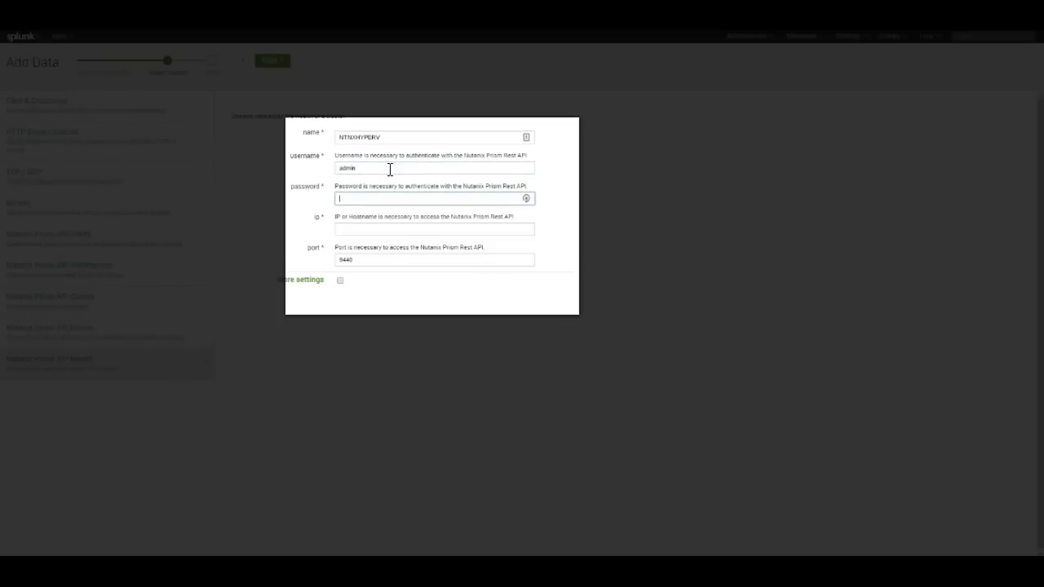
Enter the cluster IP address 10.20.28.134 with port 9440.
{"action": "left_click", "coordinate": [375, 235]}
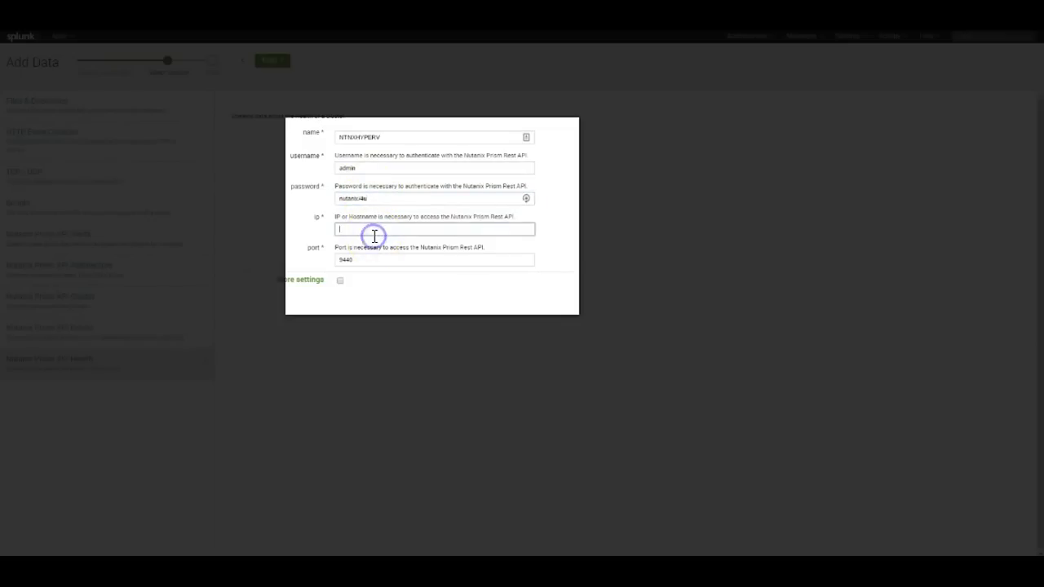
{"action": "type", "text": "10"}
{"action": "type", "text": ".20"}
{"action": "type", "text": ".28"}
{"action": "type", "text": ".10"}
{"action": "key", "text": "BackSpace"}
{"action": "key", "text": "BackSpace"}
{"action": "key", "text": "BackSpace"}
{"action": "type", "text": ".1324"}
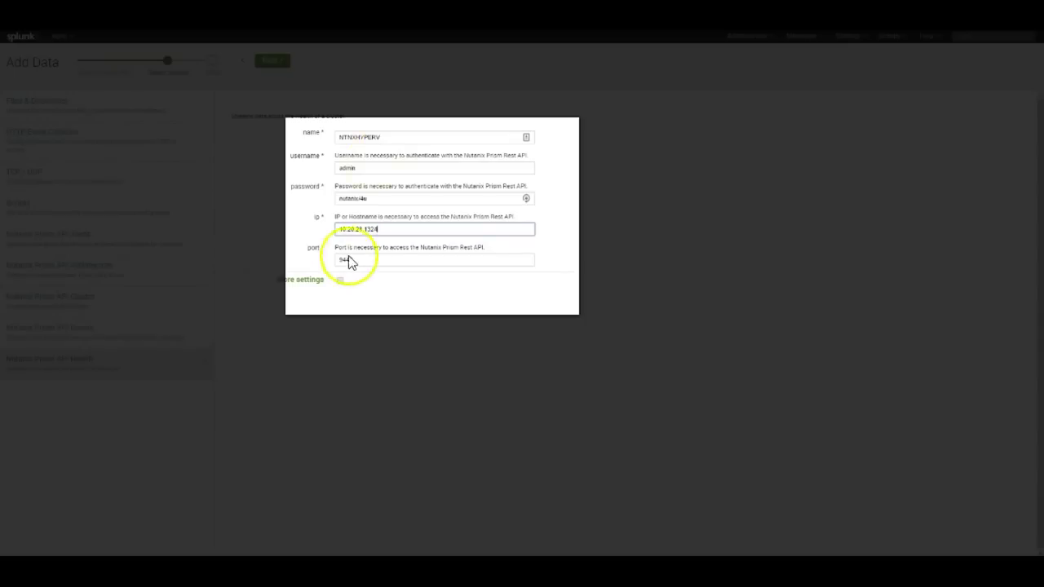
{"action": "key", "text": "BackSpace"}
{"action": "key", "text": "BackSpace"}
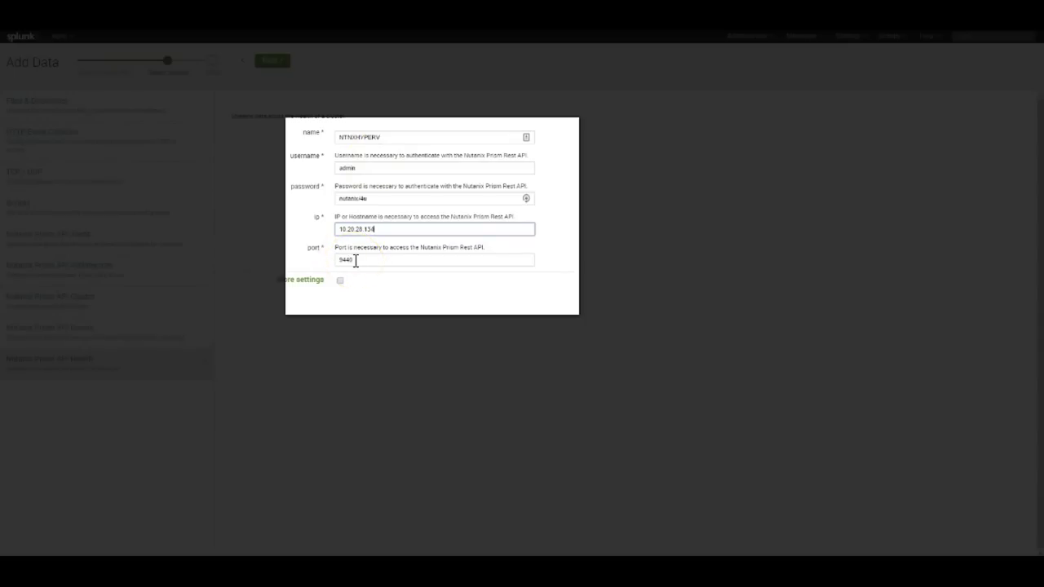
{"action": "left_click", "coordinate": [377, 257]}
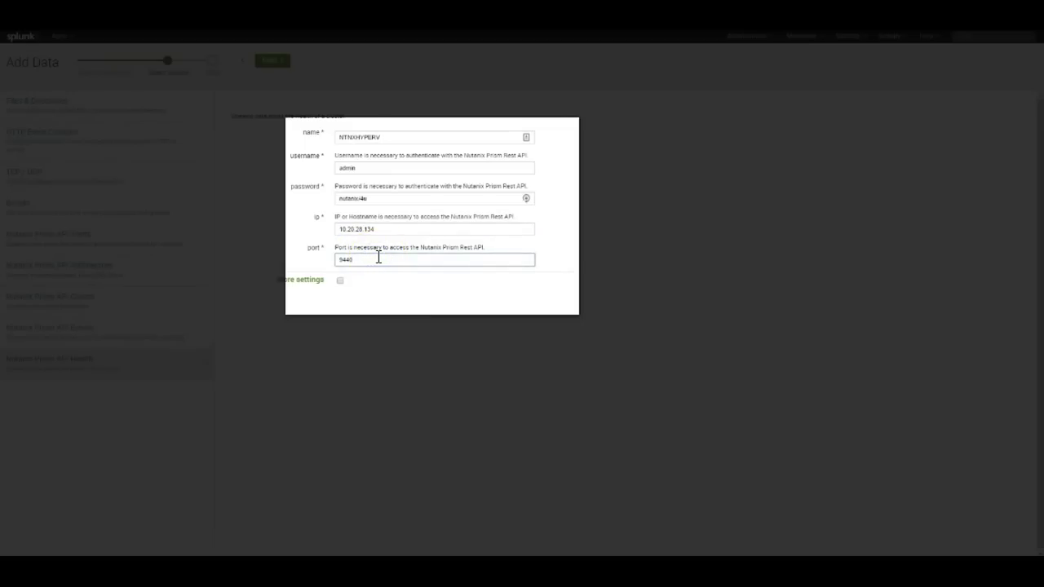
Under More settings, change the interval from 900 to 120 seconds and submit the input.
{"action": "left_click", "coordinate": [363, 235]}
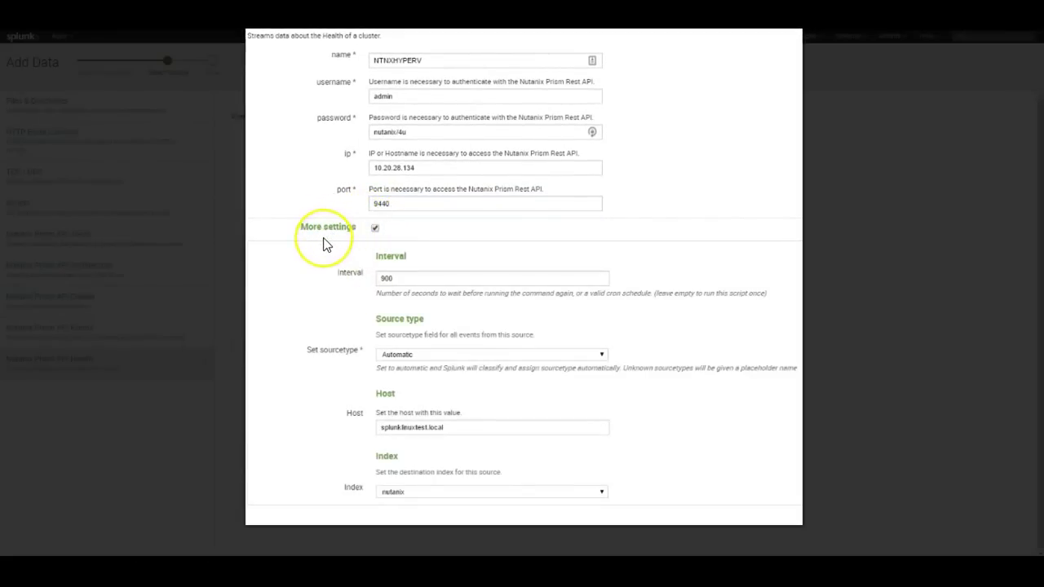
{"action": "left_click", "coordinate": [318, 259]}
{"action": "left_click_drag", "start_coordinate": [319, 258], "coordinate": [422, 282]}
{"action": "double_click", "coordinate": [422, 282]}
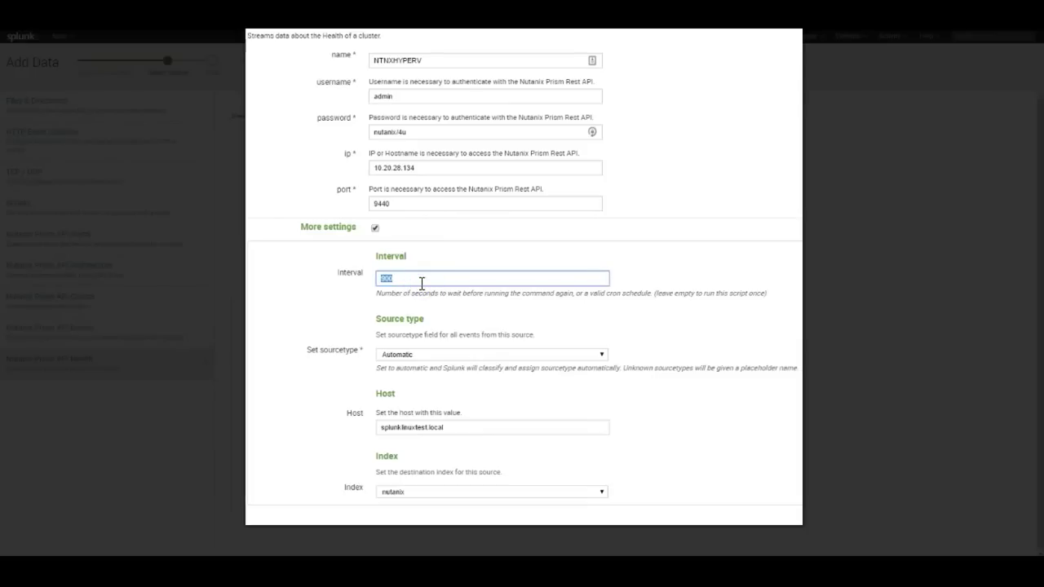
{"action": "type", "text": "120"}
{"action": "left_click", "coordinate": [356, 389]}
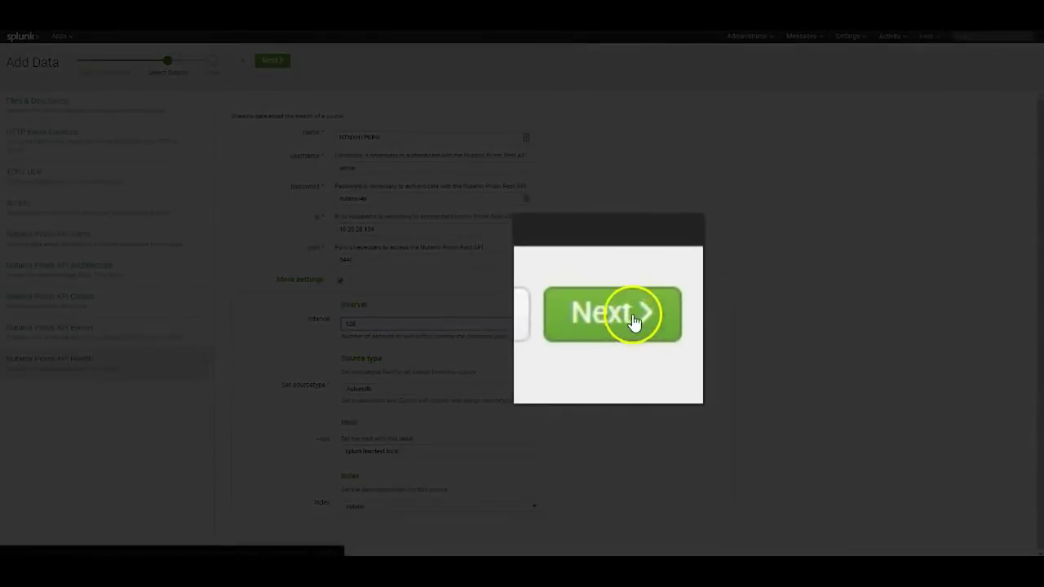
{"action": "left_click", "coordinate": [276, 61]}
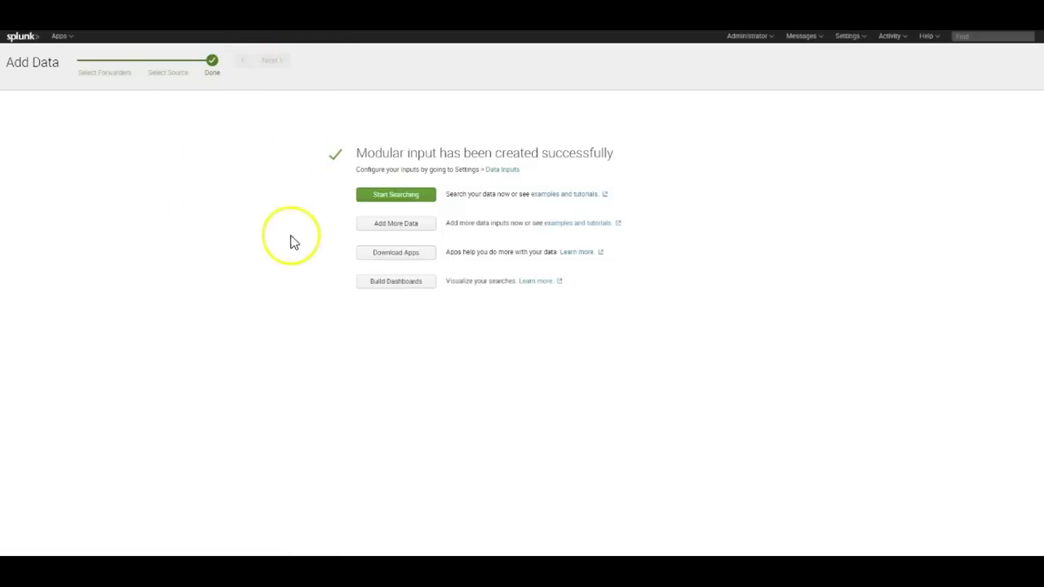
Open the Settings menu to reach Data inputs.
{"action": "left_click", "coordinate": [850, 39]}
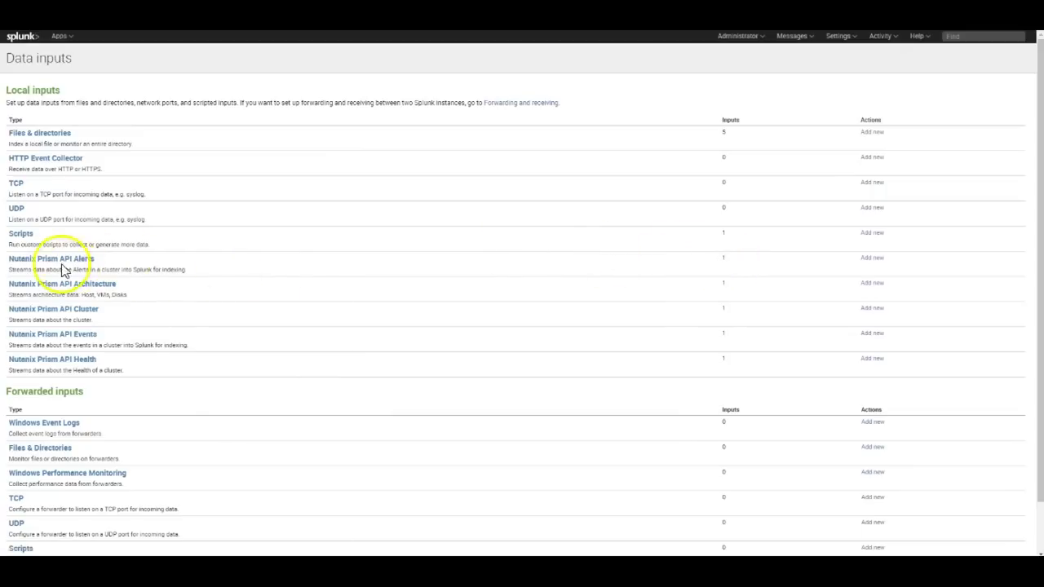
Open the Nutanix Prism API Health inputs and enable the newly created input.
{"action": "left_click", "coordinate": [65, 362]}
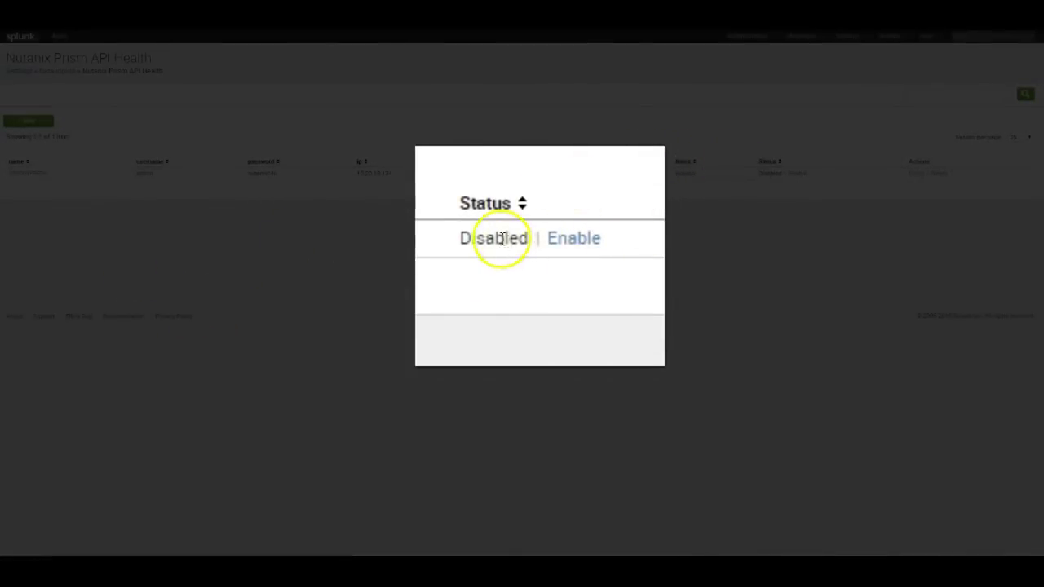
{"action": "left_click_drag", "start_coordinate": [470, 238], "coordinate": [503, 238]}
{"action": "left_click", "coordinate": [522, 317]}
{"action": "left_click", "coordinate": [571, 241]}
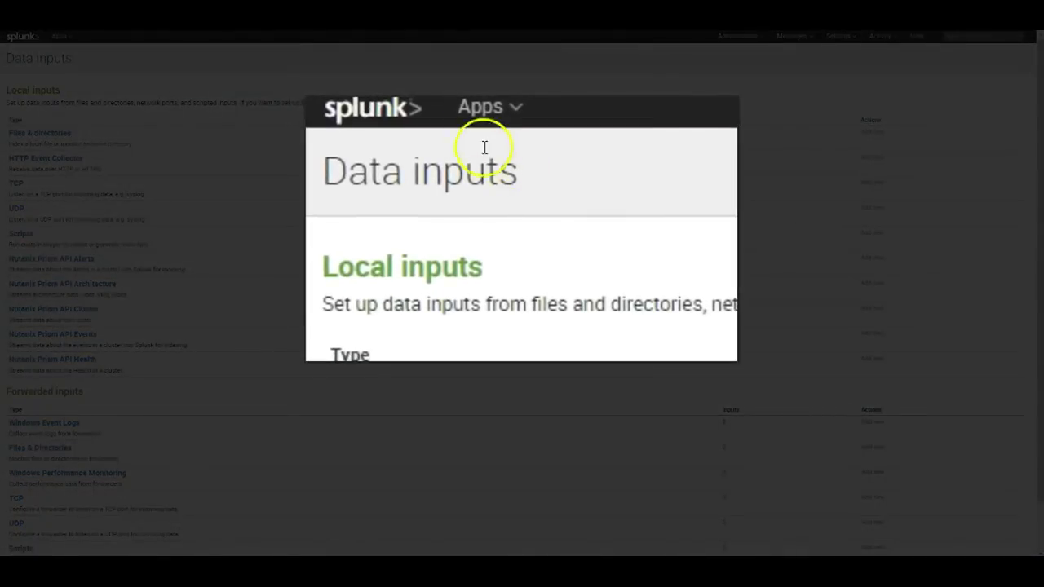
Launch Nutanix Prism App for Splunk from the Apps menu.
{"action": "left_click", "coordinate": [58, 36]}
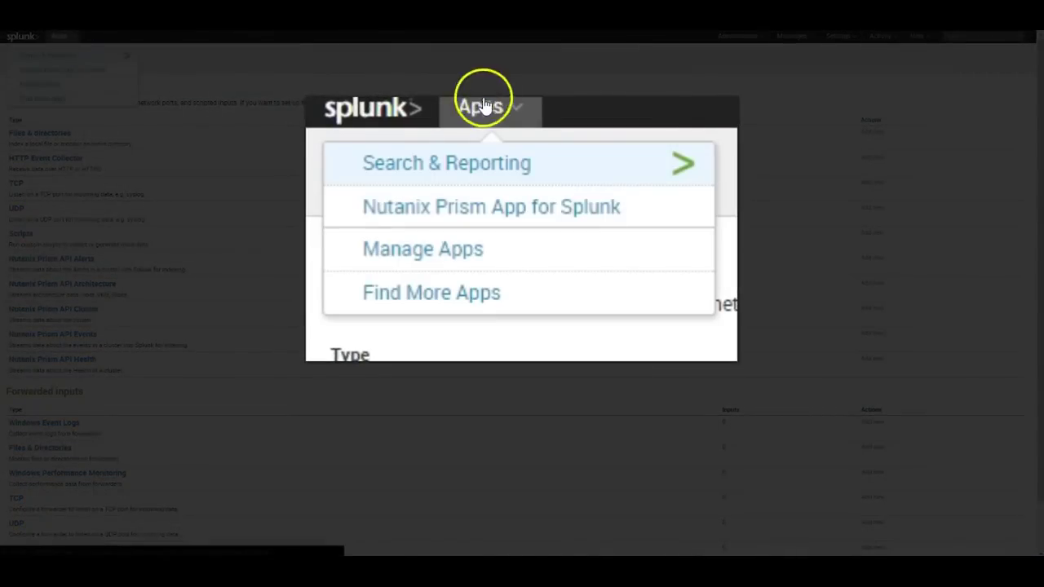
{"action": "left_click", "coordinate": [531, 216]}
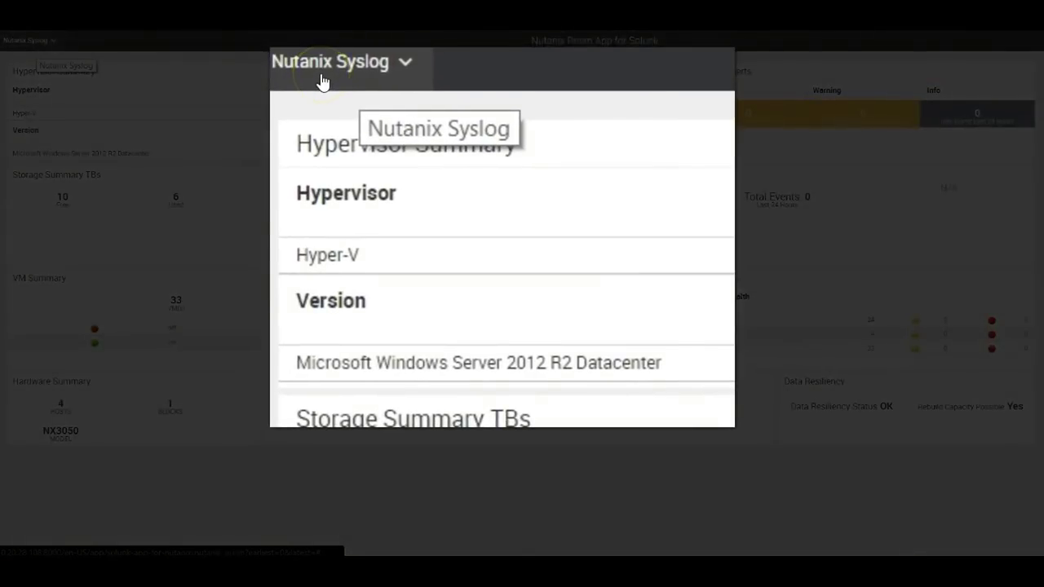
Look over the Nutanix Syslog reports list (Stargate, Cassandra, Genesis and others), then close it.
{"action": "left_click", "coordinate": [323, 79]}
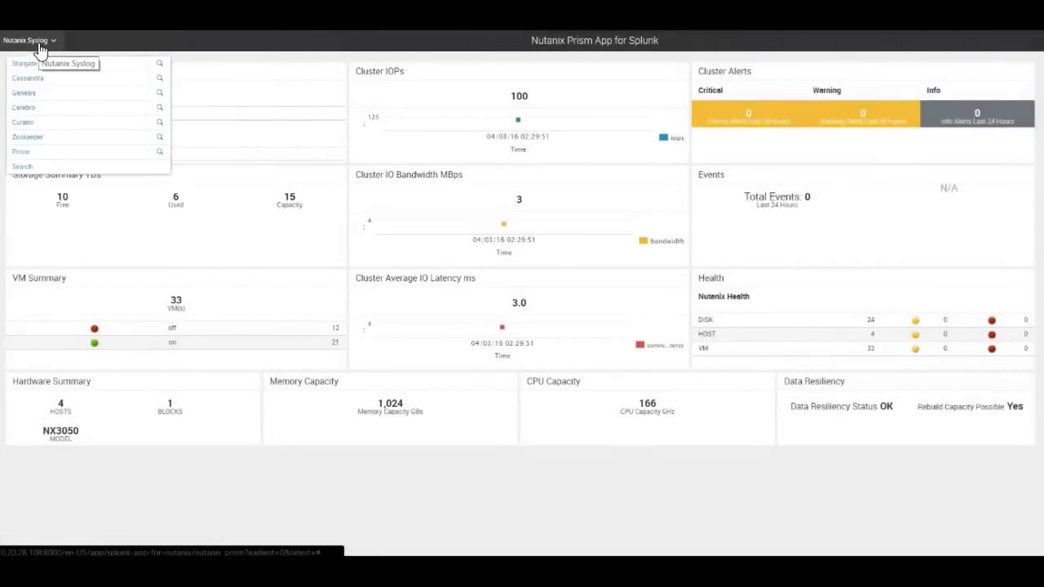
{"action": "left_click", "coordinate": [39, 47]}
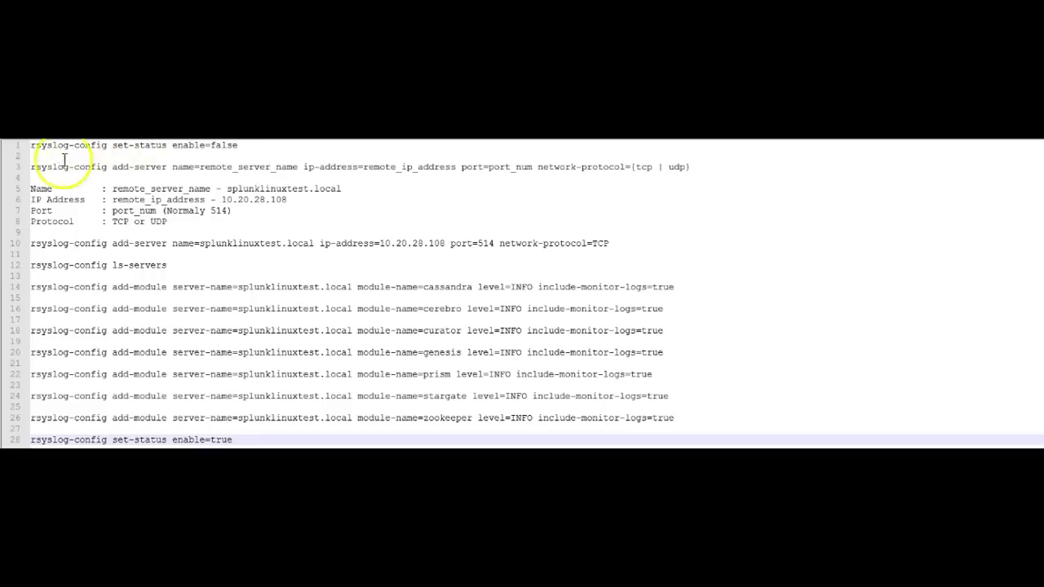
{"action": "left_click_drag", "start_coordinate": [47, 147], "coordinate": [217, 147]}
{"action": "left_click", "coordinate": [217, 147]}
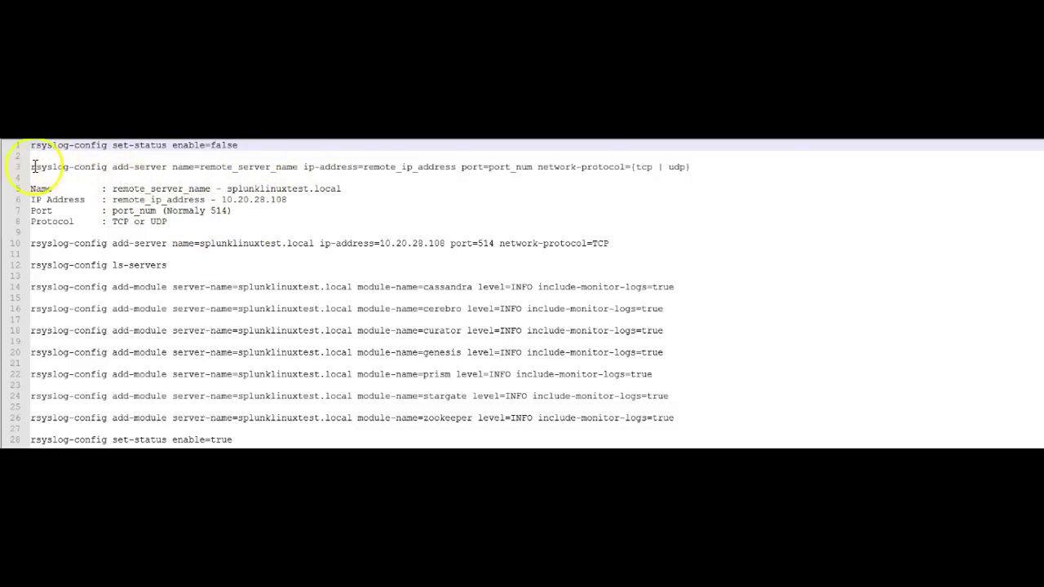
{"action": "triple_click", "coordinate": [96, 172]}
{"action": "left_click_drag", "start_coordinate": [96, 172], "coordinate": [683, 173]}
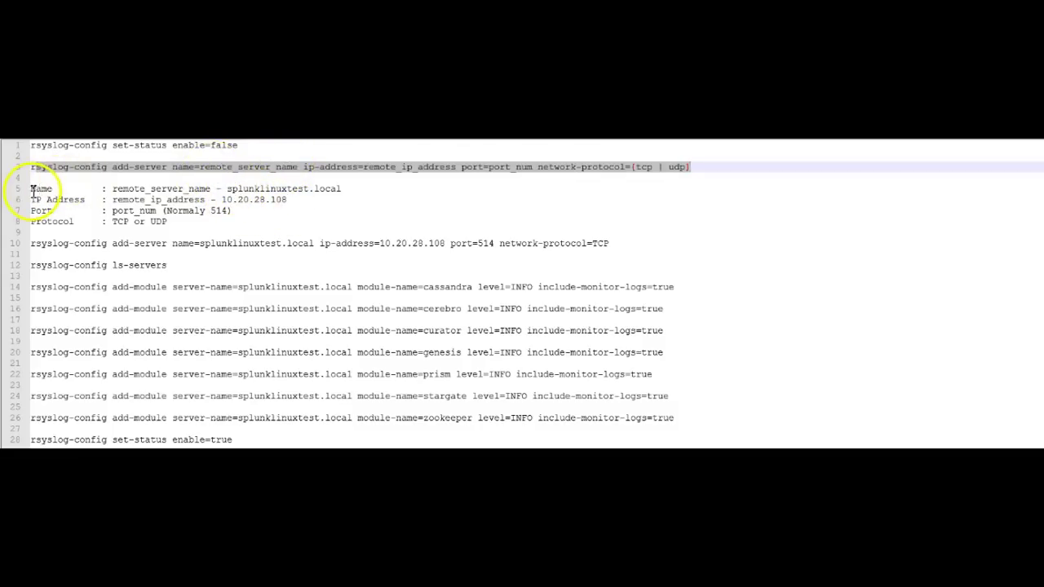
{"action": "left_click_drag", "start_coordinate": [31, 189], "coordinate": [88, 203]}
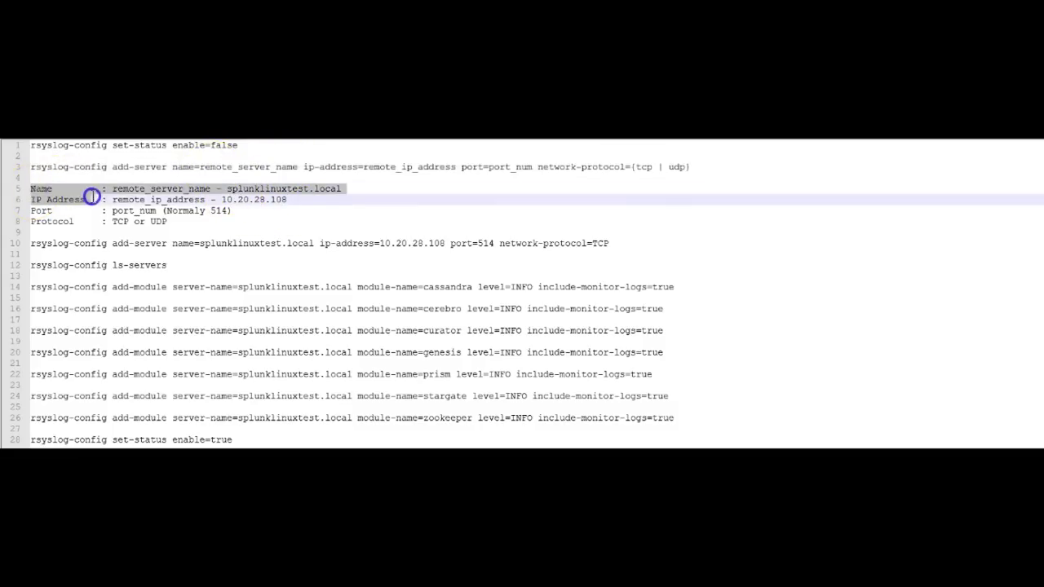
{"action": "left_click", "coordinate": [237, 192]}
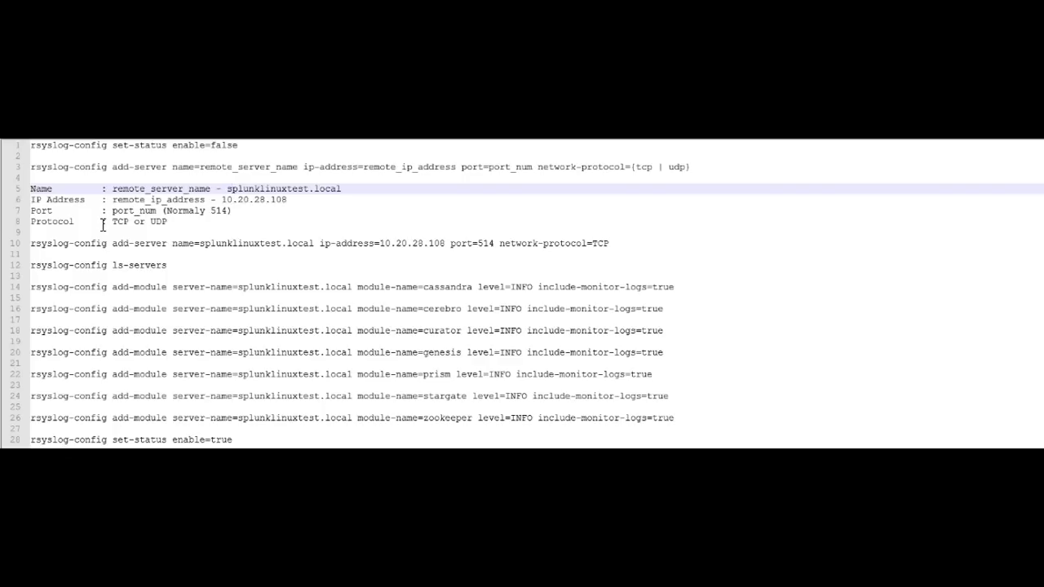
Change line 10's network-protocol from TCP to UDP and select the edited rsyslog-config command.
{"action": "left_click", "coordinate": [604, 242]}
{"action": "key", "text": "BackSpace"}
{"action": "key", "text": "BackSpace"}
{"action": "key", "text": "BackSpace"}
{"action": "type", "text": "UDP"}
{"action": "left_click", "coordinate": [609, 259]}
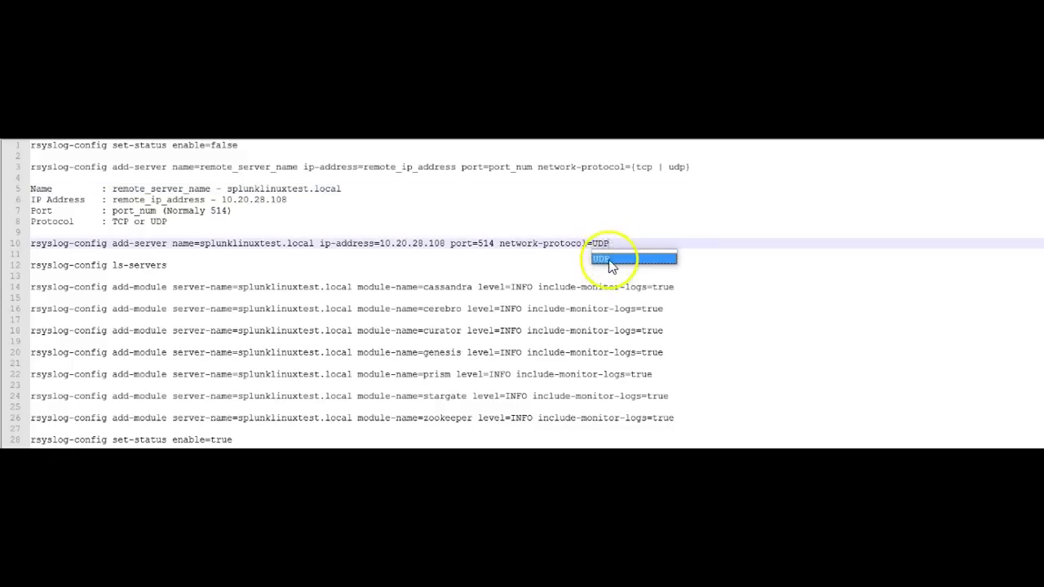
{"action": "left_click", "coordinate": [519, 381]}
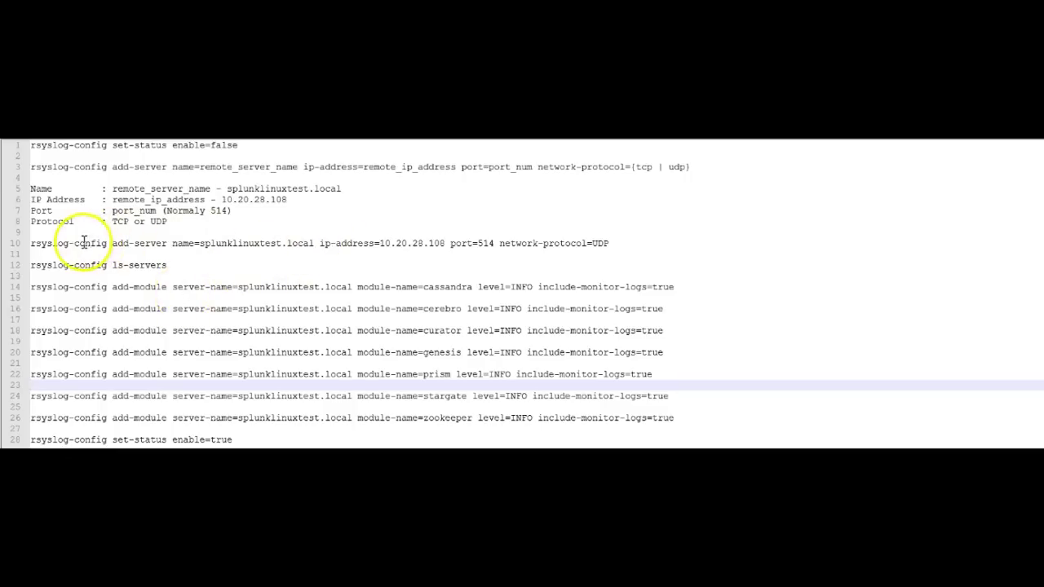
{"action": "left_click_drag", "start_coordinate": [46, 243], "coordinate": [595, 246]}
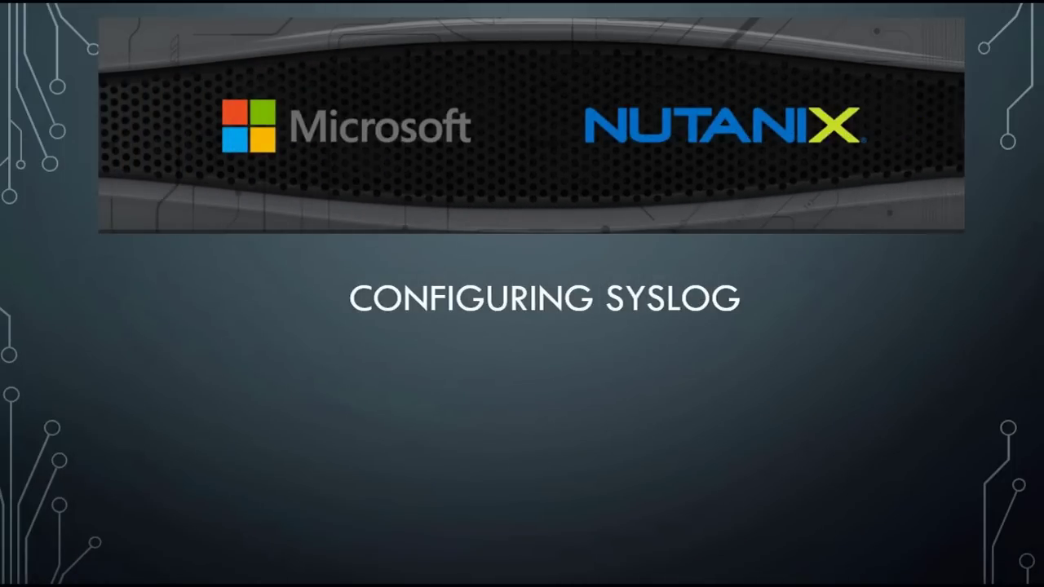
Leave the Configuring Syslog title slide for the PuTTY login prompt.
{"action": "left_click", "coordinate": [212, 425]}
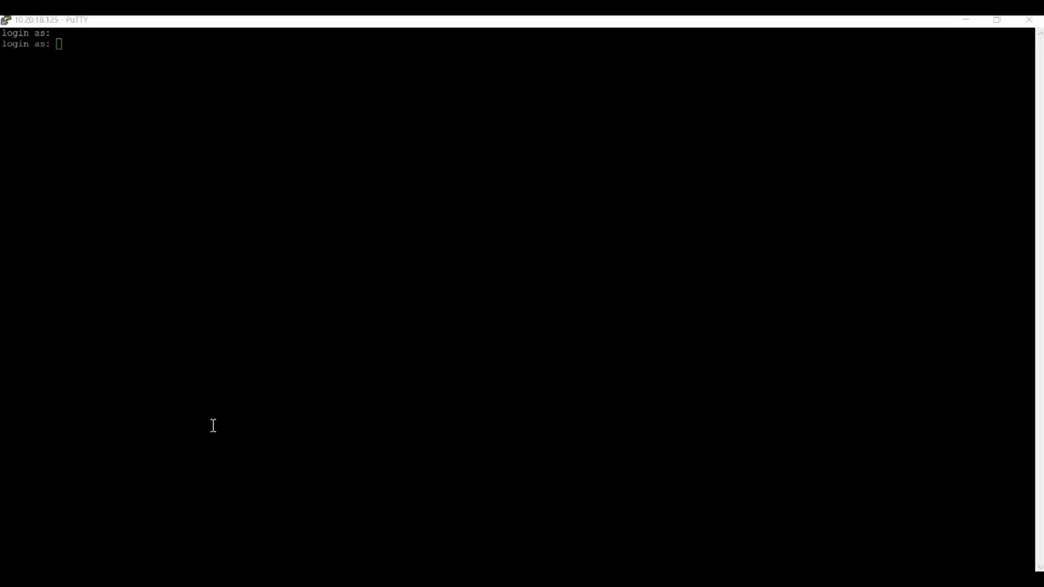
Log in to the Controller VM as the nutanix user with its password.
{"action": "left_click", "coordinate": [432, 242]}
{"action": "key", "text": "Return"}
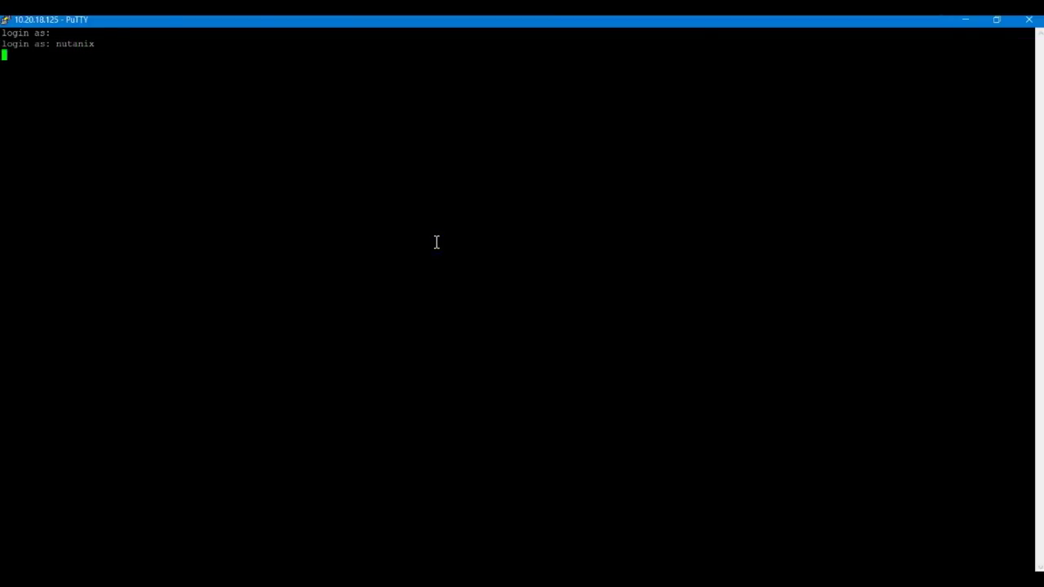
{"action": "key", "text": "Return"}
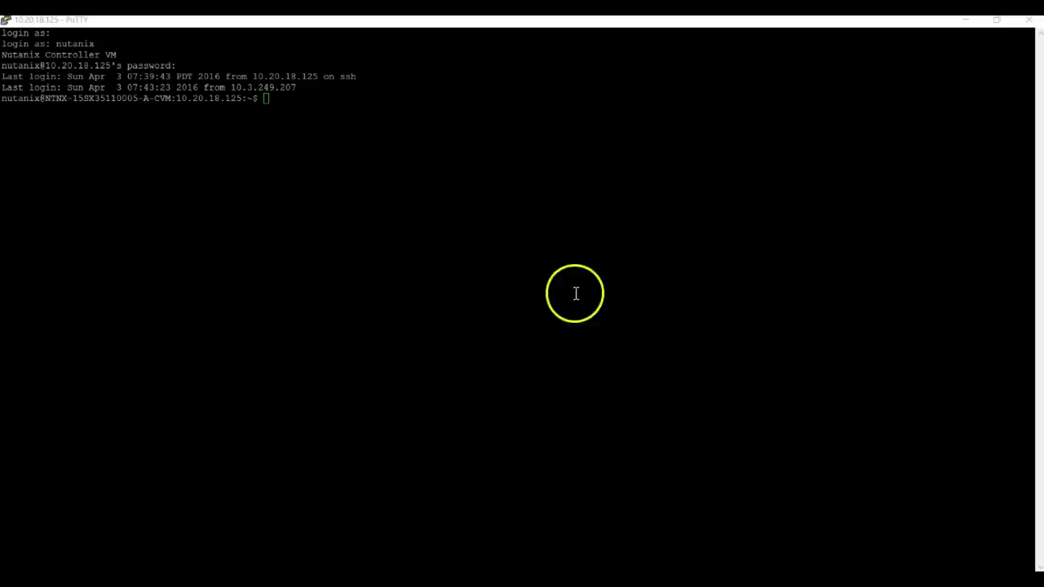
Paste the rsyslog command at the shell, then clear it to leave an empty prompt.
{"action": "right_click", "coordinate": [262, 147]}
{"action": "left_click", "coordinate": [373, 122]}
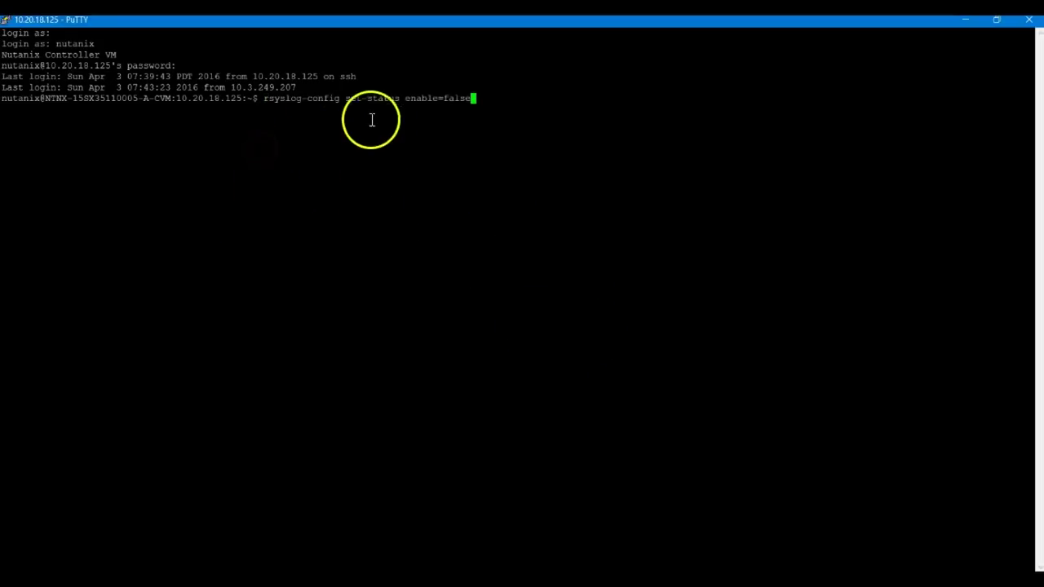
{"action": "key", "text": "BackSpace"}
{"action": "key", "text": "BackSpace"}
{"action": "key", "text": "BackSpace"}
{"action": "key", "text": "BackSpace"}
{"action": "key", "text": "BackSpace"}
{"action": "key", "text": "BackSpace"}
{"action": "key", "text": "BackSpace"}
{"action": "key", "text": "BackSpace"}
{"action": "key", "text": "BackSpace"}
{"action": "key", "text": "BackSpace"}
{"action": "key", "text": "BackSpace"}
{"action": "key", "text": "BackSpace"}
{"action": "key", "text": "BackSpace"}
{"action": "key", "text": "BackSpace"}
{"action": "key", "text": "BackSpace"}
{"action": "key", "text": "BackSpace"}
{"action": "key", "text": "BackSpace"}
{"action": "key", "text": "BackSpace"}
{"action": "key", "text": "BackSpace"}
{"action": "key", "text": "BackSpace"}
{"action": "key", "text": "BackSpace"}
{"action": "key", "text": "BackSpace"}
{"action": "key", "text": "BackSpace"}
{"action": "key", "text": "BackSpace"}
{"action": "key", "text": "BackSpace"}
{"action": "key", "text": "BackSpace"}
{"action": "key", "text": "BackSpace"}
{"action": "key", "text": "BackSpace"}
{"action": "key", "text": "BackSpace"}
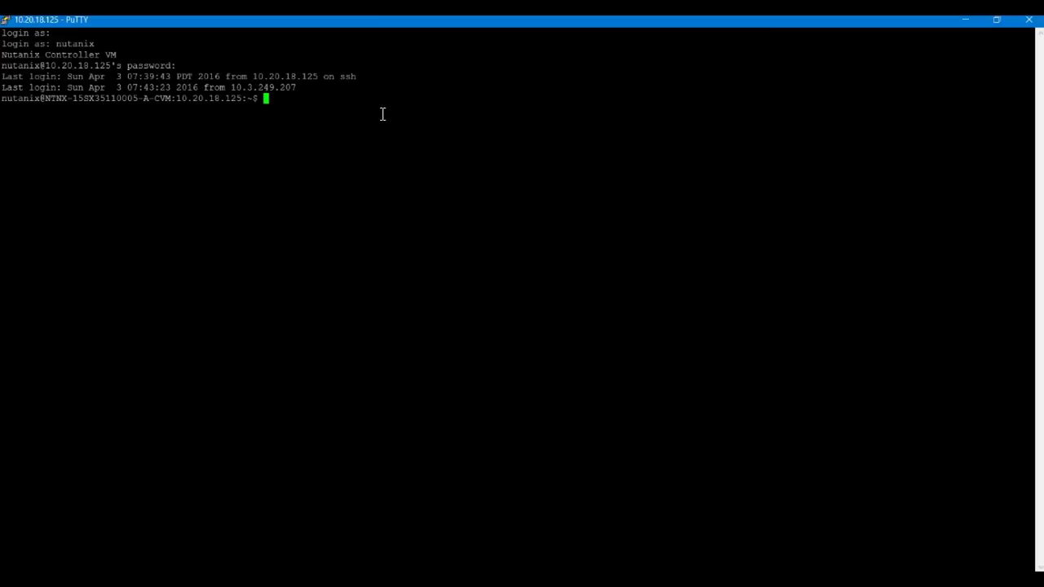
Start ncli and run rsyslog-config set-status enable=false to disable RSyslog.
{"action": "type", "text": "ncli"}
{"action": "key", "text": "Return"}
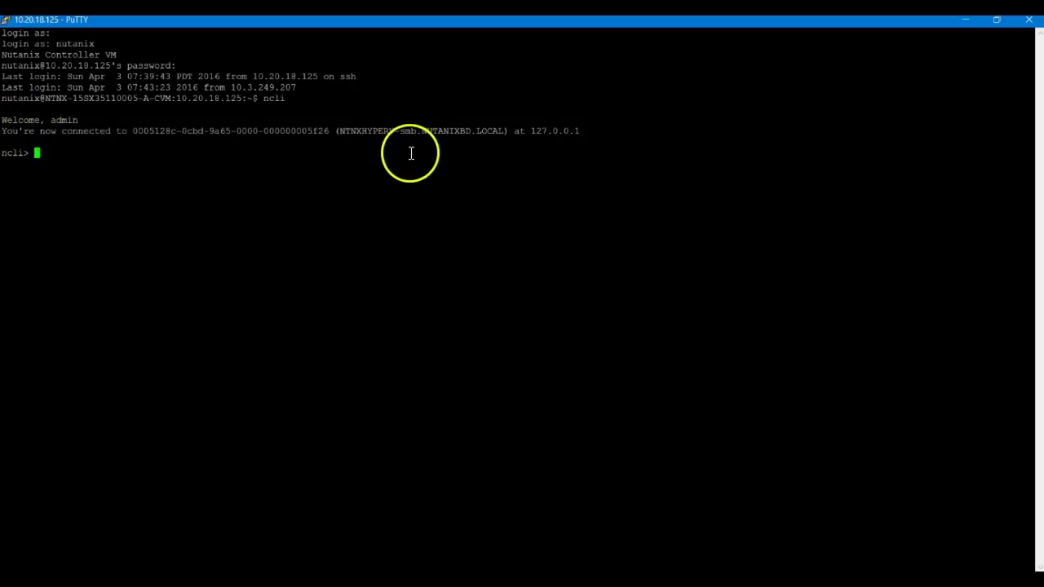
{"action": "right_click", "coordinate": [249, 168]}
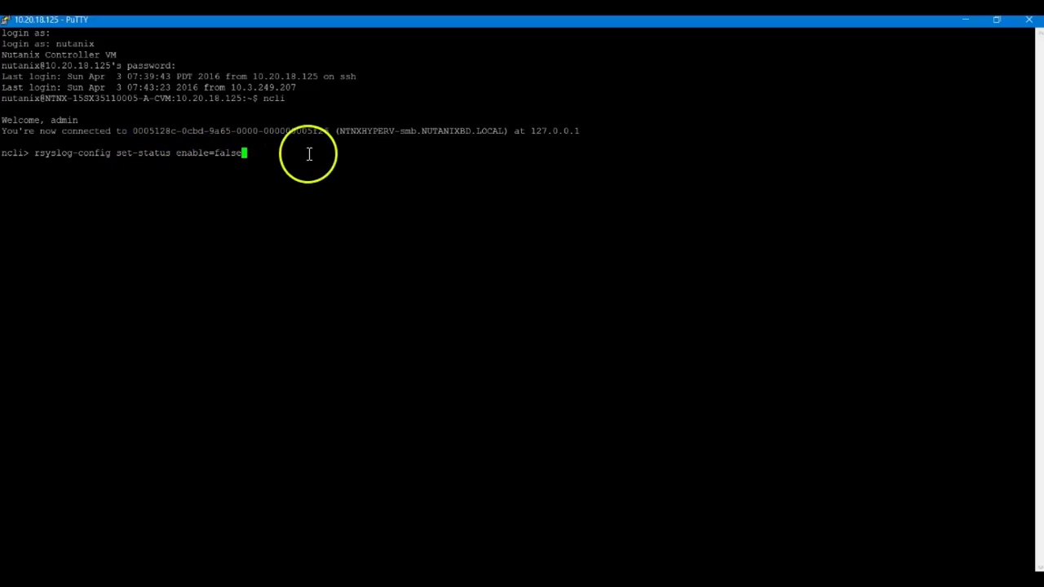
{"action": "key", "text": "Return"}
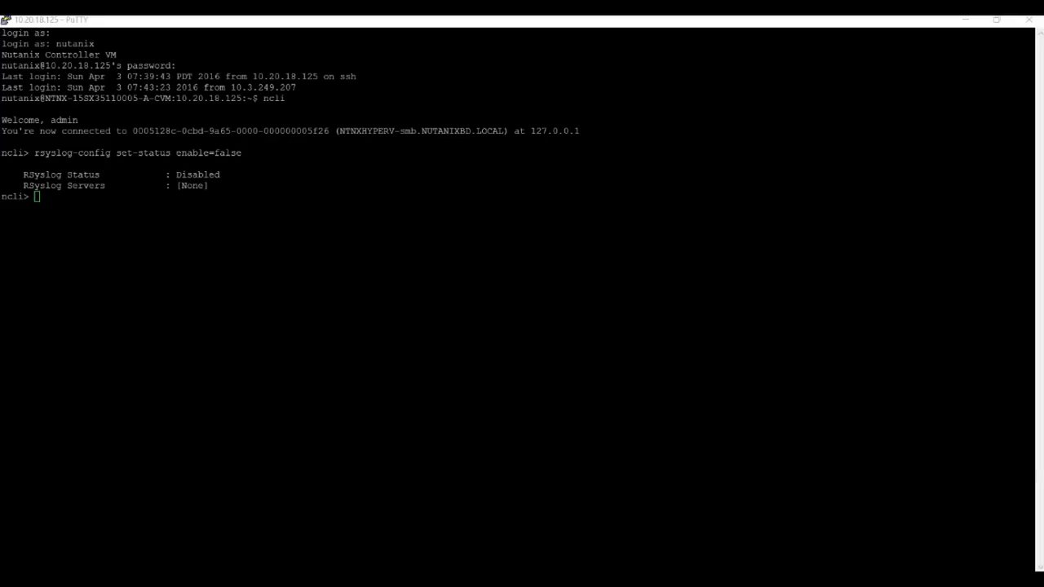
{"action": "right_click", "coordinate": [156, 163]}
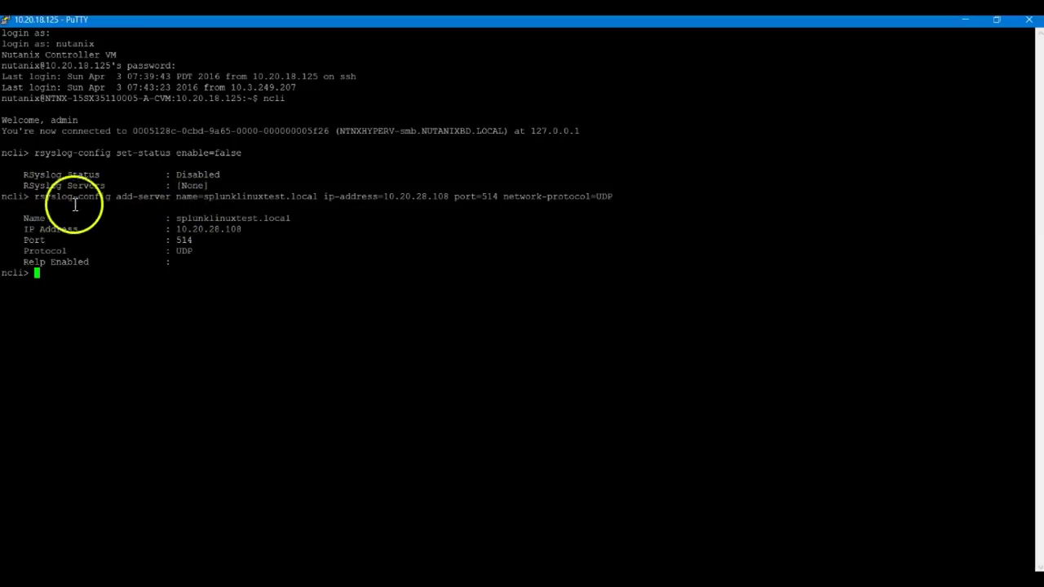
{"action": "left_click_drag", "start_coordinate": [39, 197], "coordinate": [469, 204]}
{"action": "left_click", "coordinate": [240, 215]}
{"action": "double_click", "coordinate": [244, 197]}
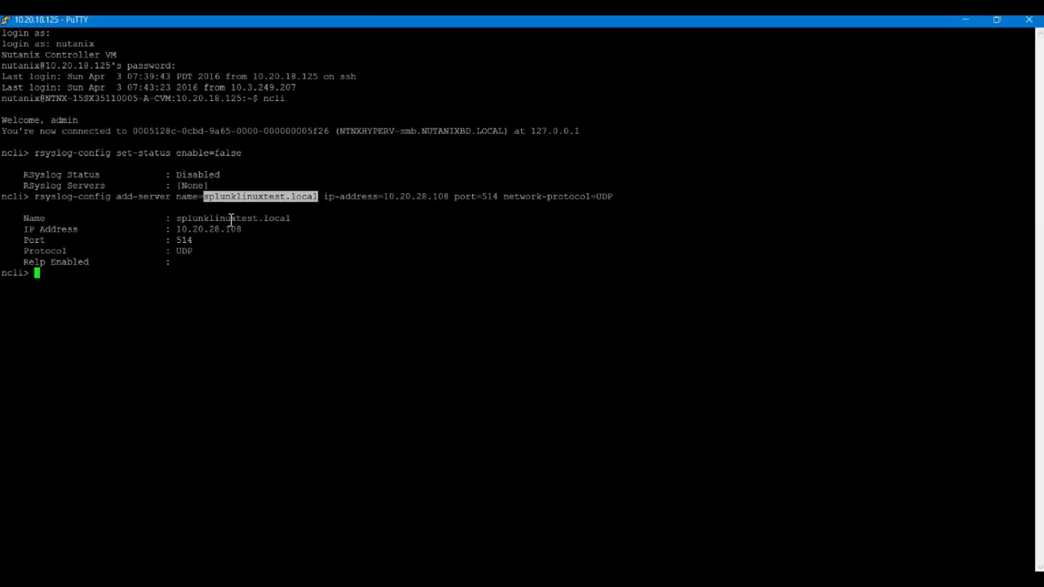
{"action": "double_click", "coordinate": [428, 197]}
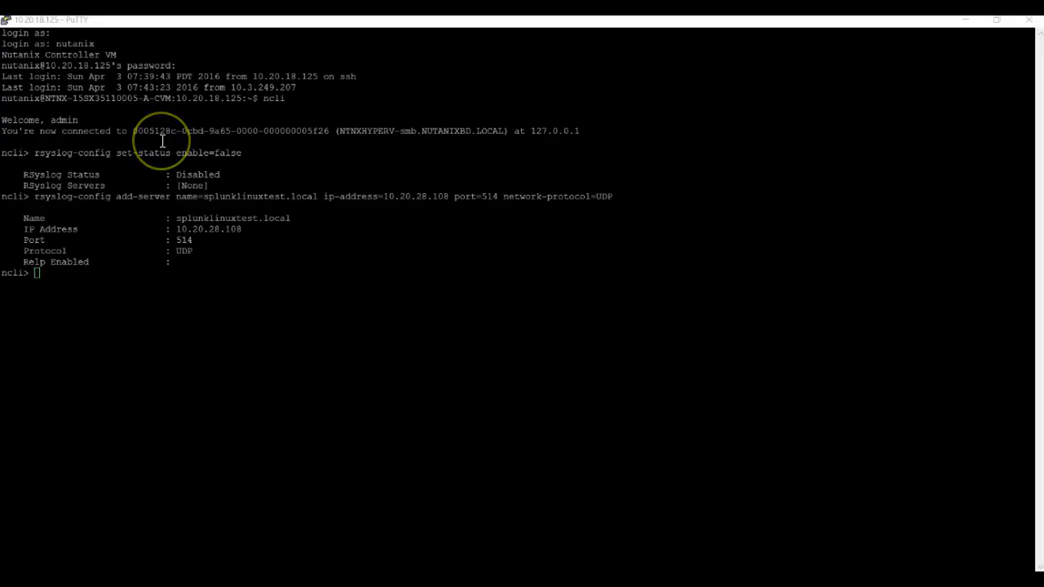
Add rsyslog modules cassandra, cerebro, curator, genesis, prism, stargate and zookeeper at INFO level.
{"action": "right_click", "coordinate": [193, 179]}
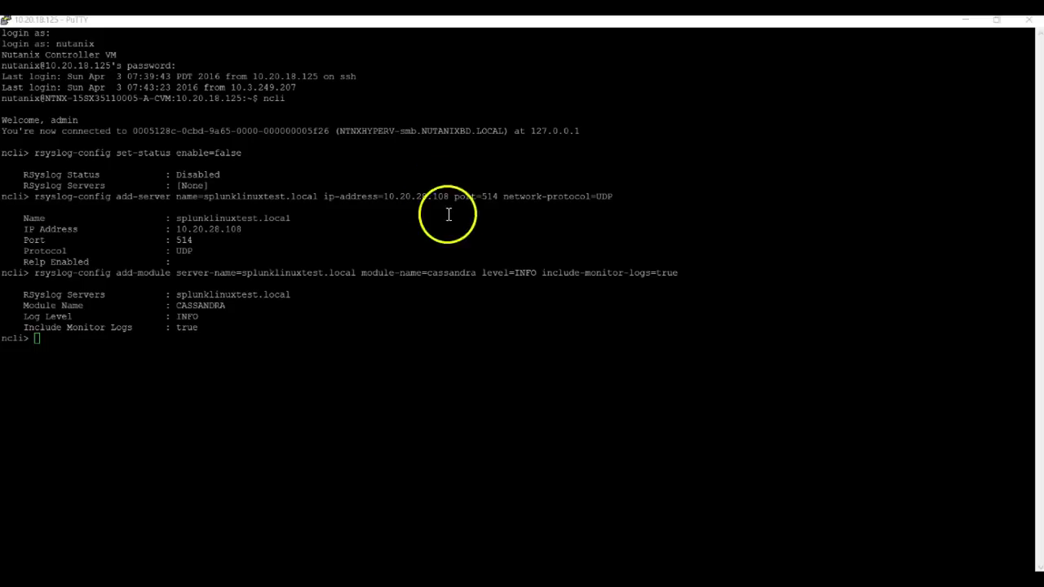
{"action": "right_click", "coordinate": [346, 210]}
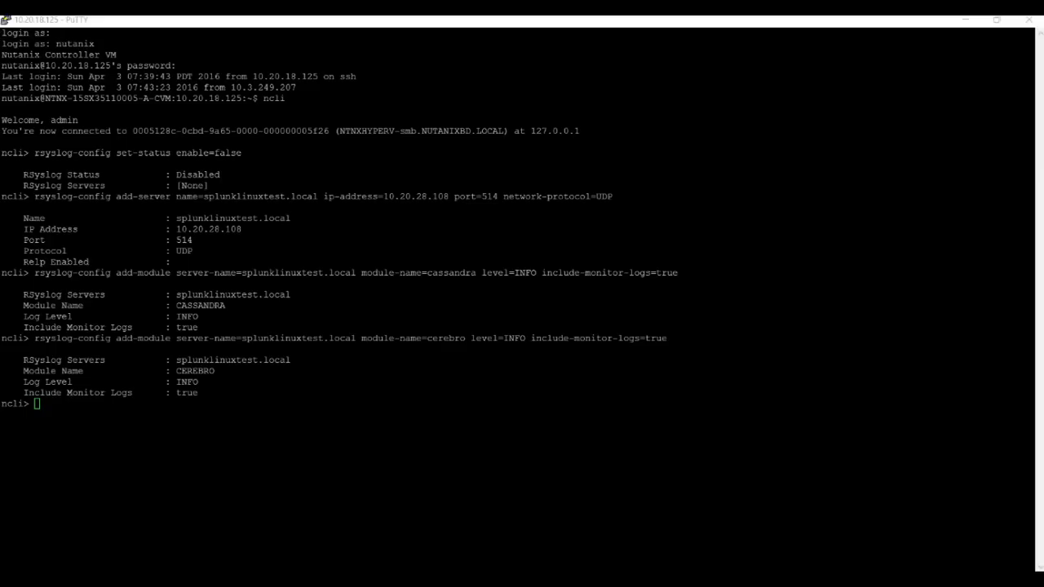
{"action": "right_click", "coordinate": [333, 285]}
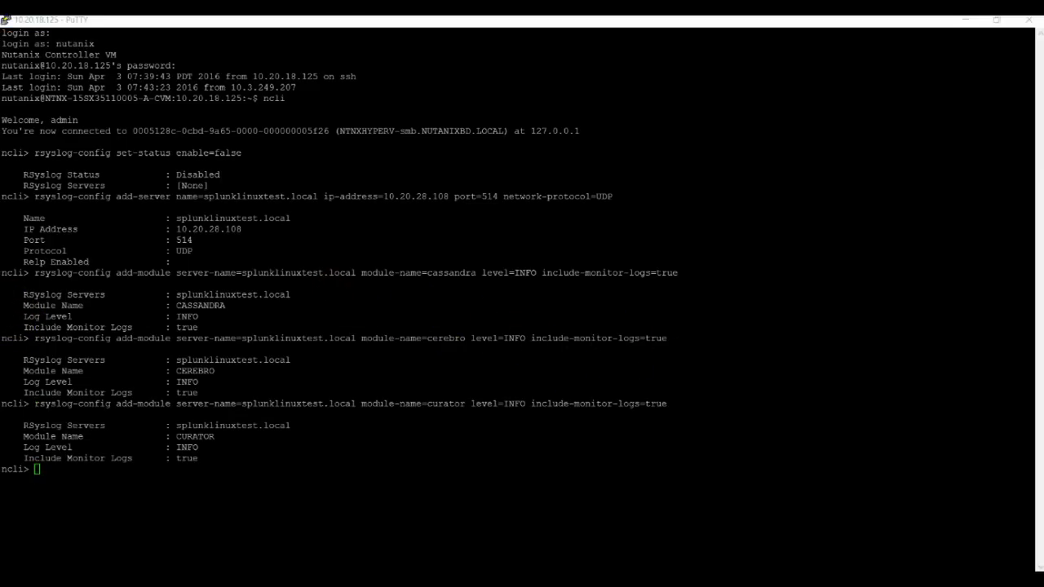
{"action": "right_click", "coordinate": [282, 270]}
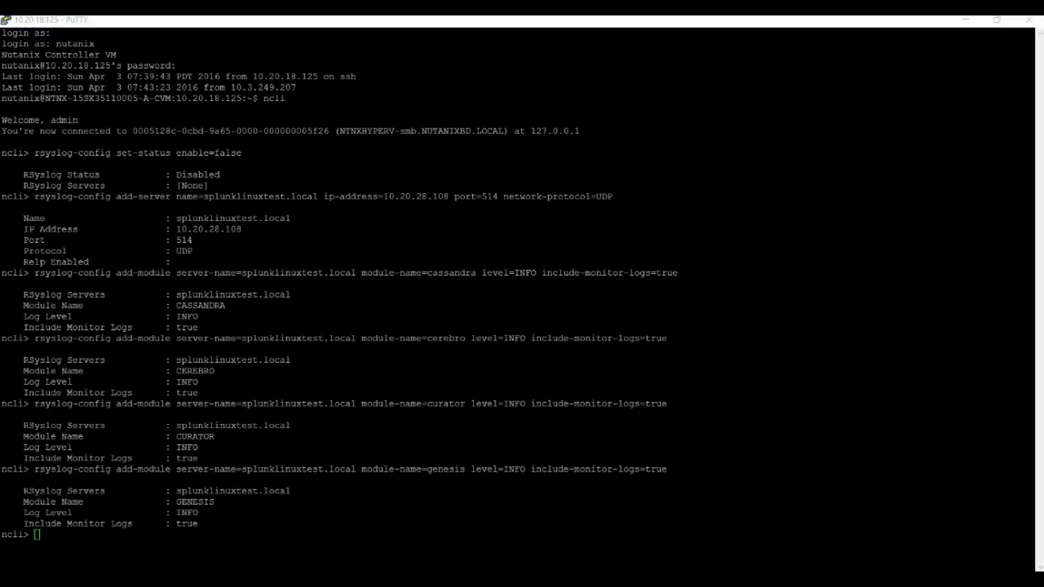
{"action": "right_click", "coordinate": [298, 314]}
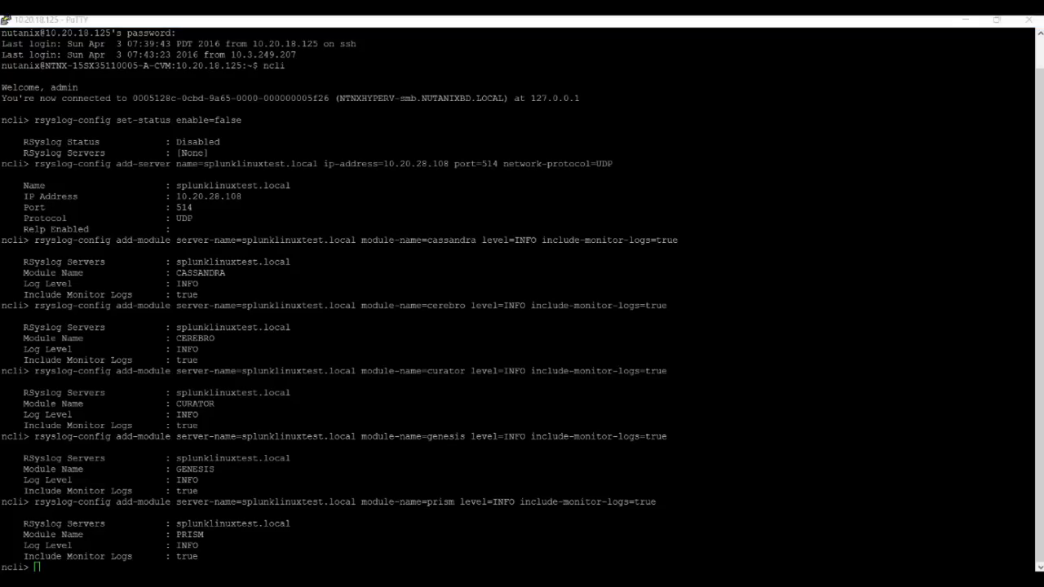
{"action": "right_click", "coordinate": [367, 336]}
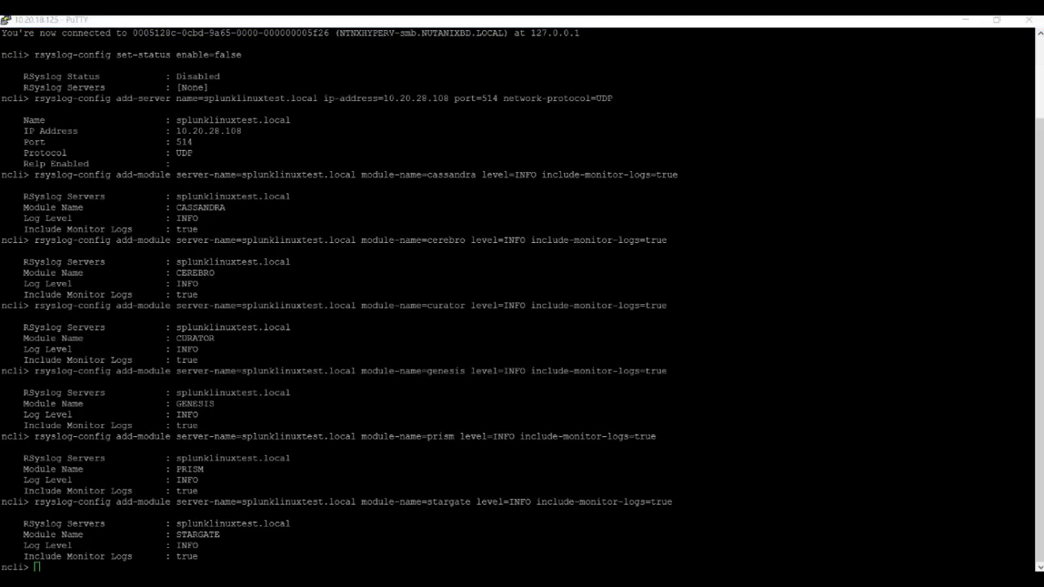
{"action": "right_click", "coordinate": [431, 308]}
Enable remote syslog by running rsyslog-config set-status enable=true.
{"action": "left_click", "coordinate": [298, 394]}
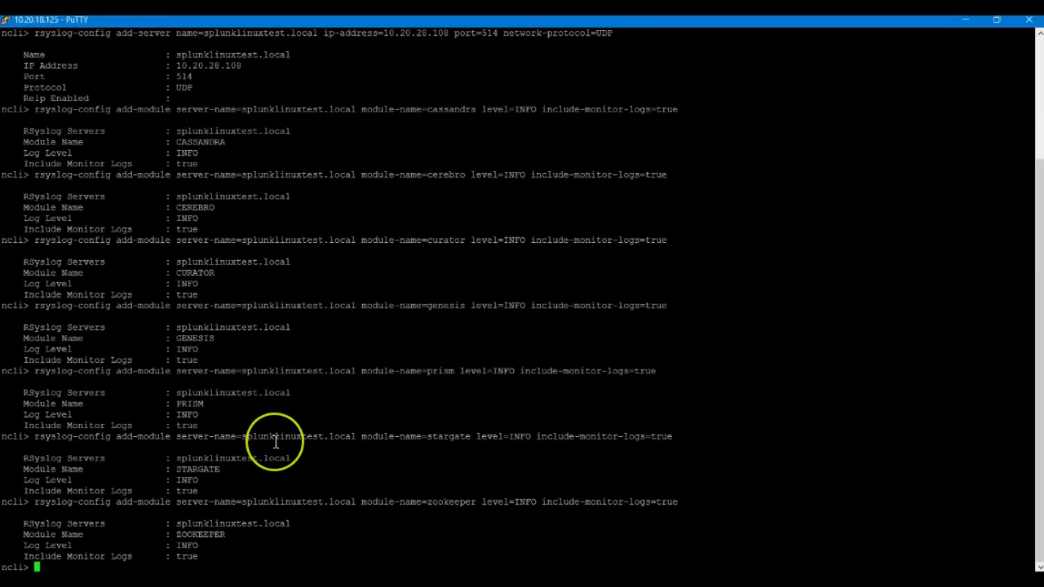
{"action": "left_click", "coordinate": [279, 329]}
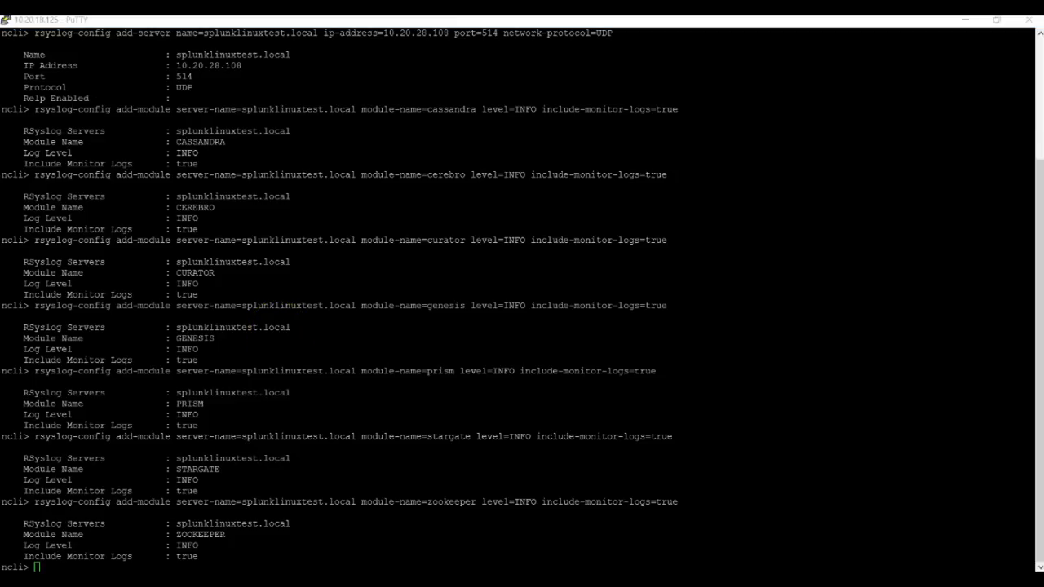
{"action": "right_click", "coordinate": [394, 351]}
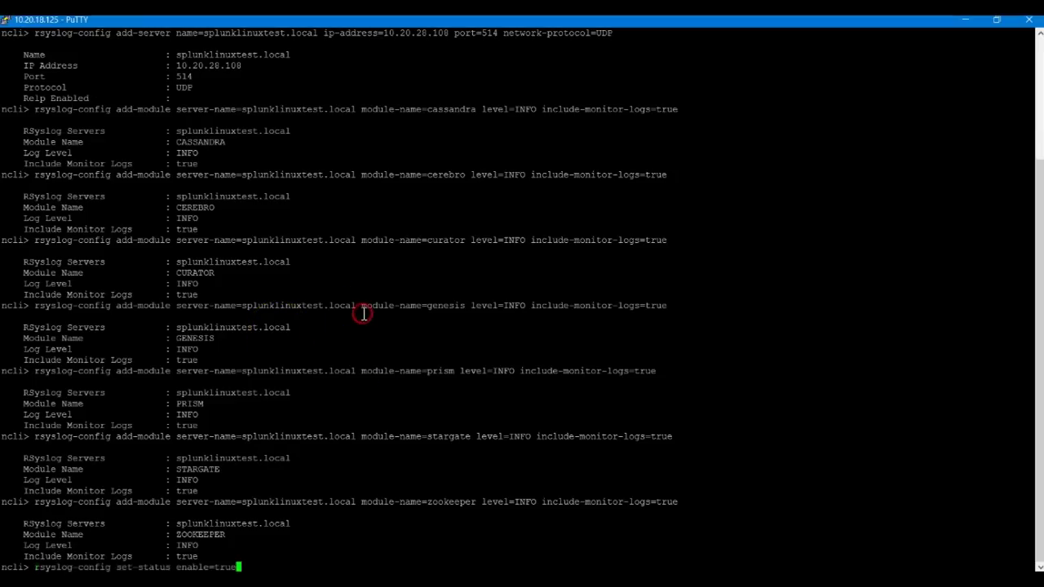
{"action": "key", "text": "Return"}
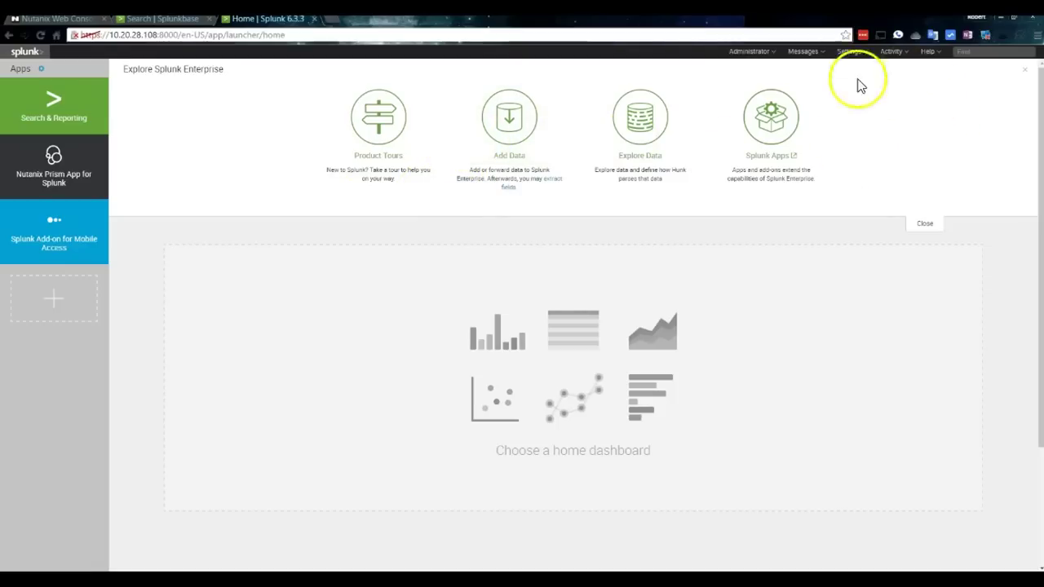
From Settings > Data inputs, open the UDP inputs and choose New.
{"action": "left_click", "coordinate": [849, 51]}
{"action": "left_click", "coordinate": [932, 87]}
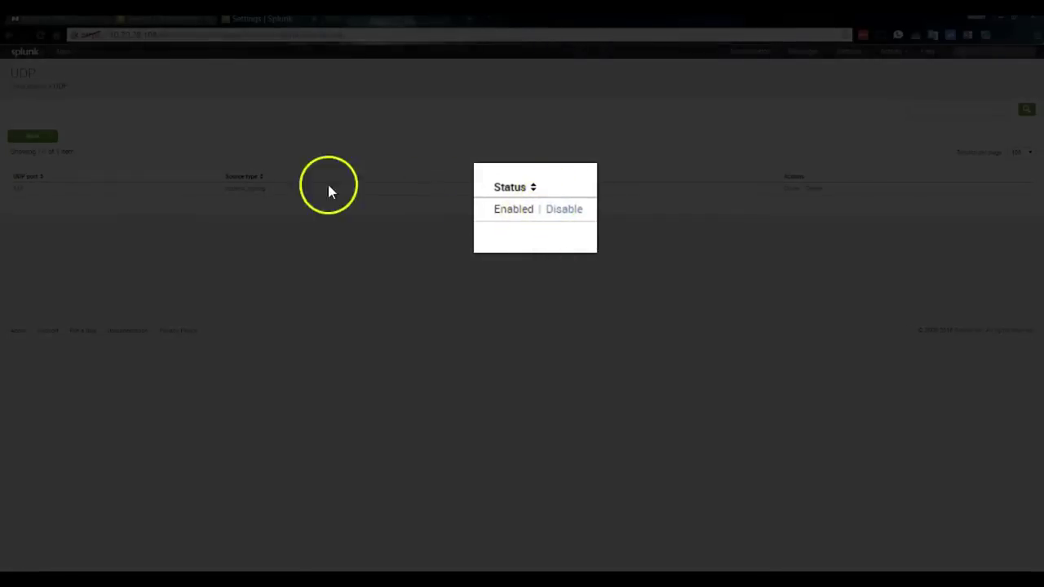
{"action": "left_click", "coordinate": [52, 139]}
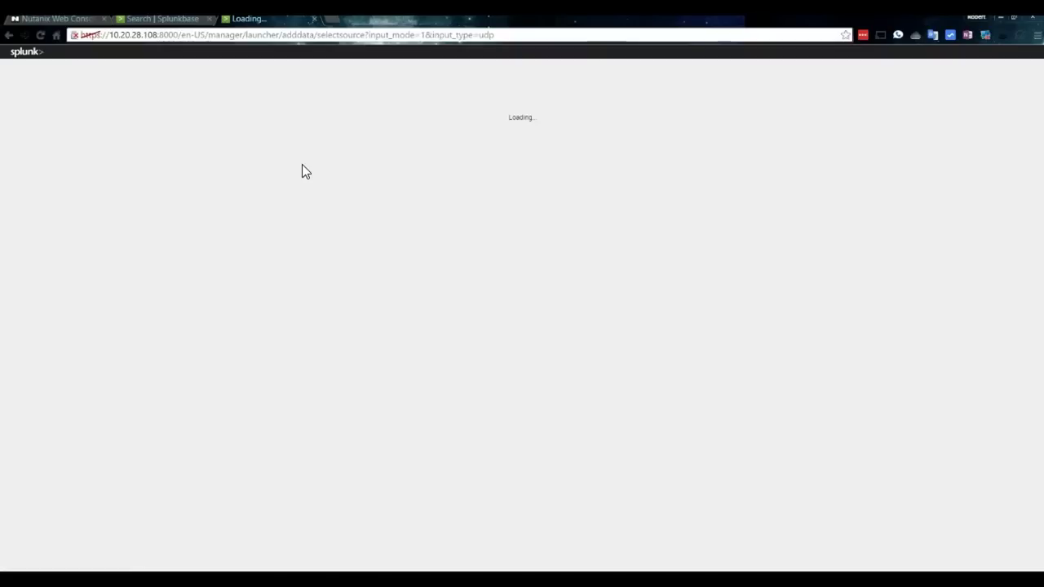
Enter 515 as the UDP port and continue to Input Settings.
{"action": "left_click", "coordinate": [356, 168]}
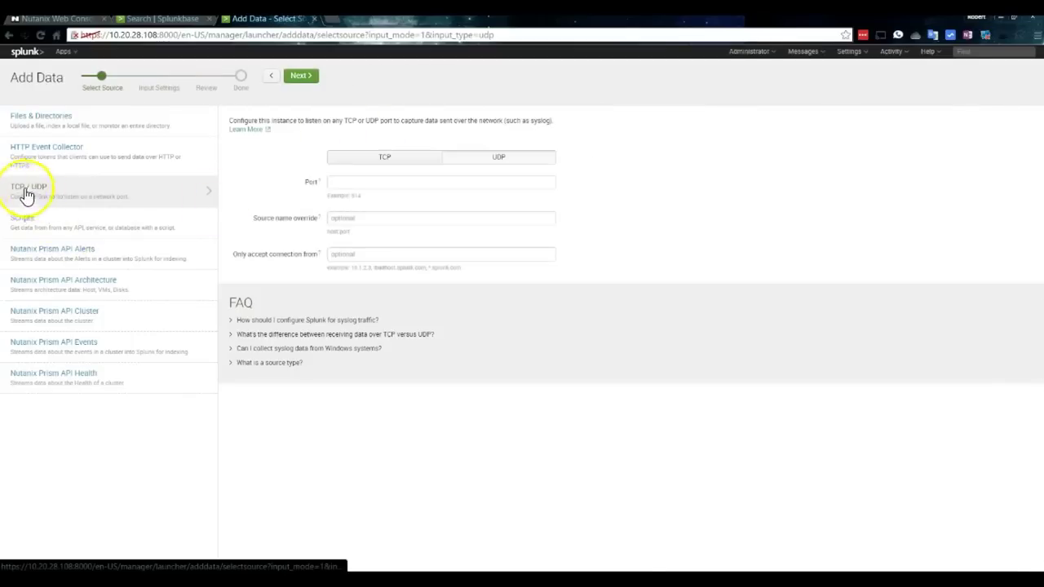
{"action": "left_click", "coordinate": [355, 184]}
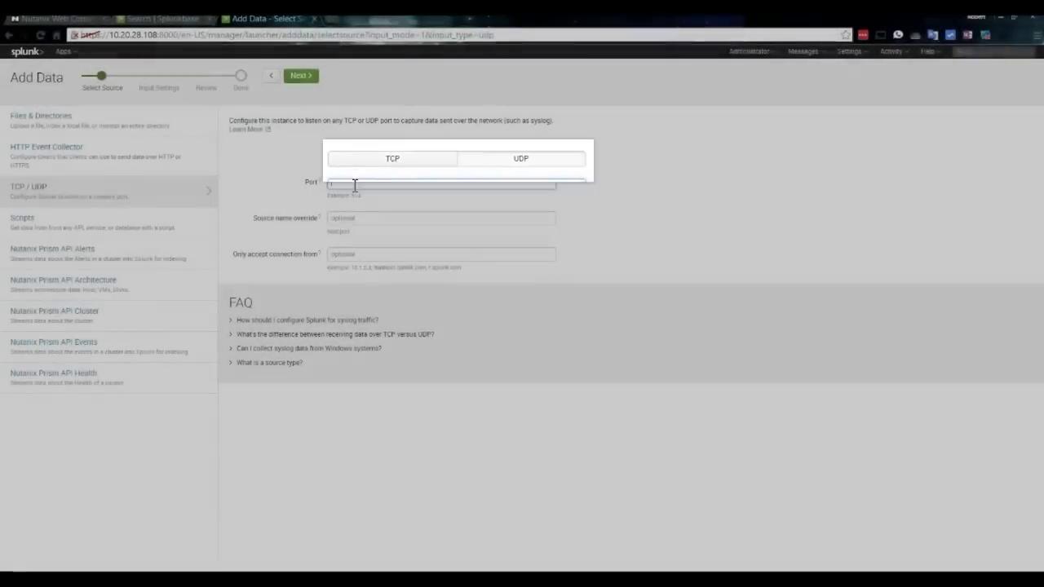
{"action": "type", "text": "515"}
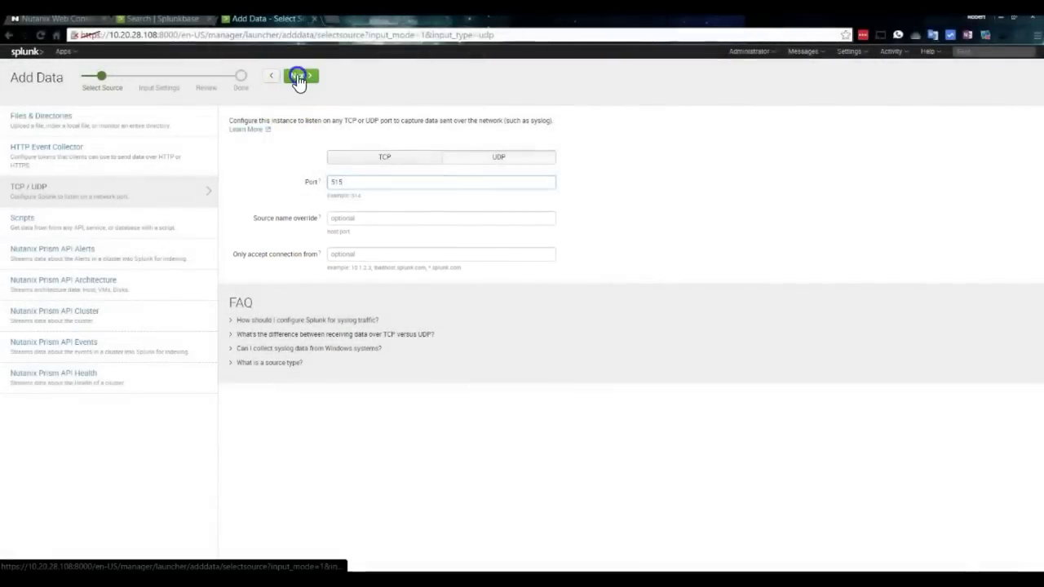
{"action": "left_click", "coordinate": [299, 75]}
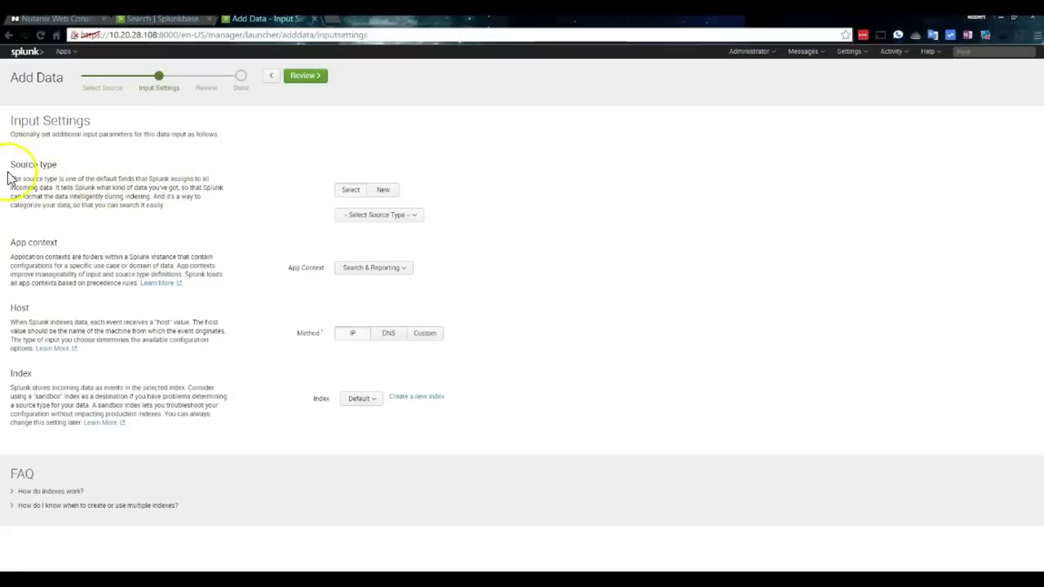
Choose source type nutanix_syslog, app context Nutanix Prism App for Splunk and index nutanix, then review.
{"action": "left_click", "coordinate": [377, 217]}
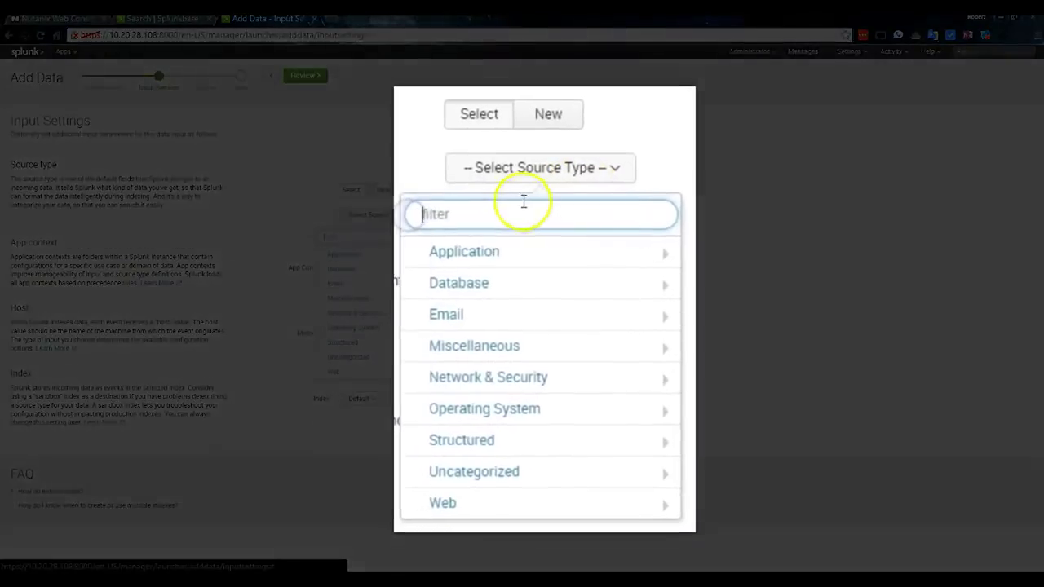
{"action": "type", "text": "nutanix"}
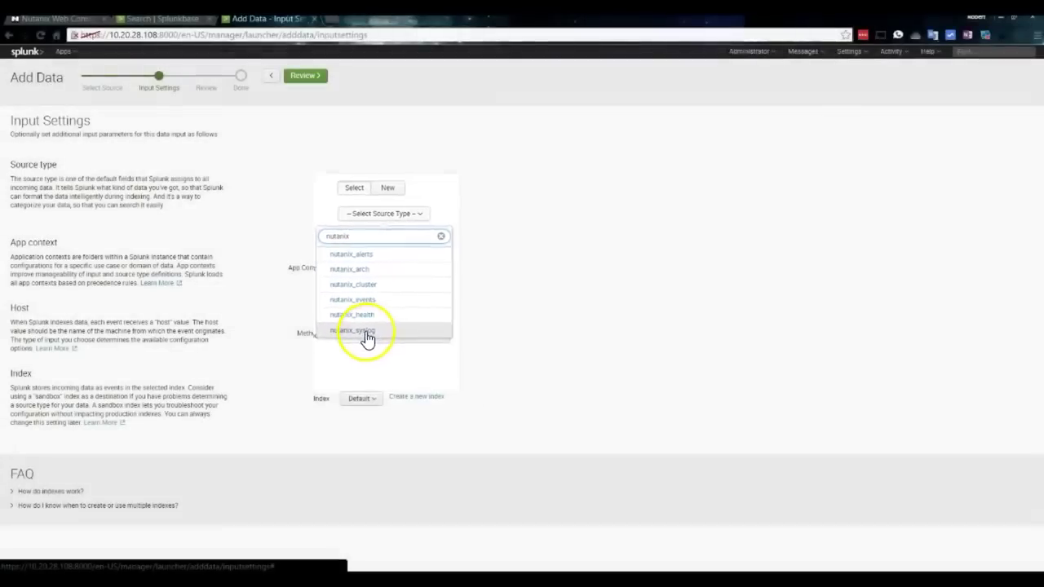
{"action": "left_click", "coordinate": [366, 335]}
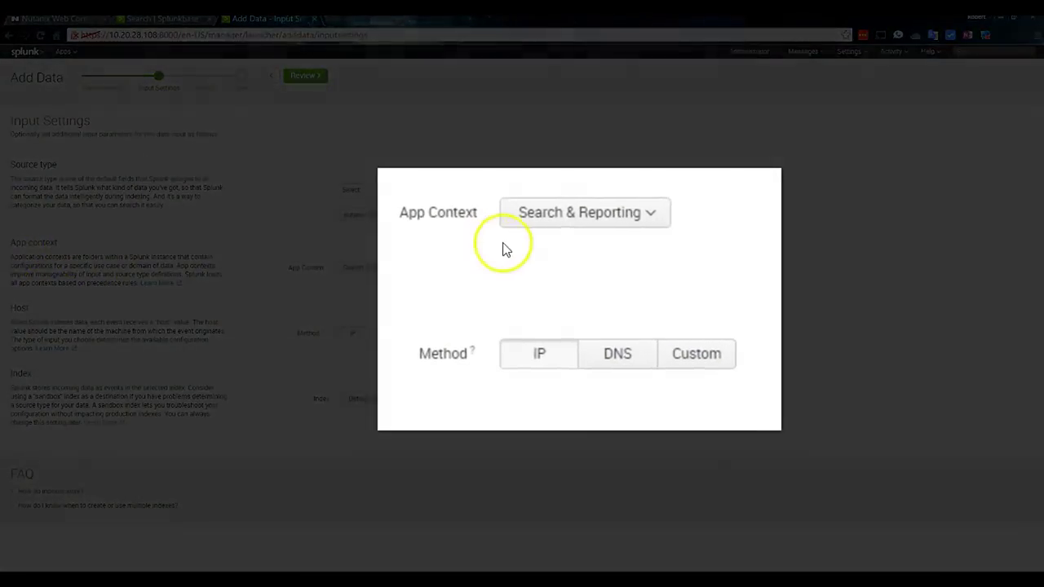
{"action": "left_click", "coordinate": [562, 227]}
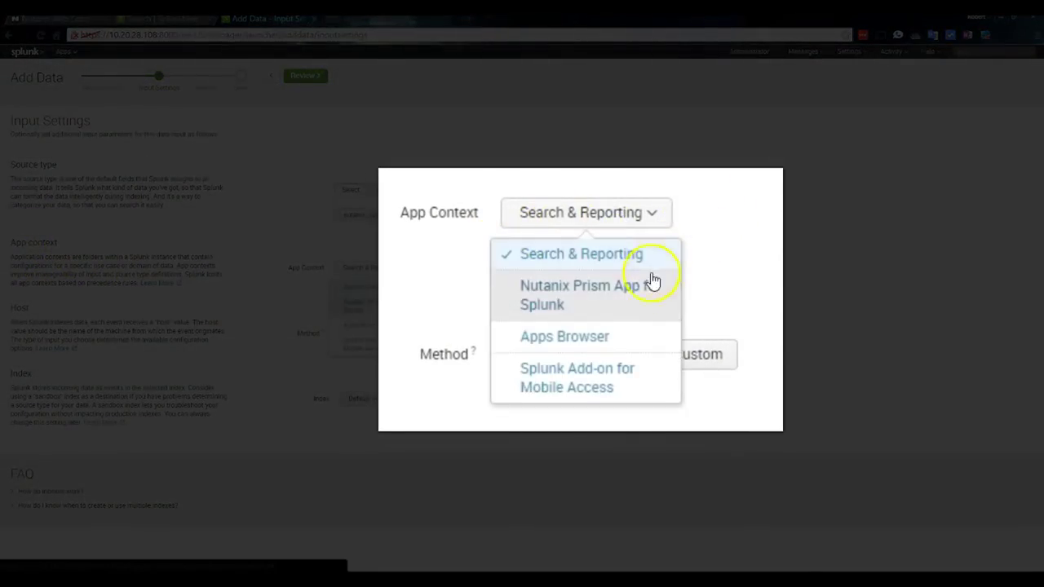
{"action": "left_click", "coordinate": [613, 318]}
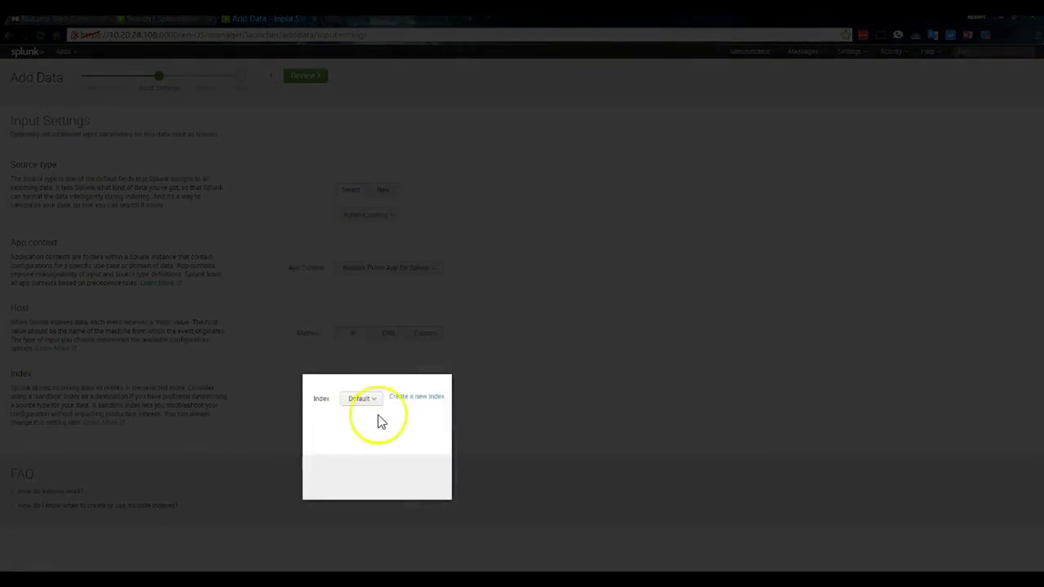
{"action": "left_click", "coordinate": [373, 403]}
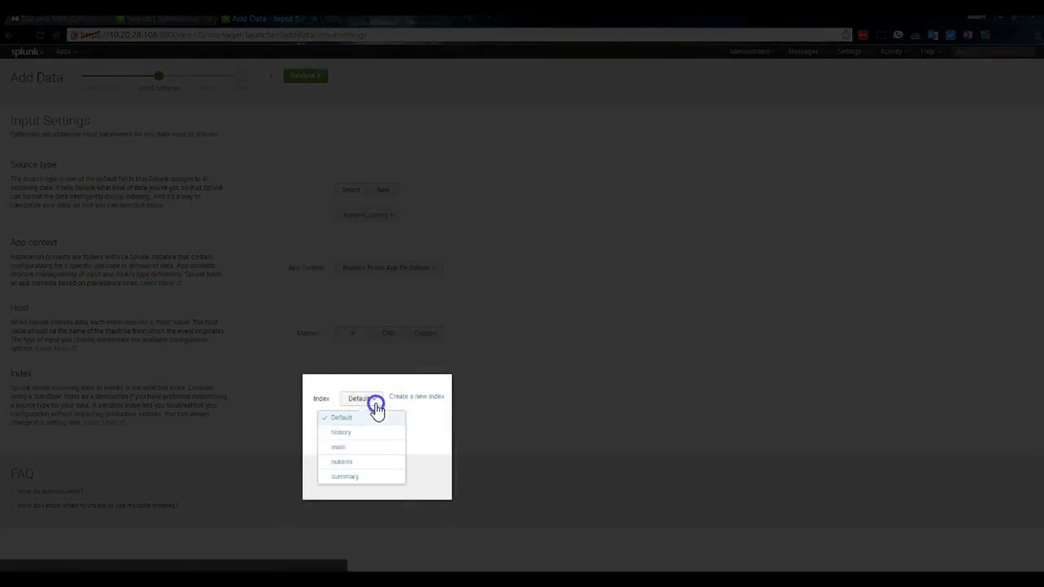
{"action": "left_click", "coordinate": [348, 463]}
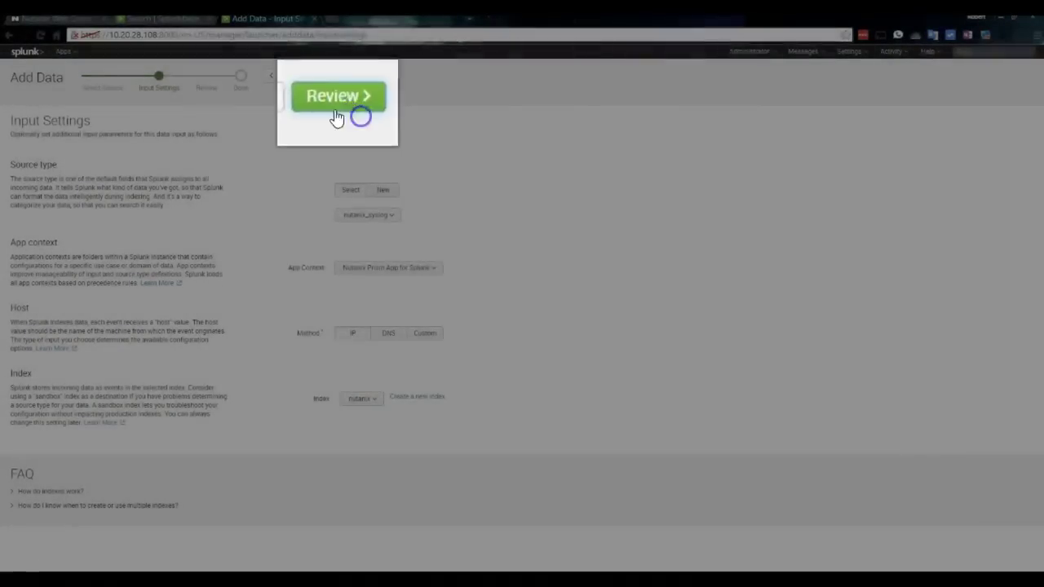
{"action": "left_click", "coordinate": [305, 75]}
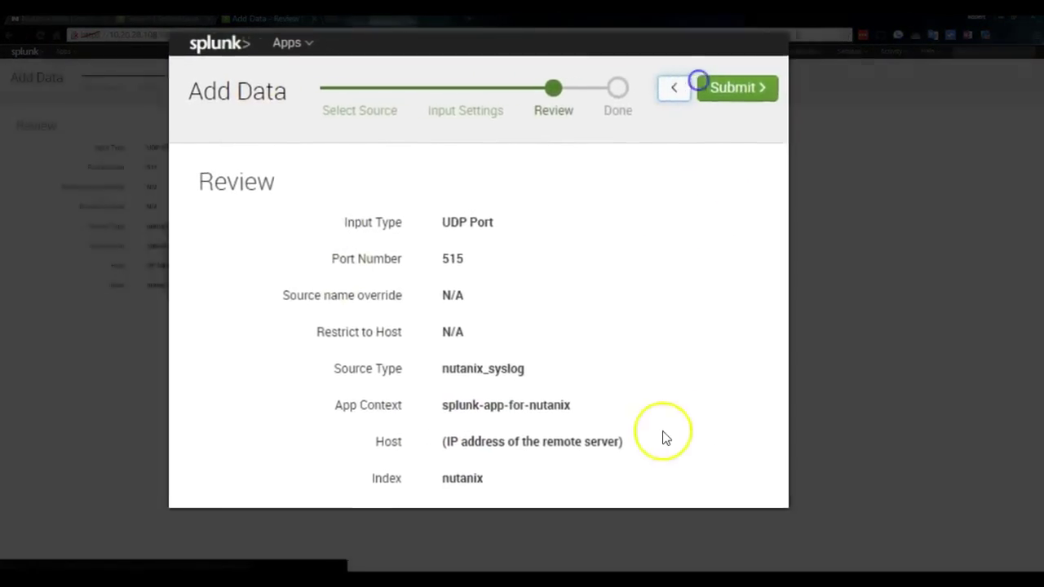
Back out of the wizard and confirm the UDP 514 nutanix_syslog input shows Enabled.
{"action": "left_click", "coordinate": [673, 87]}
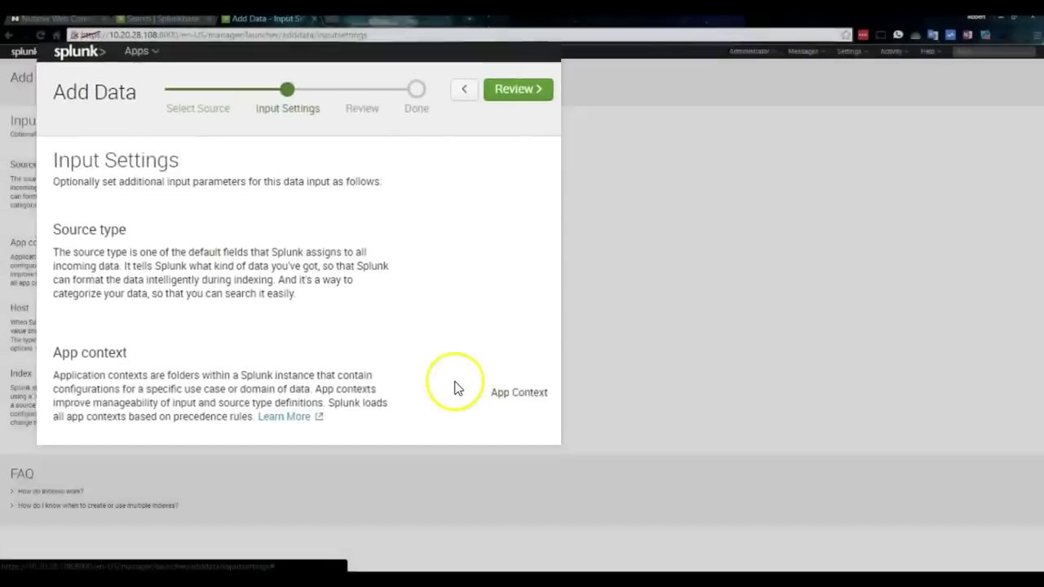
{"action": "left_click", "coordinate": [273, 80]}
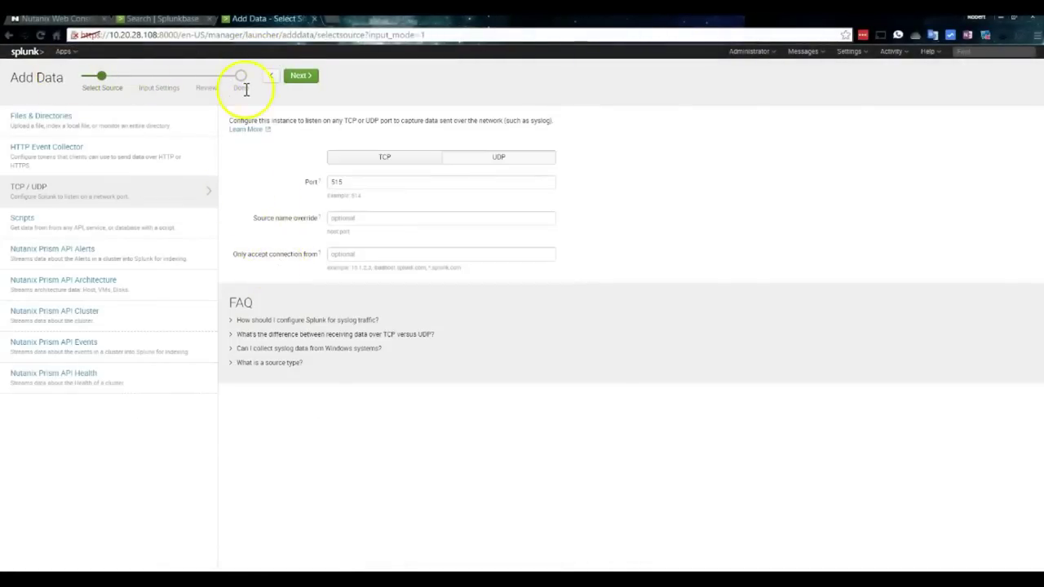
{"action": "left_click", "coordinate": [271, 77]}
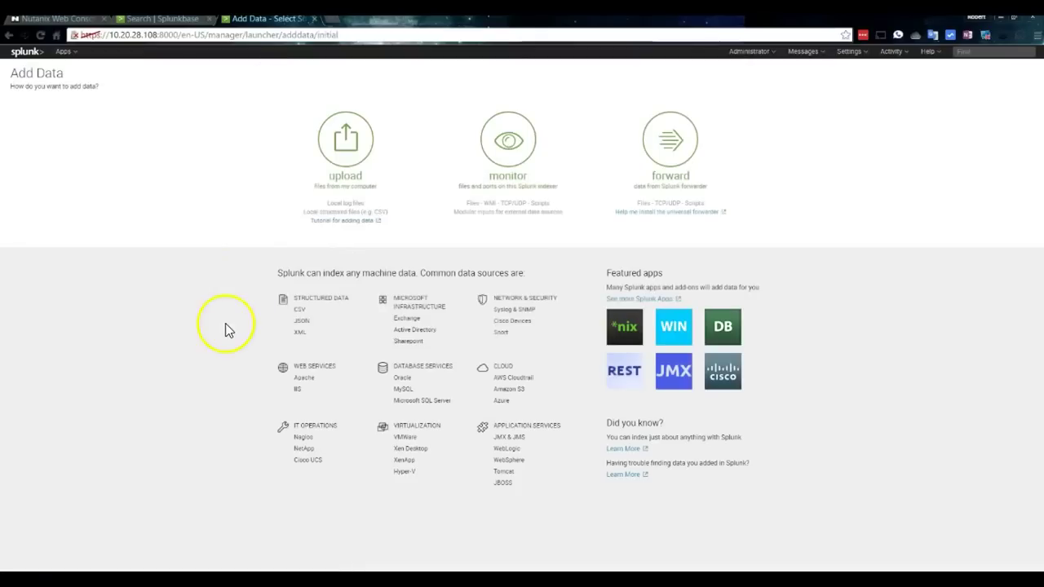
{"action": "left_click", "coordinate": [850, 52]}
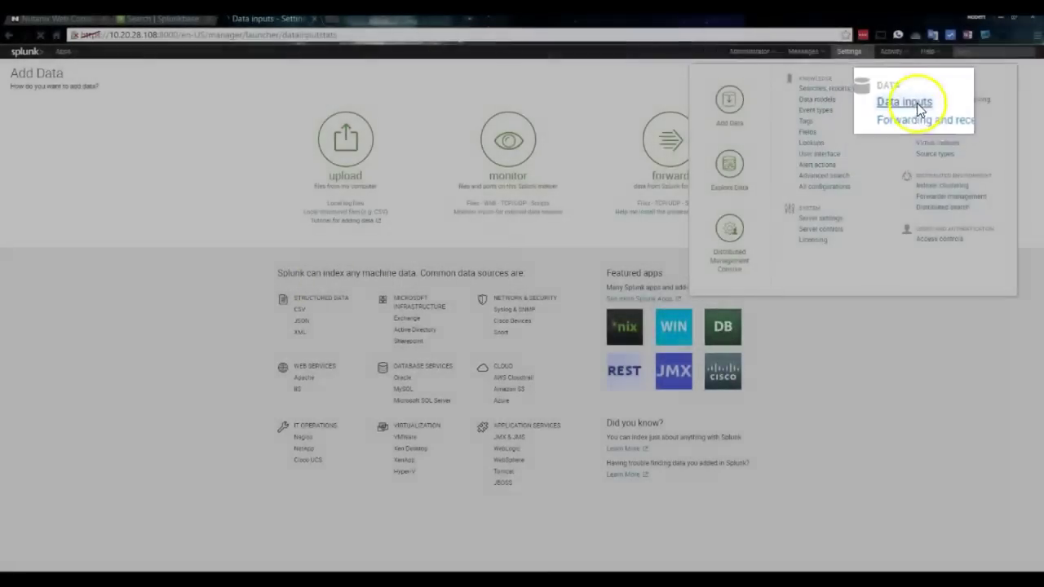
{"action": "left_click", "coordinate": [892, 97]}
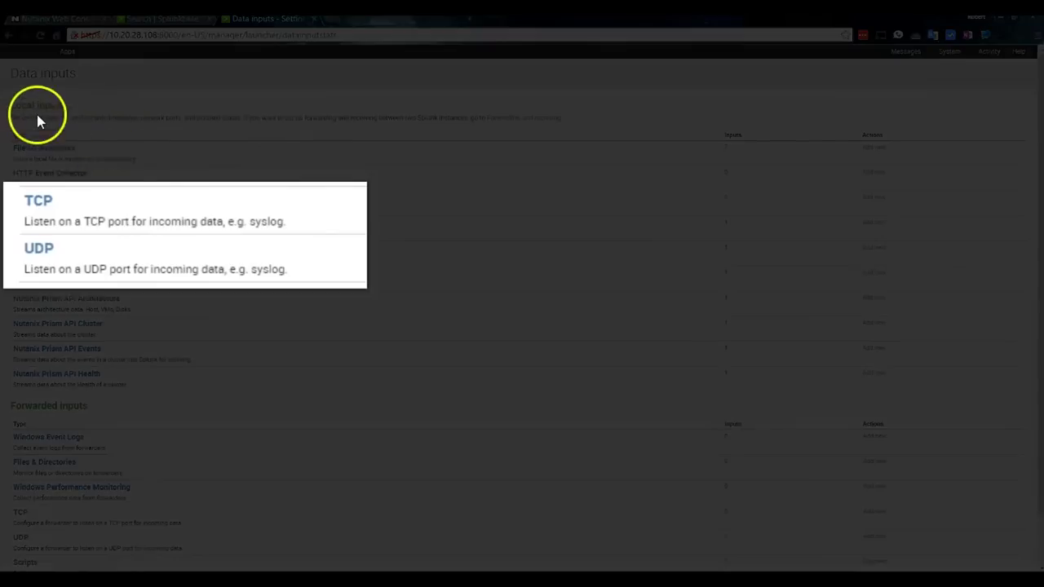
{"action": "left_click", "coordinate": [39, 257]}
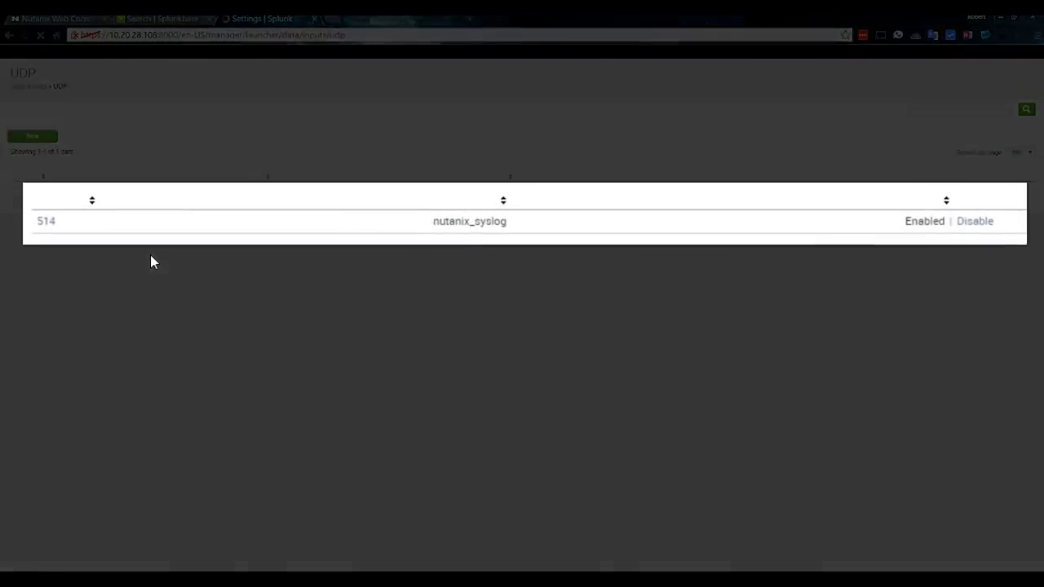
{"action": "left_click", "coordinate": [954, 223]}
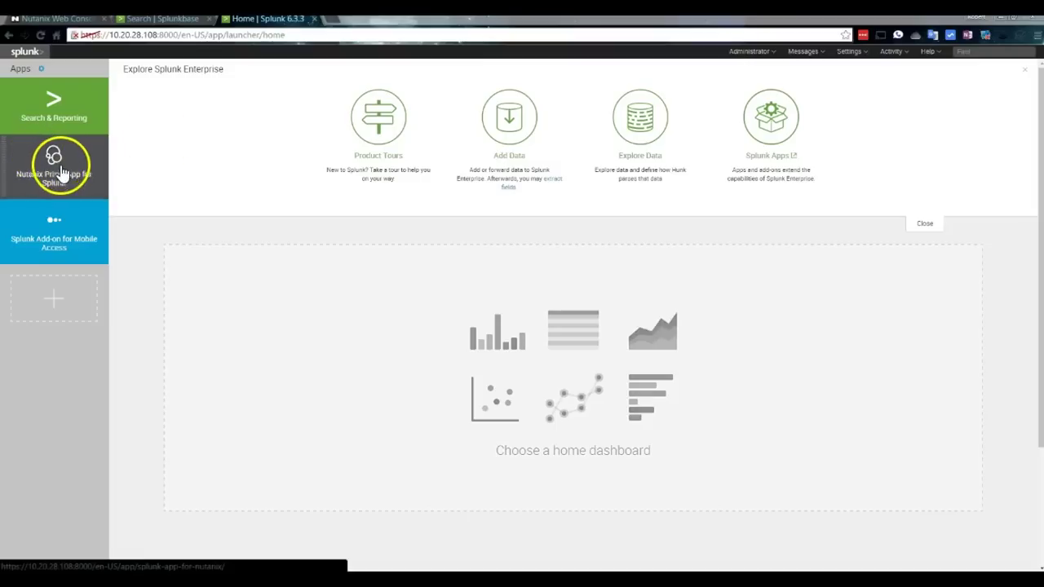
Open the Nutanix Prism App for Splunk dashboard showing 92 cluster IOPs and 33 VMs.
{"action": "left_click", "coordinate": [79, 179]}
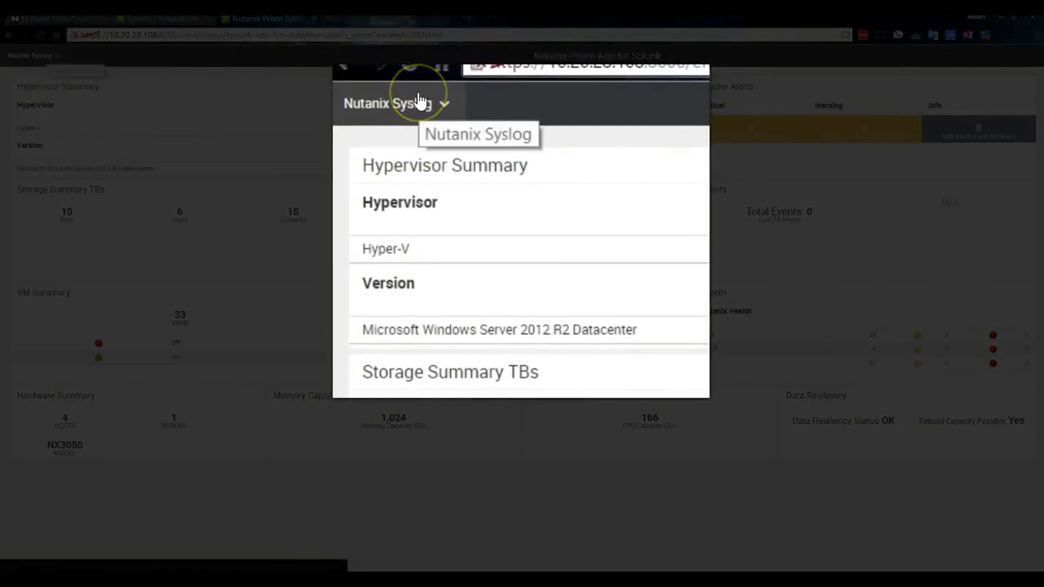
Open the Stargate report from the Nutanix Syslog menu, listing 363,405 events from the last hour.
{"action": "left_click", "coordinate": [447, 102]}
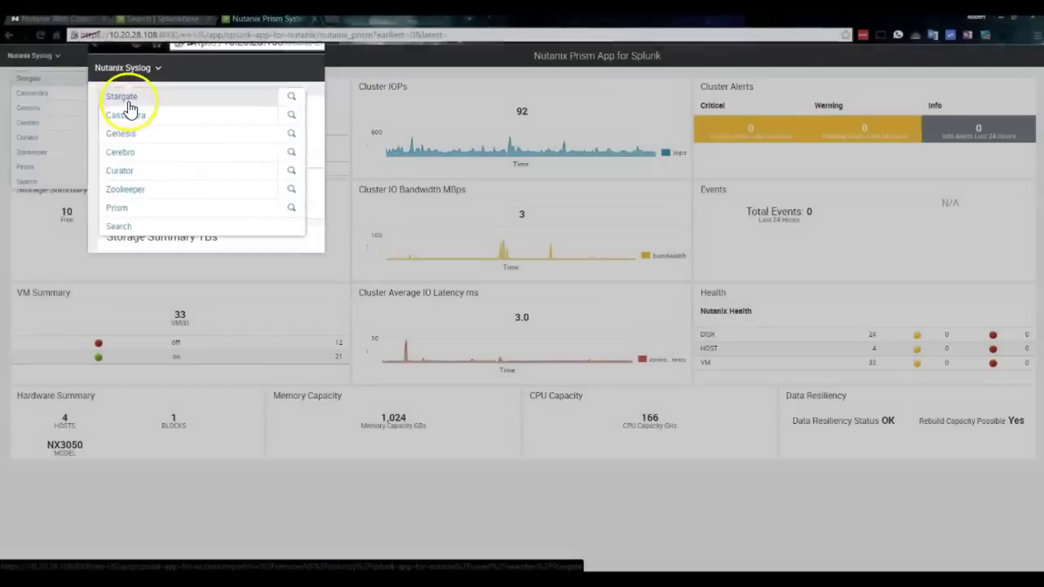
{"action": "left_click", "coordinate": [36, 79]}
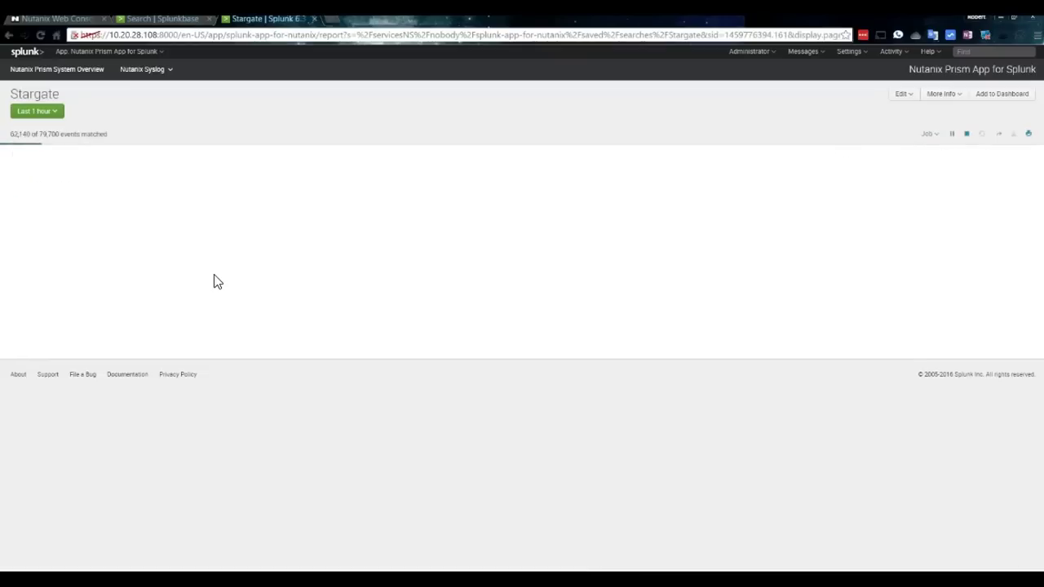
{"action": "left_click", "coordinate": [274, 303]}
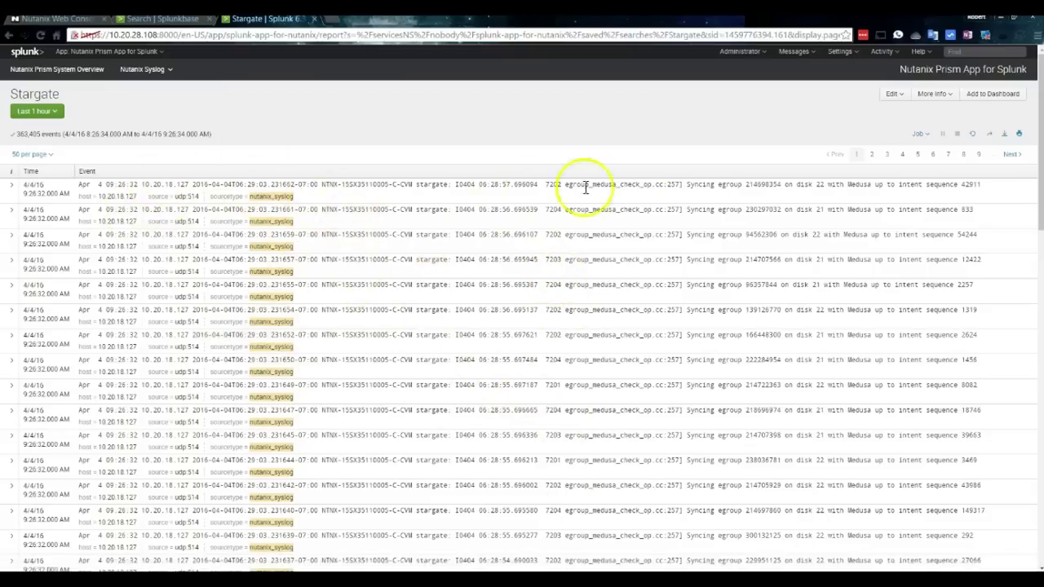
{"action": "left_click", "coordinate": [902, 97]}
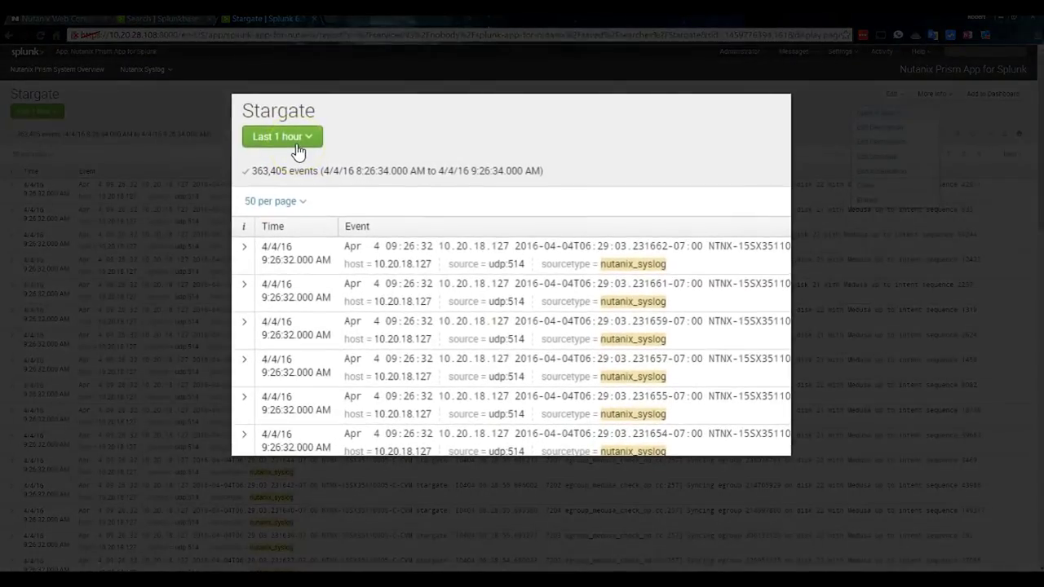
Open the Stargate report in Search, showing the process="stargate" nutanix_syslog query over the last hour.
{"action": "left_click", "coordinate": [284, 140]}
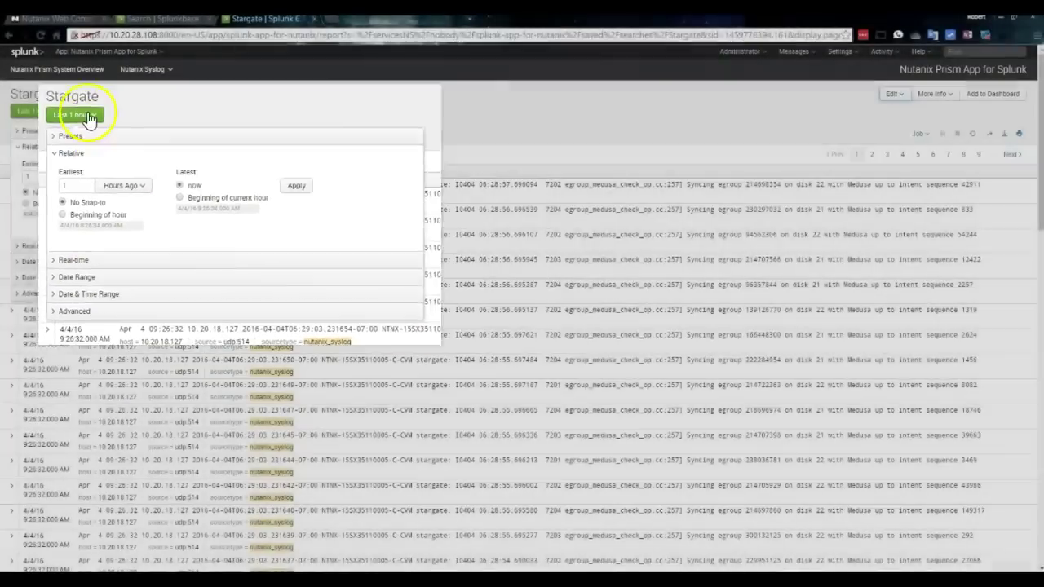
{"action": "left_click", "coordinate": [283, 136]}
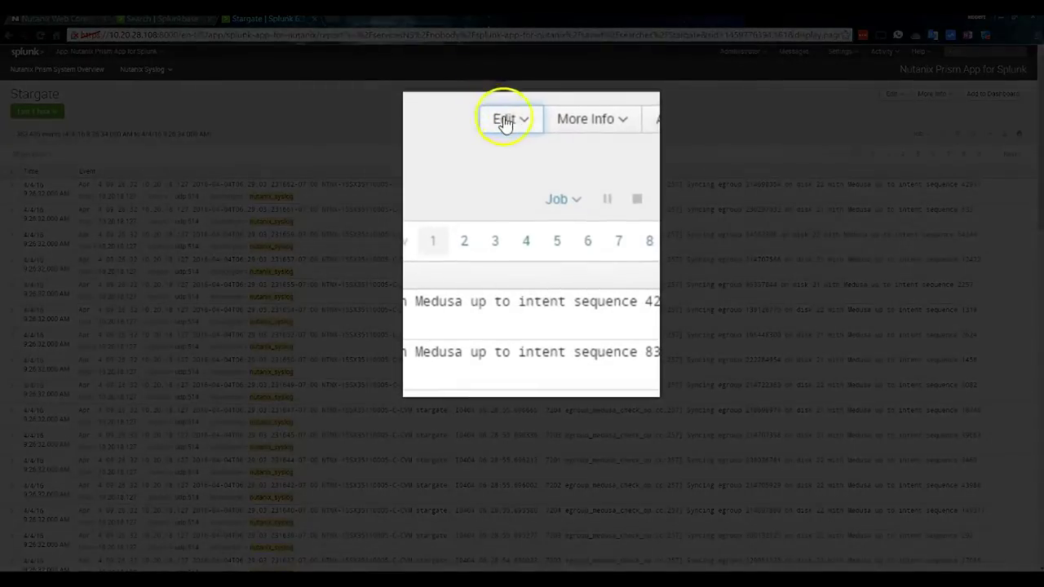
{"action": "left_click", "coordinate": [881, 95]}
{"action": "left_click", "coordinate": [528, 159]}
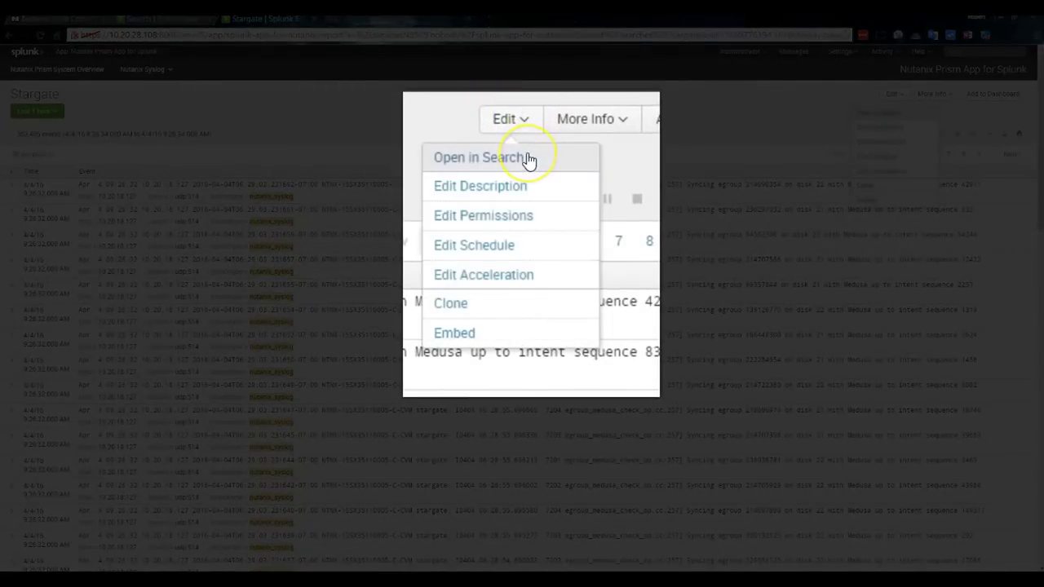
{"action": "left_click", "coordinate": [527, 158]}
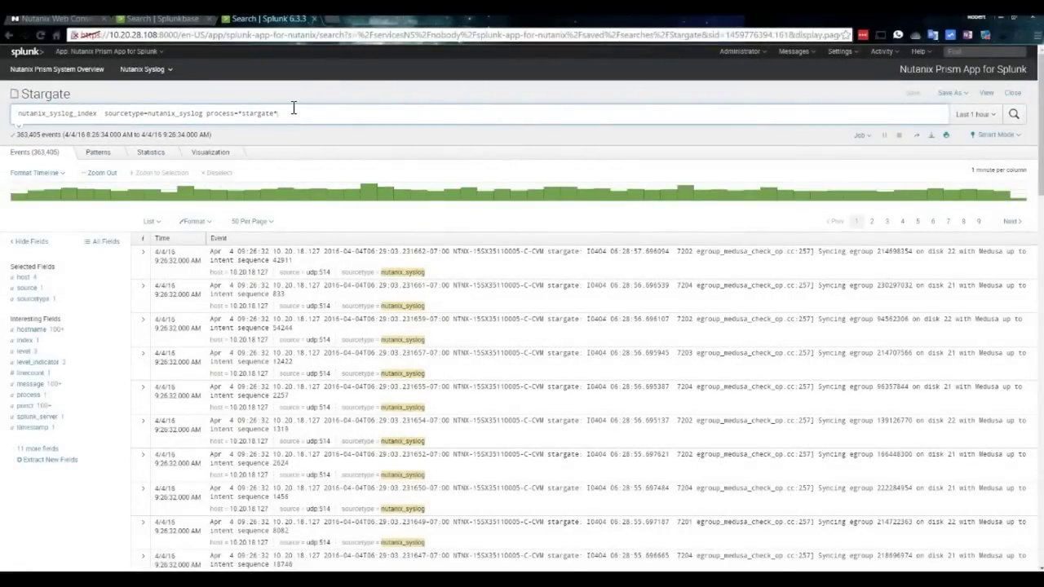
{"action": "left_click", "coordinate": [316, 114]}
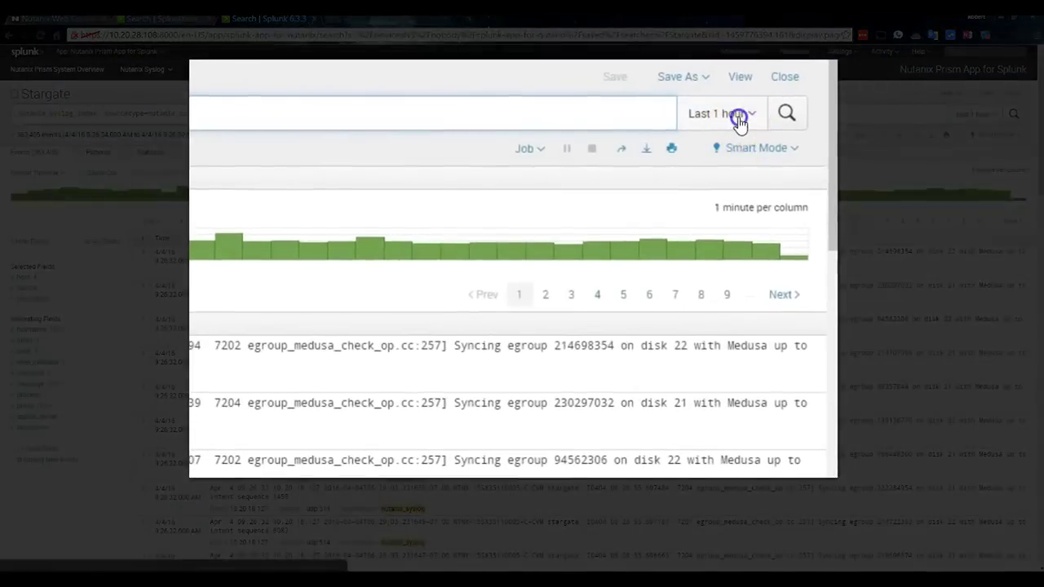
{"action": "left_click", "coordinate": [783, 114]}
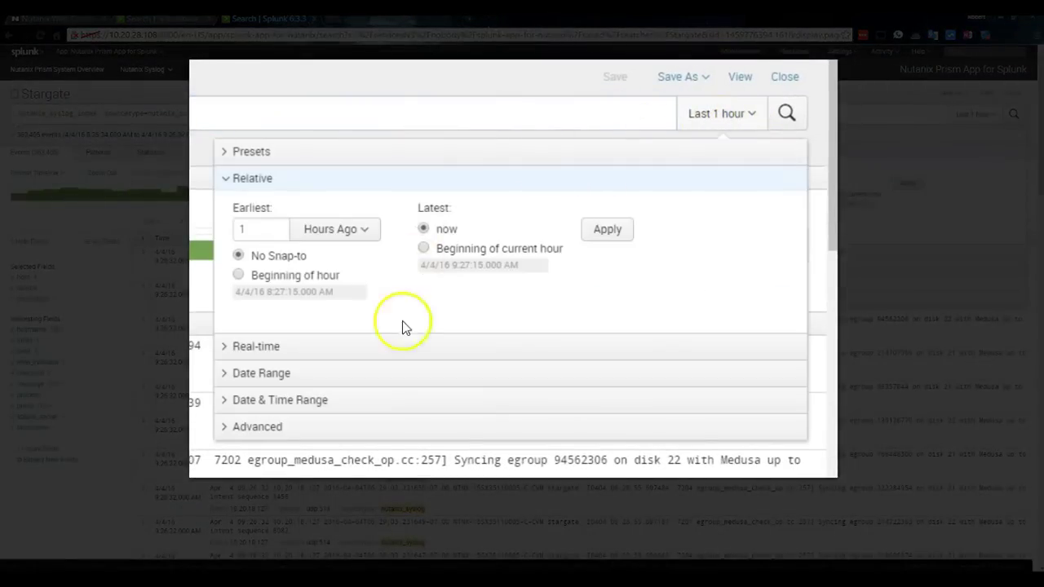
{"action": "left_click", "coordinate": [548, 110]}
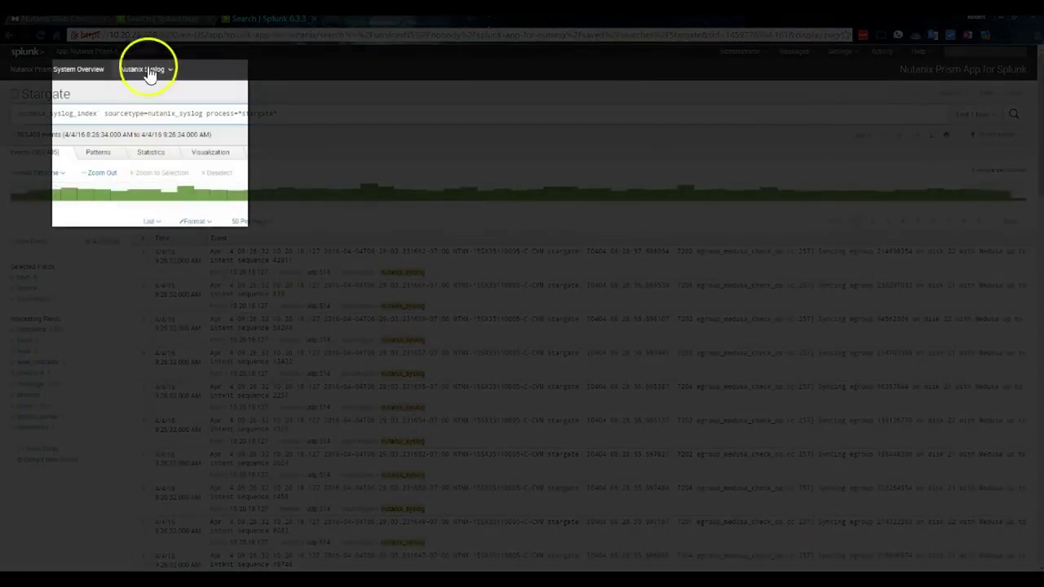
Switch to the Genesis syslog report listing genesis node_manager certificate messages.
{"action": "left_click", "coordinate": [145, 69]}
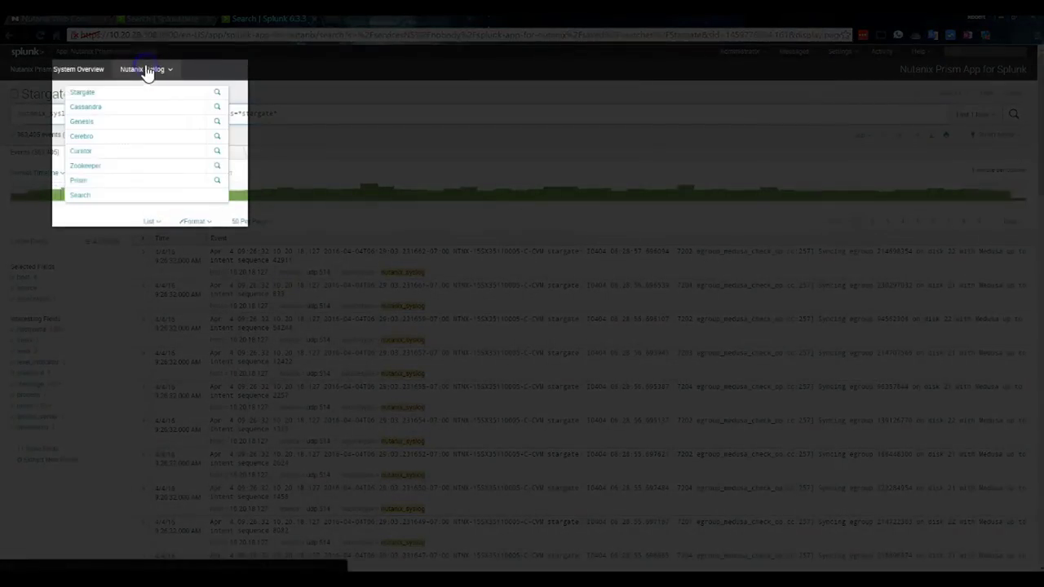
{"action": "left_click", "coordinate": [97, 122]}
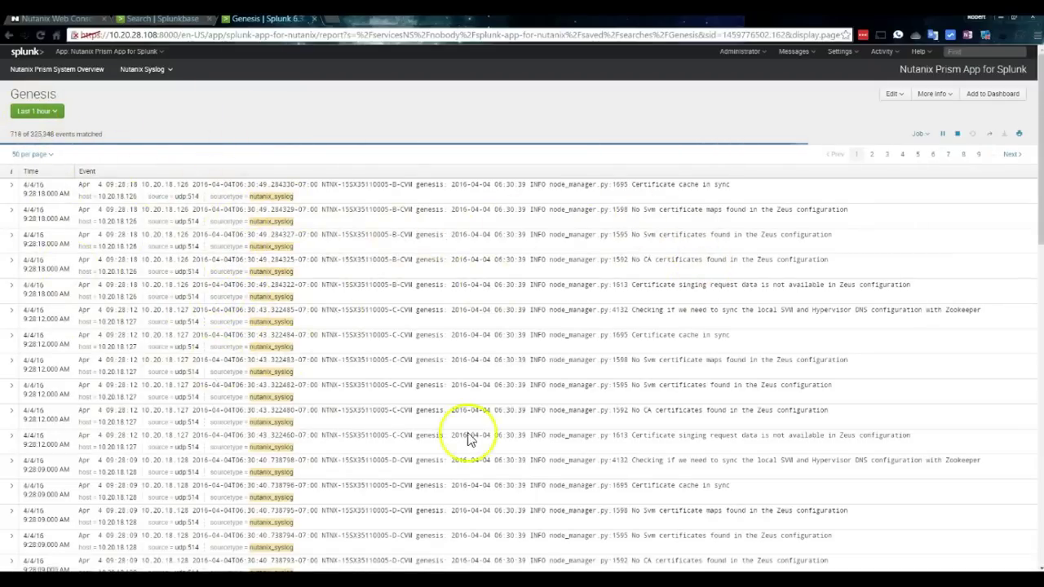
{"action": "left_click", "coordinate": [145, 69]}
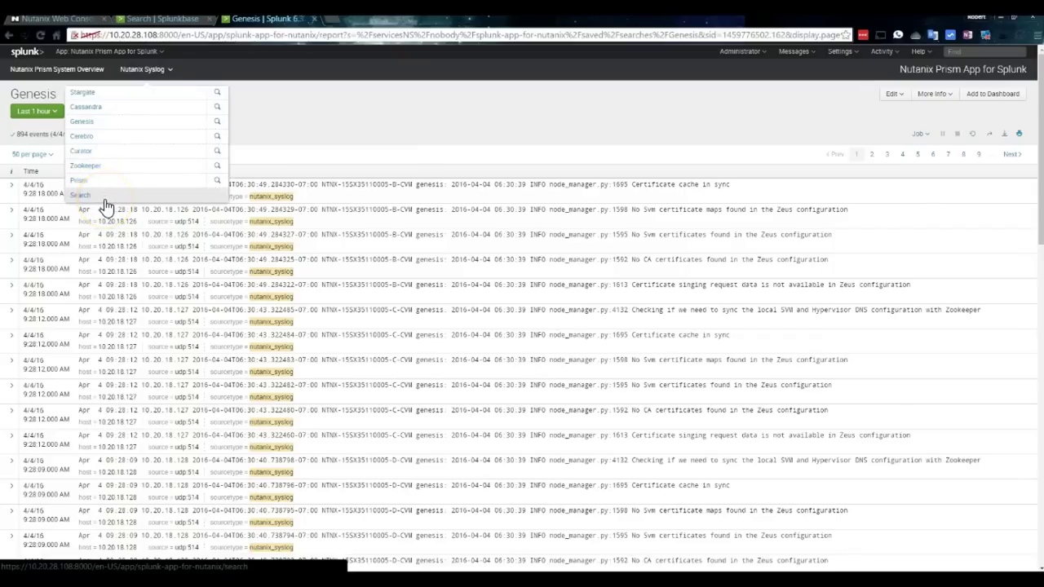
{"action": "left_click", "coordinate": [345, 98]}
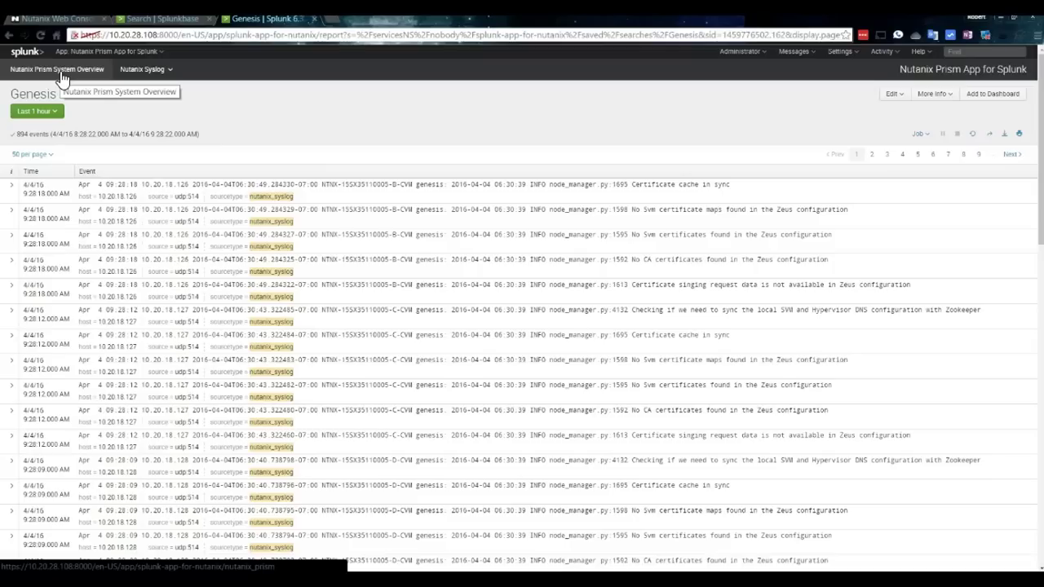
Choose Splunk Add-on for Mobile Access from the App menu.
{"action": "left_click", "coordinate": [92, 52]}
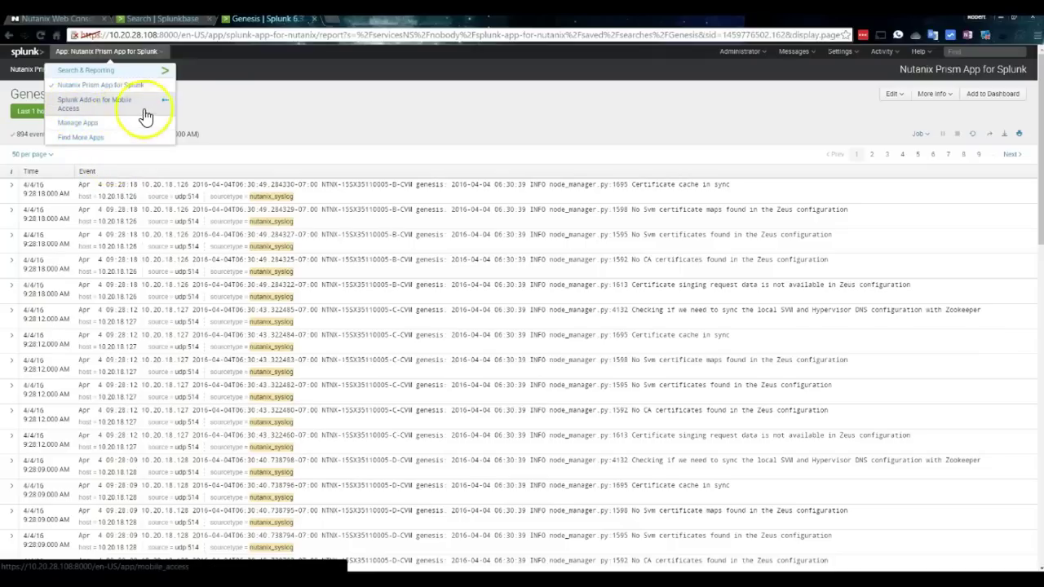
{"action": "left_click", "coordinate": [27, 51]}
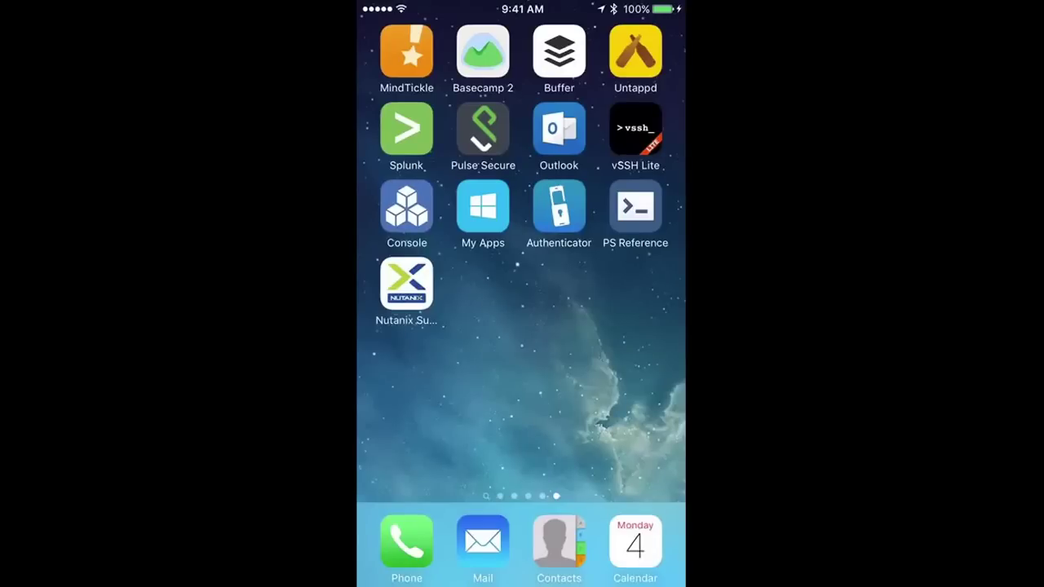
Launch Pulse Secure and connect to the Alliances VPN, trusting the invalid server certificate.
{"action": "left_click", "coordinate": [482, 128]}
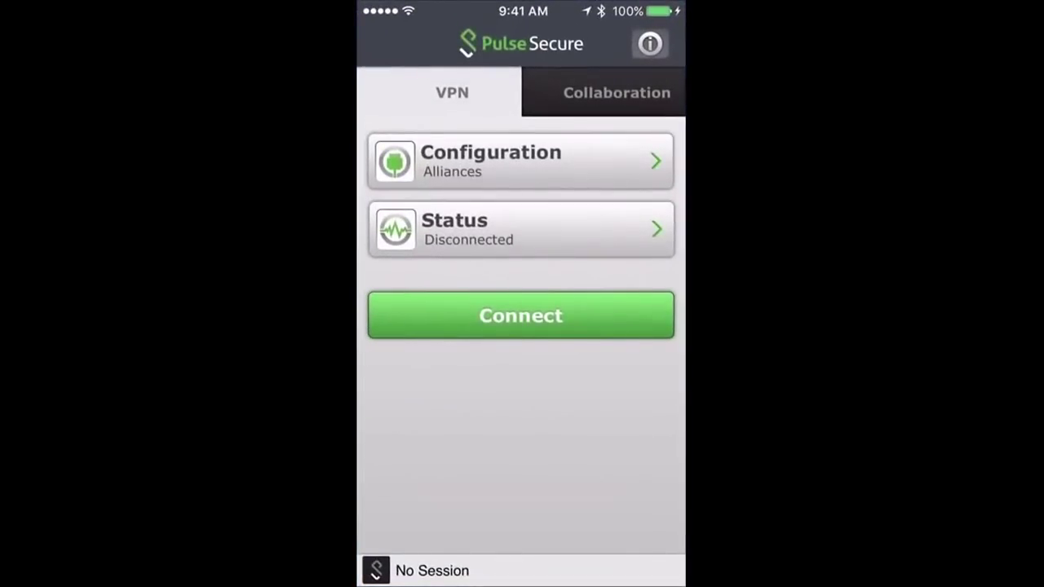
{"action": "left_click", "coordinate": [520, 316]}
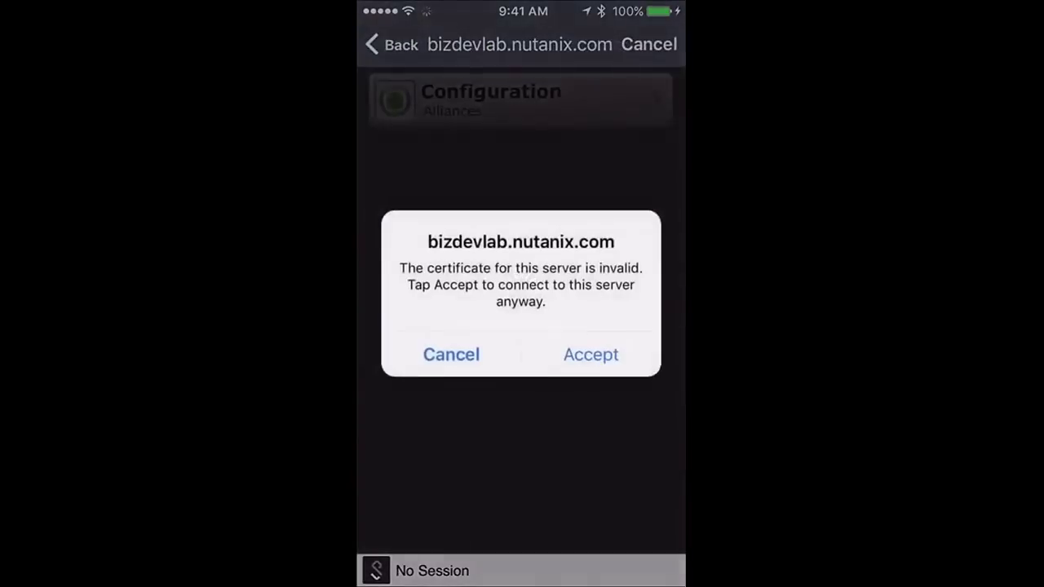
{"action": "left_click", "coordinate": [590, 354]}
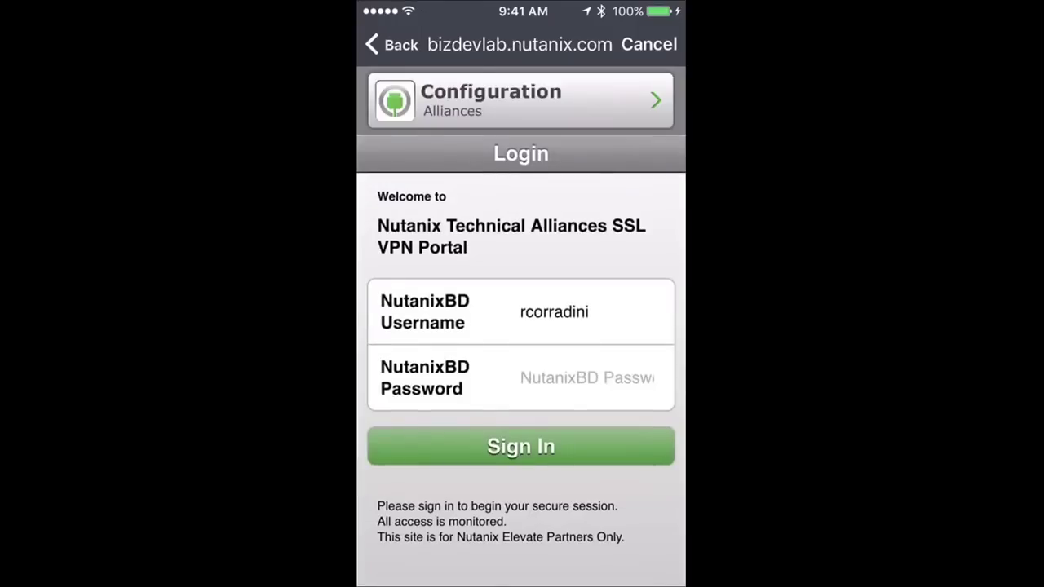
Sign in with the account password and confirm the bizdevlab.nutanix.com VPN is connected.
{"action": "left_click", "coordinate": [587, 378]}
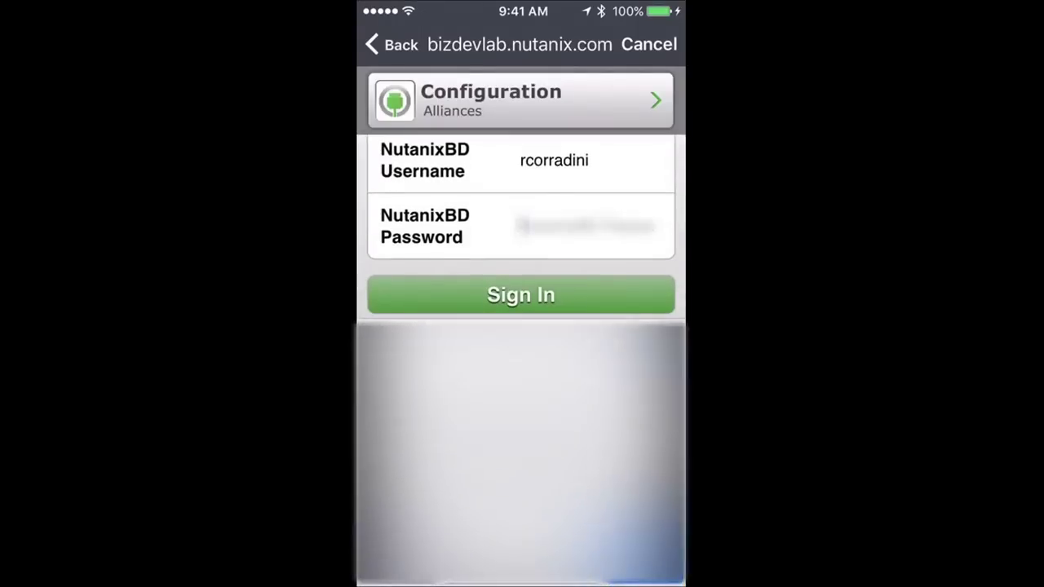
{"action": "type", "text": "****"}
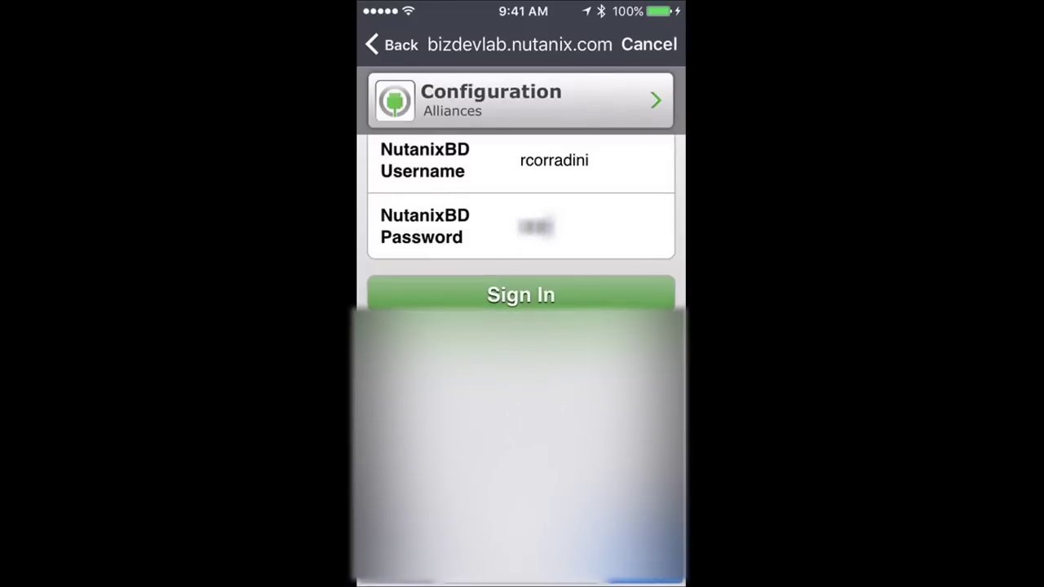
{"action": "type", "text": "***"}
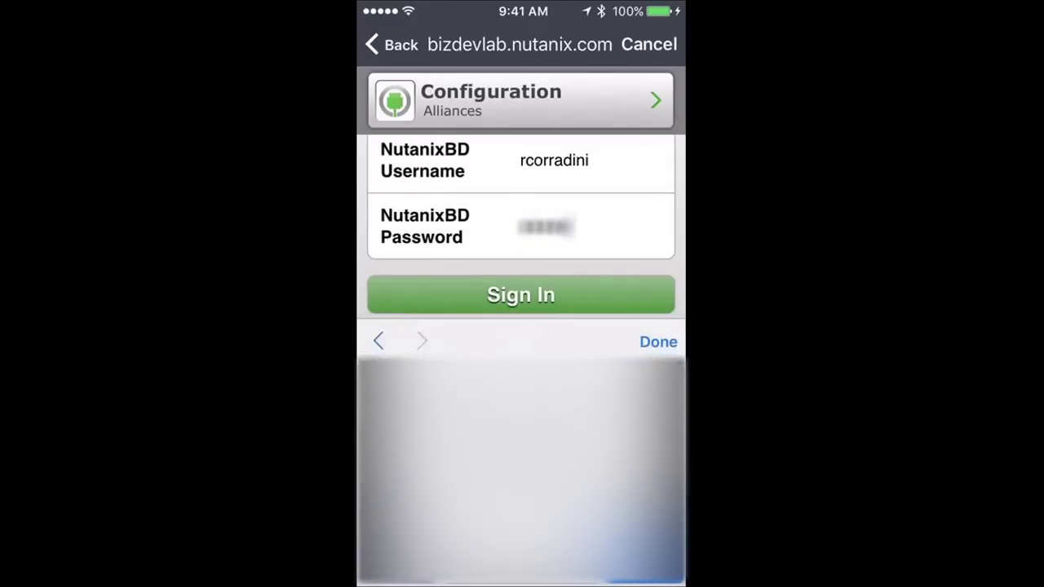
{"action": "type", "text": "***"}
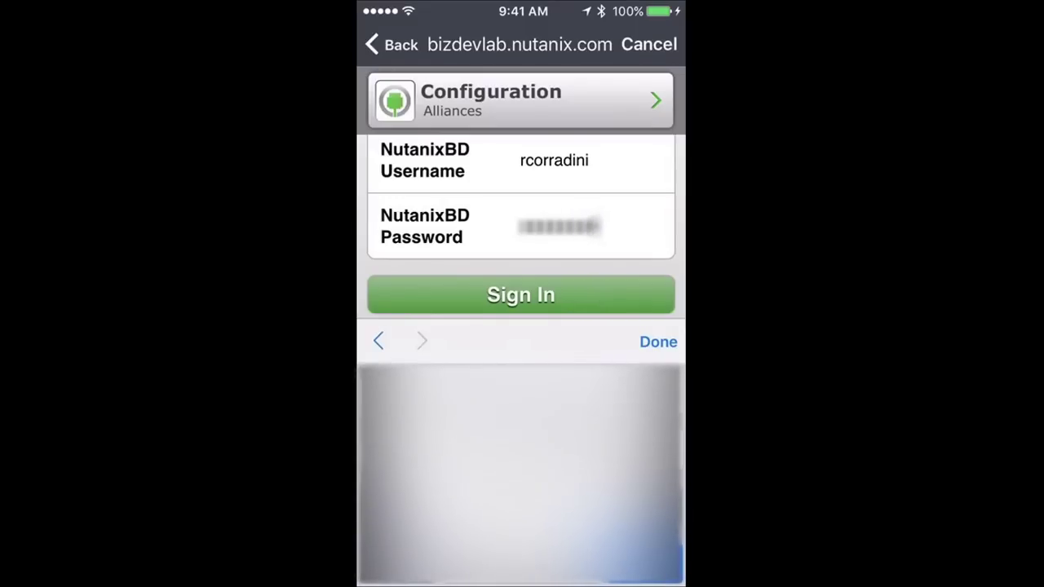
{"action": "left_click", "coordinate": [520, 295]}
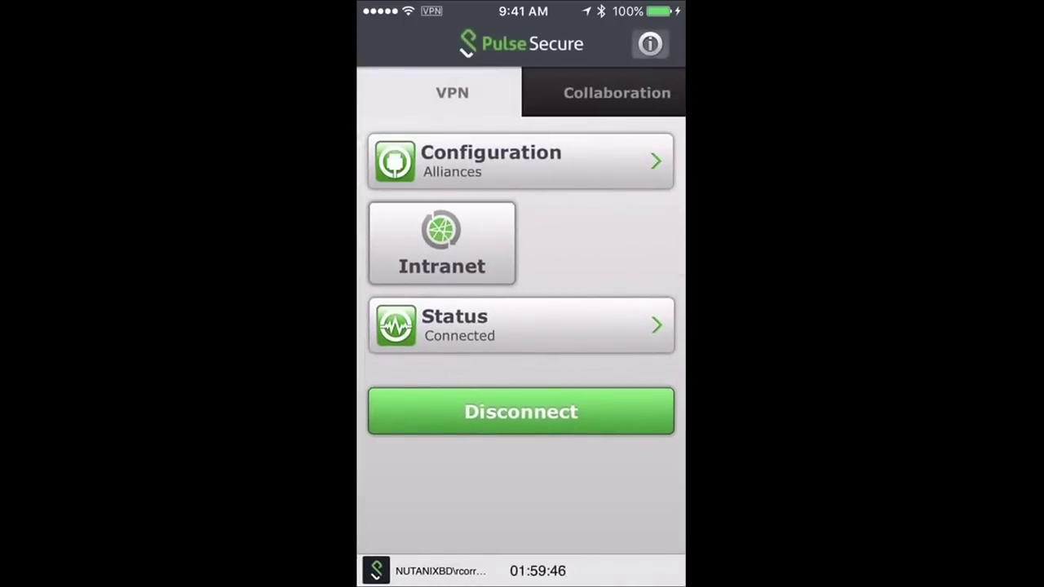
{"action": "left_click", "coordinate": [522, 325]}
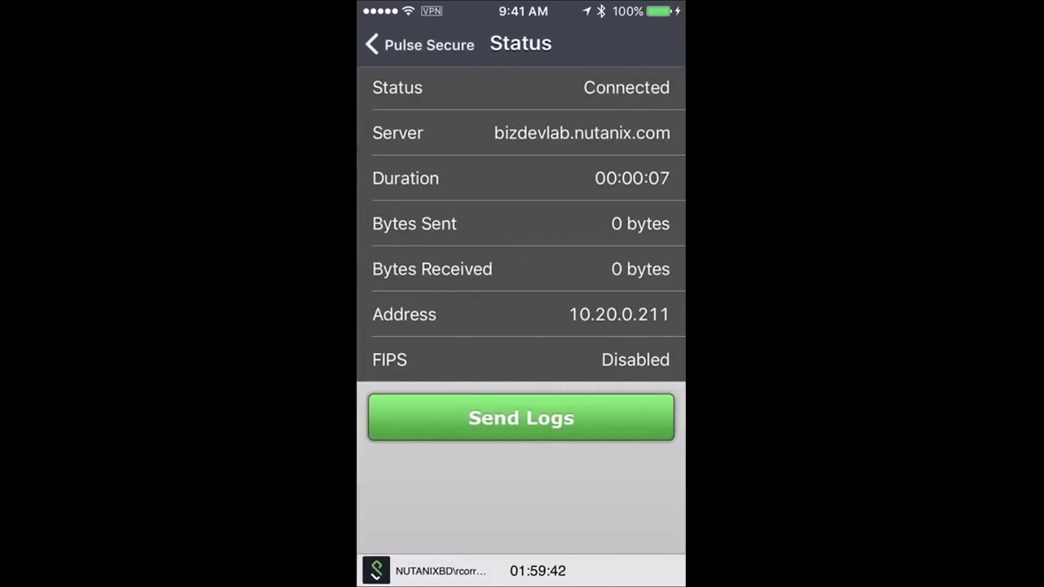
{"action": "left_click", "coordinate": [419, 44]}
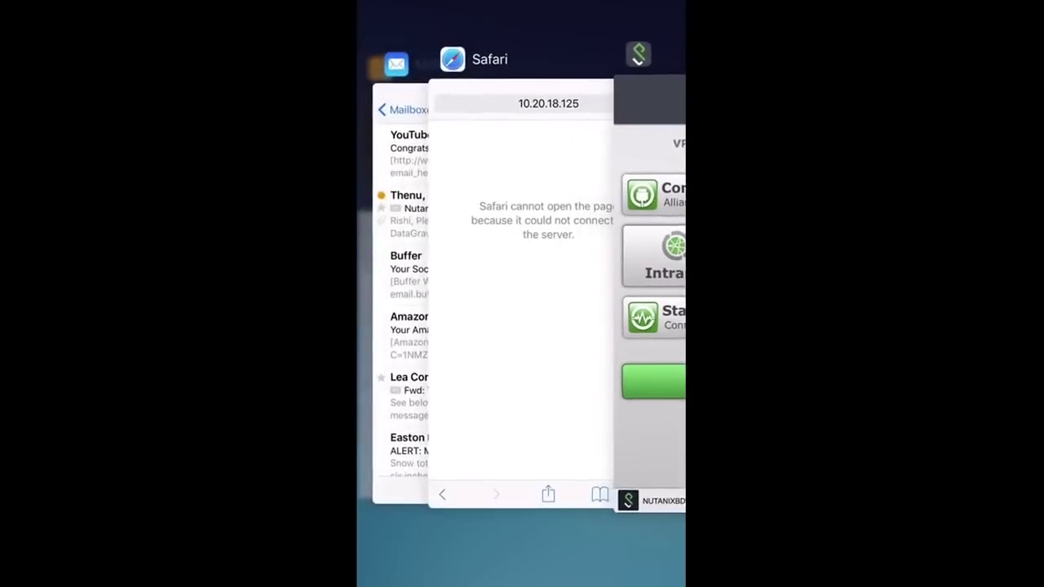
In Safari, reload the Prism console address and accept the login notice terms.
{"action": "left_click", "coordinate": [522, 269]}
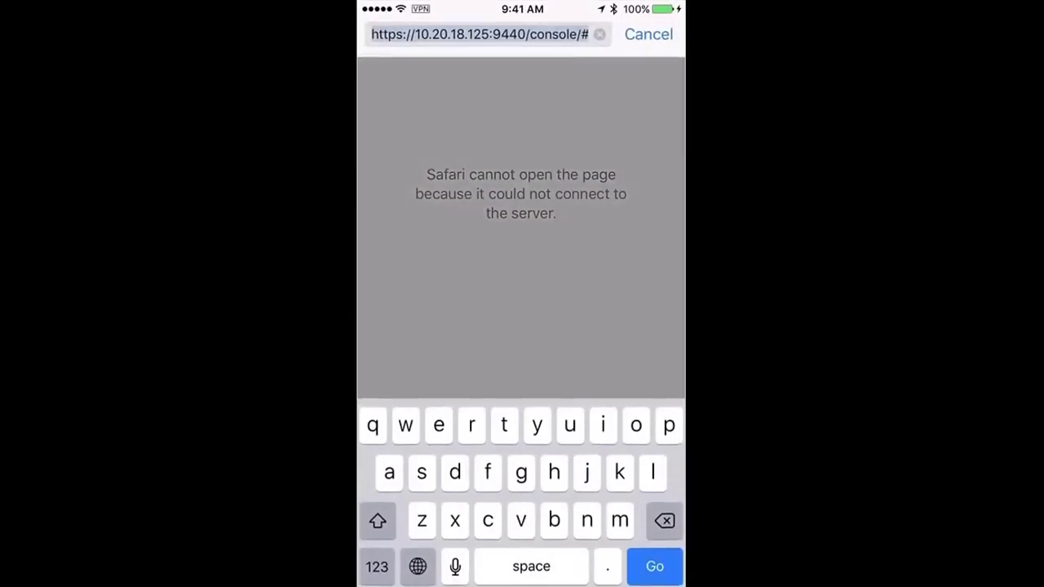
{"action": "key", "text": "Return"}
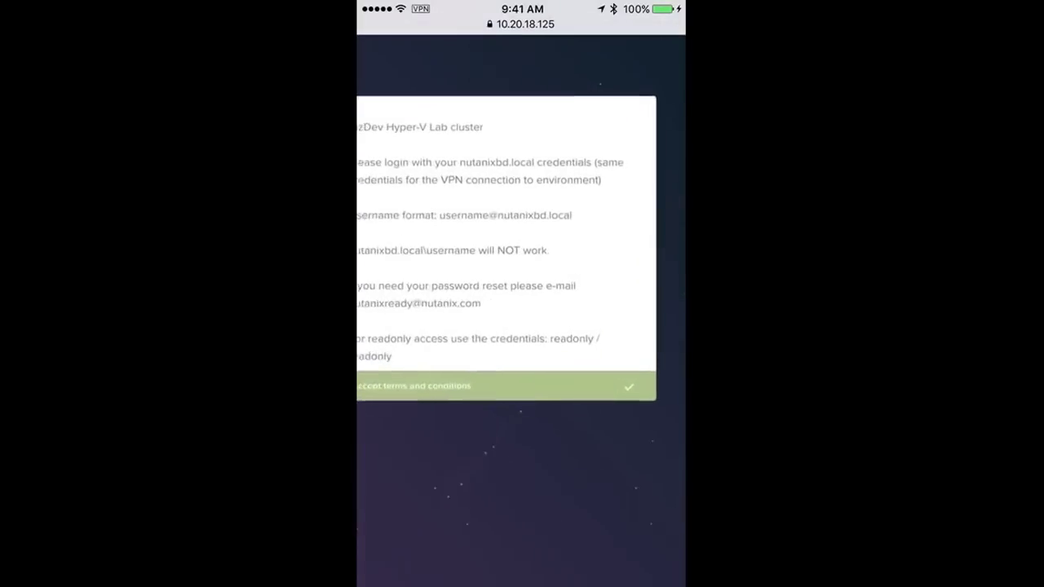
{"action": "left_click", "coordinate": [515, 376]}
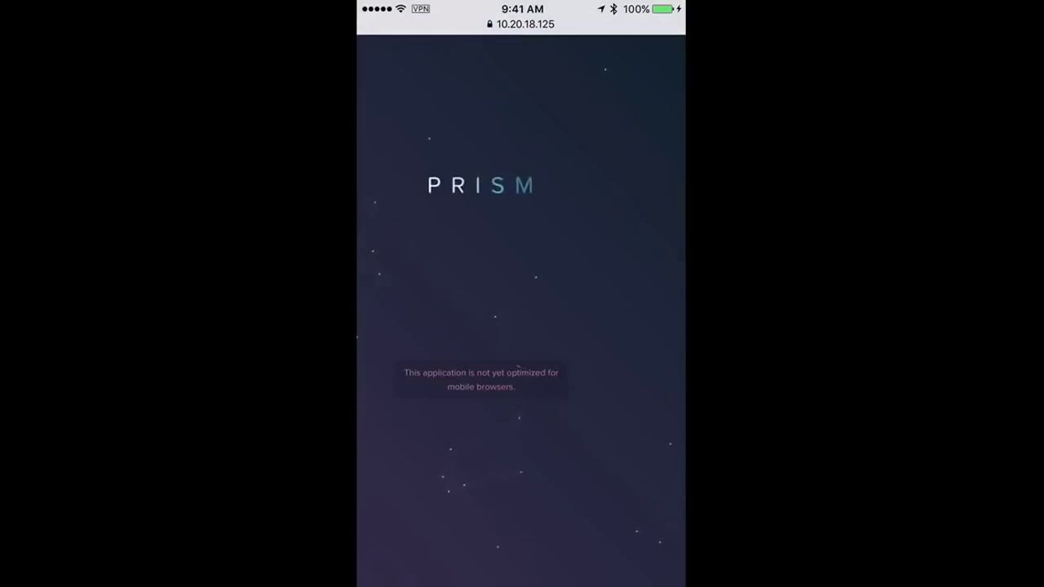
Log in to Prism as Admin with the account password.
{"action": "scroll", "coordinate": [521, 367], "scroll_direction": "left", "scroll_amount": 2}
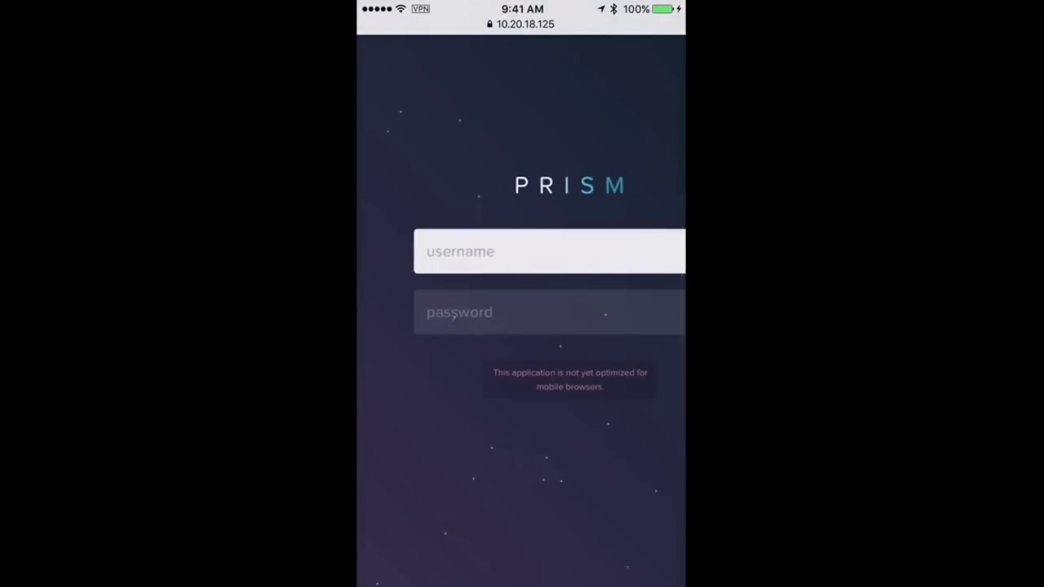
{"action": "left_click", "coordinate": [522, 251]}
{"action": "scroll", "coordinate": [522, 179], "scroll_direction": "down", "scroll_amount": 5}
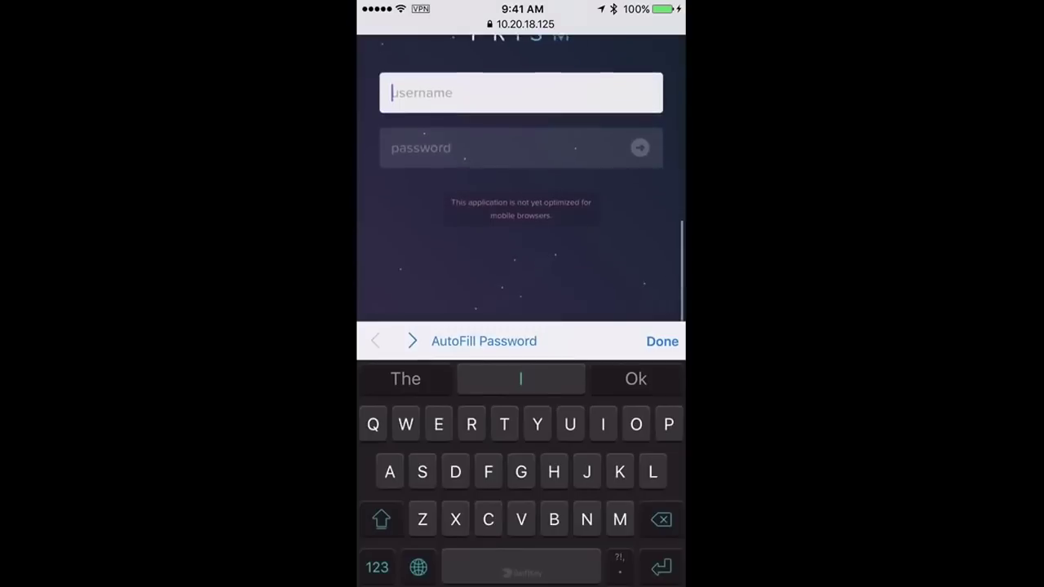
{"action": "scroll", "coordinate": [522, 187], "scroll_direction": "right", "scroll_amount": 2}
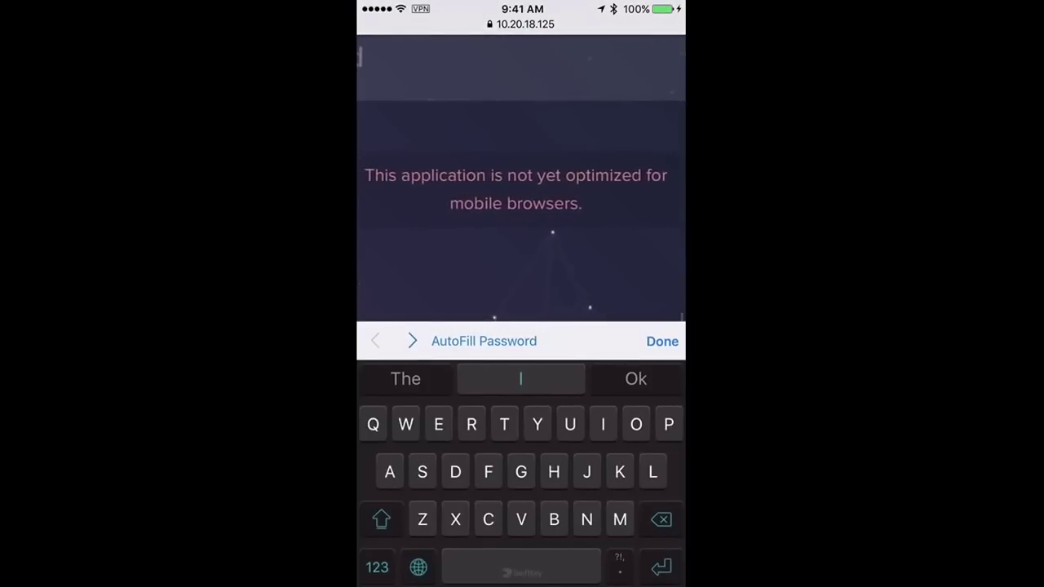
{"action": "scroll", "coordinate": [522, 179], "scroll_direction": "up", "scroll_amount": 5}
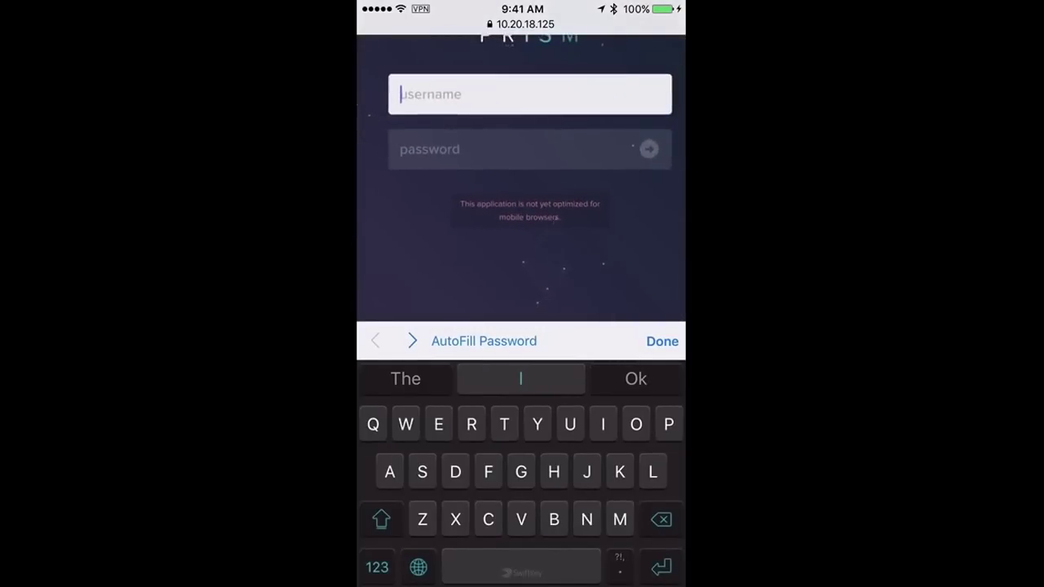
{"action": "type", "text": "Ad"}
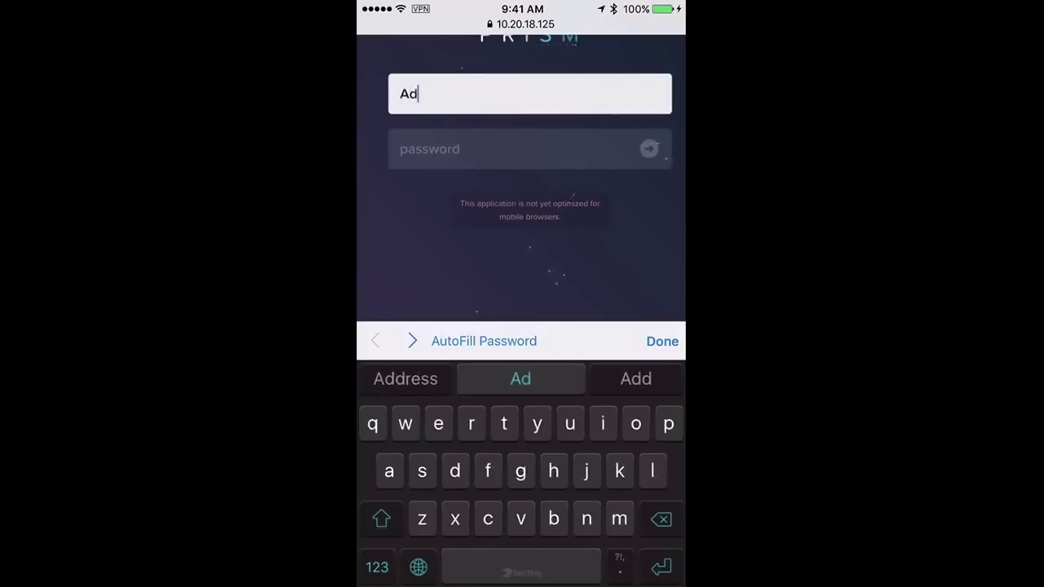
{"action": "type", "text": "min"}
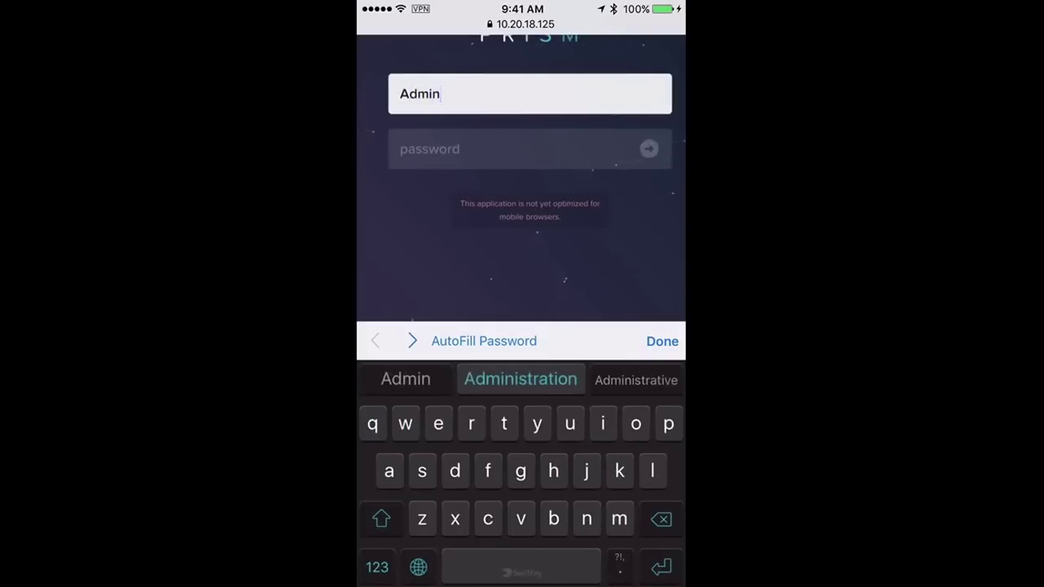
{"action": "left_click", "coordinate": [514, 148]}
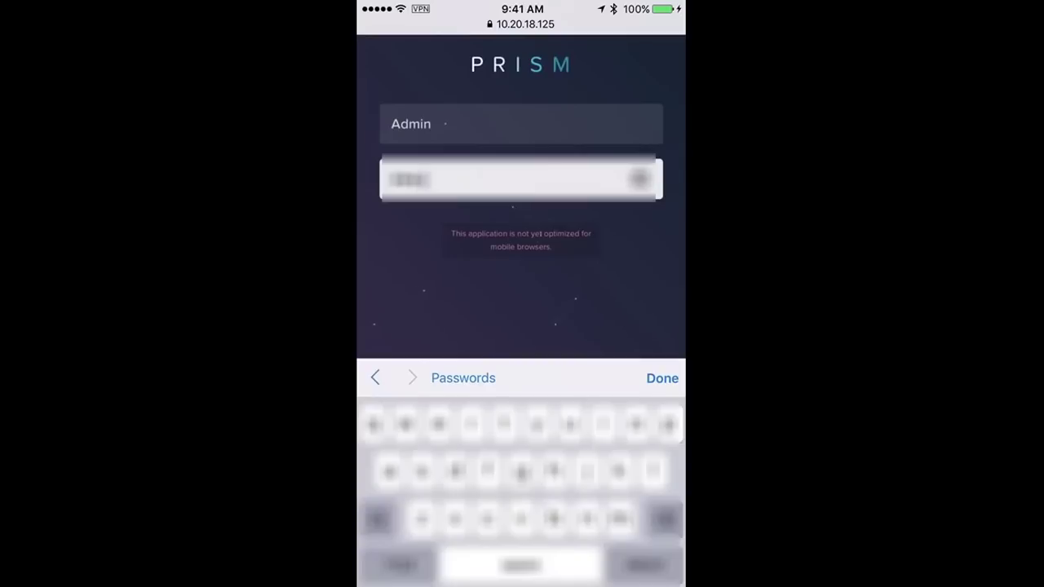
{"action": "left_click", "coordinate": [399, 564]}
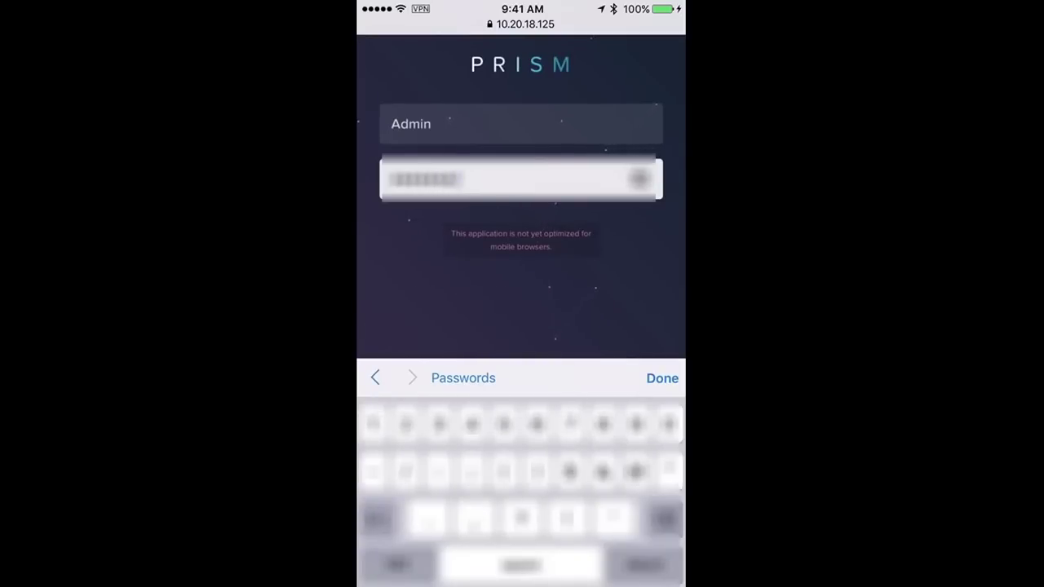
{"action": "left_click", "coordinate": [400, 564]}
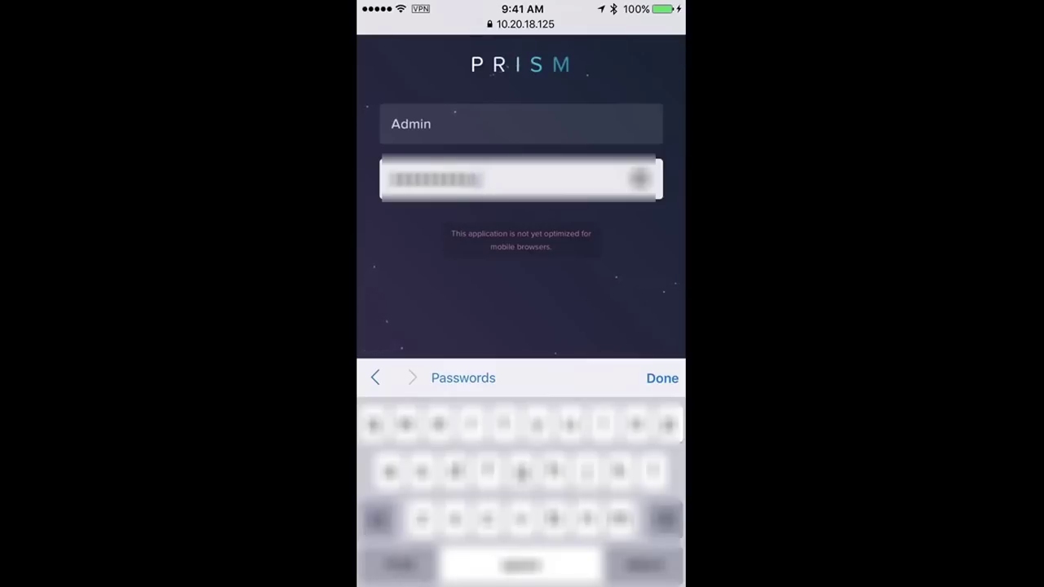
{"action": "key", "text": "Return"}
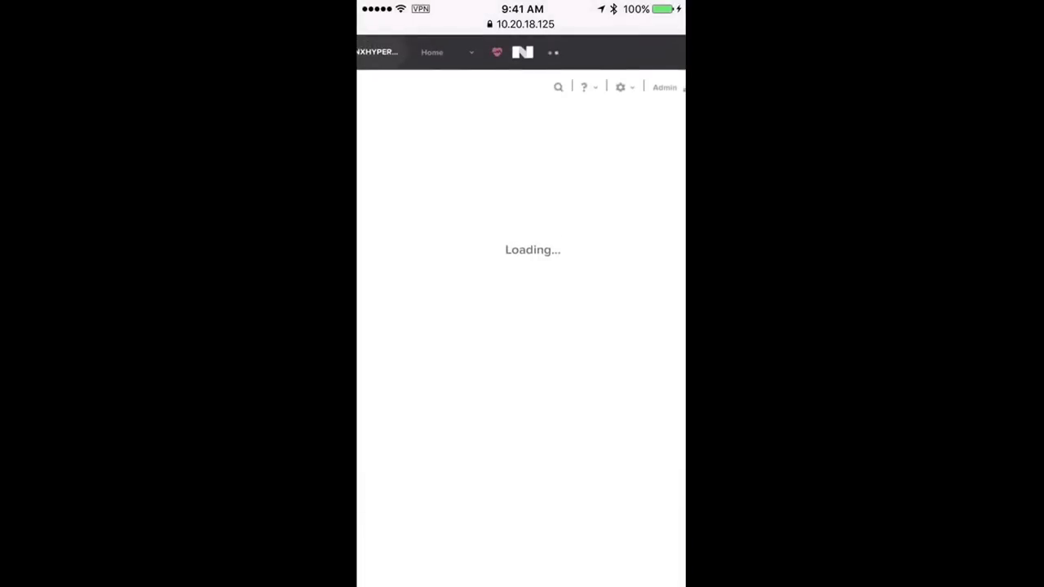
Check the Home dashboard's controller latency at 9:07 AM and IO bandwidth at 6:17 AM.
{"action": "scroll", "coordinate": [522, 244], "scroll_direction": "down", "scroll_amount": 3}
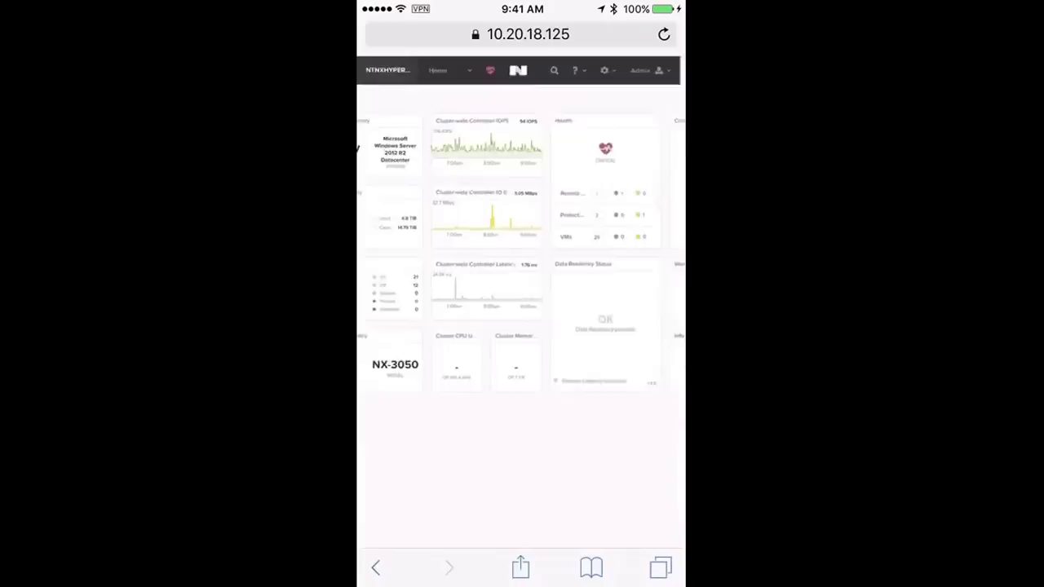
{"action": "scroll", "coordinate": [522, 245], "scroll_direction": "right", "scroll_amount": 1}
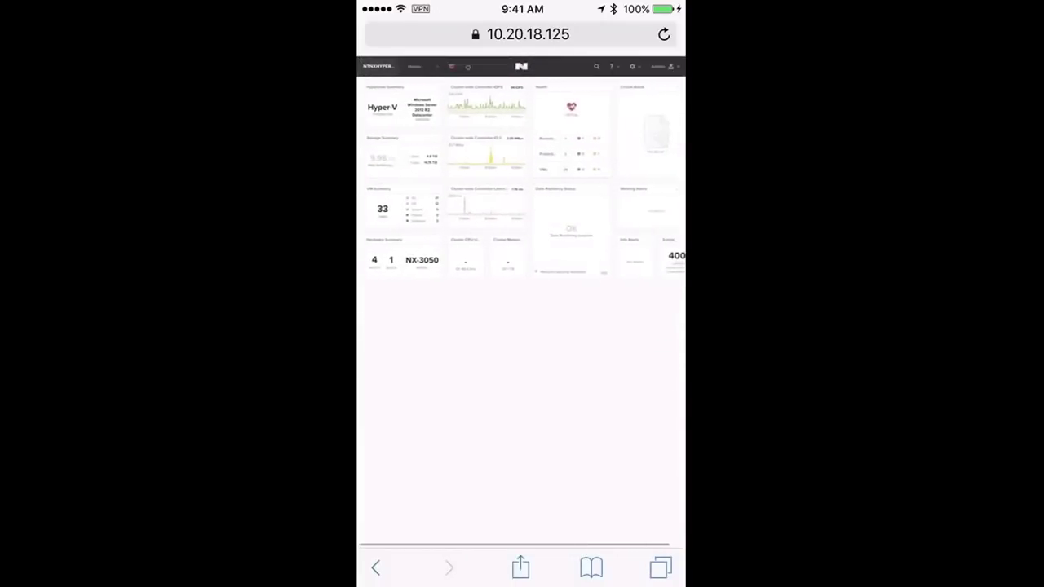
{"action": "scroll", "coordinate": [554, 228], "scroll_direction": "up", "scroll_amount": 3}
{"action": "scroll", "coordinate": [522, 294], "scroll_direction": "left", "scroll_amount": 3}
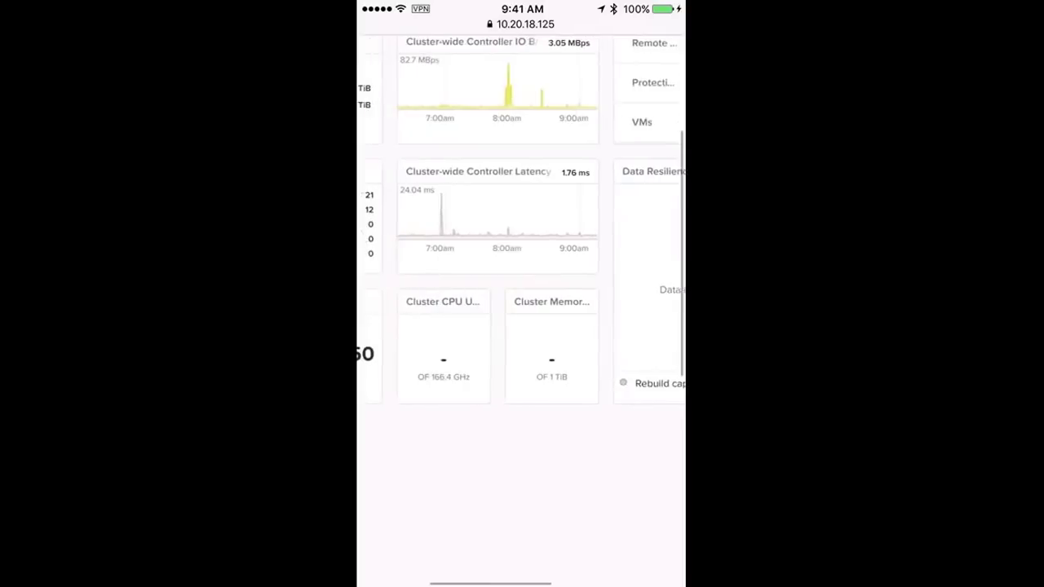
{"action": "left_click", "coordinate": [588, 235]}
{"action": "scroll", "coordinate": [521, 293], "scroll_direction": "up", "scroll_amount": 5}
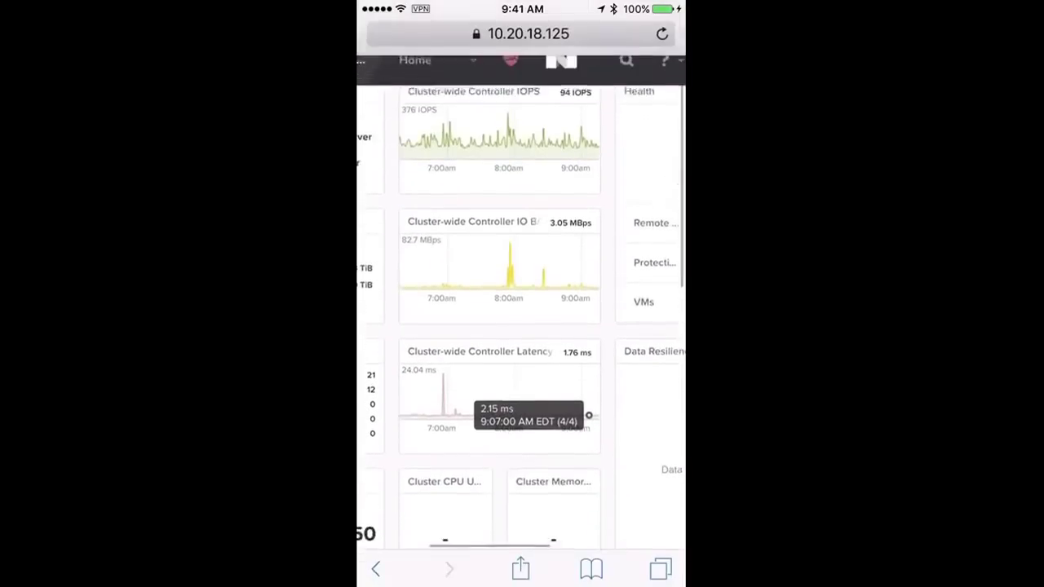
{"action": "scroll", "coordinate": [521, 294], "scroll_direction": "left", "scroll_amount": 3}
{"action": "scroll", "coordinate": [522, 326], "scroll_direction": "left", "scroll_amount": 1}
{"action": "left_click", "coordinate": [592, 327]}
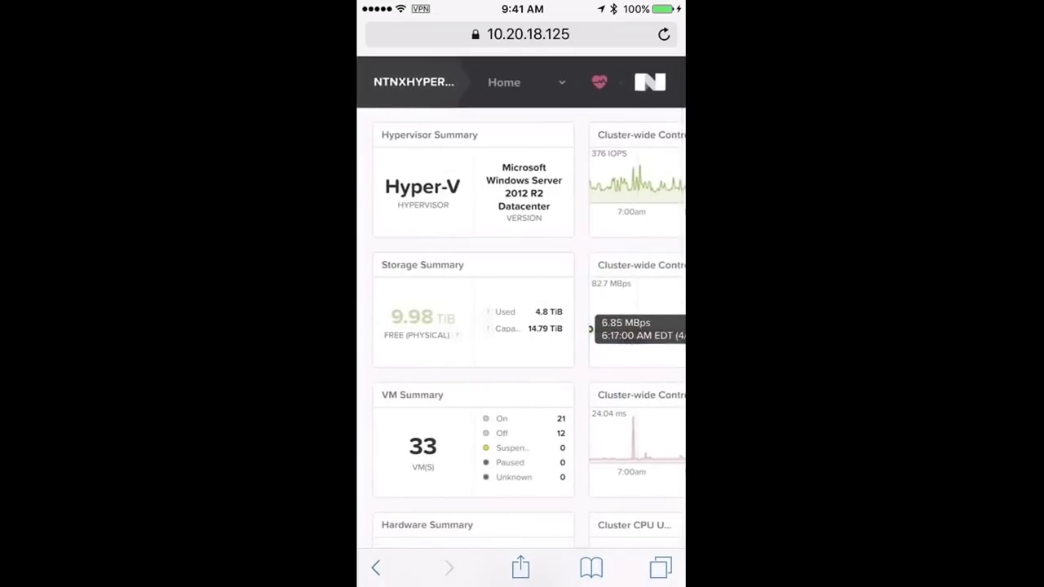
{"action": "scroll", "coordinate": [522, 326], "scroll_direction": "right", "scroll_amount": 10}
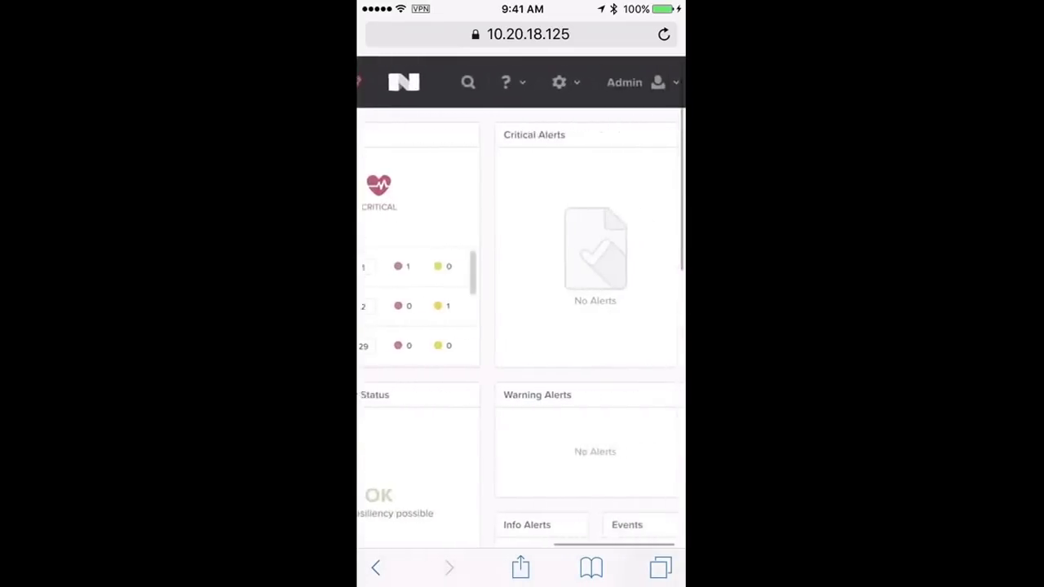
{"action": "scroll", "coordinate": [522, 326], "scroll_direction": "left", "scroll_amount": 10}
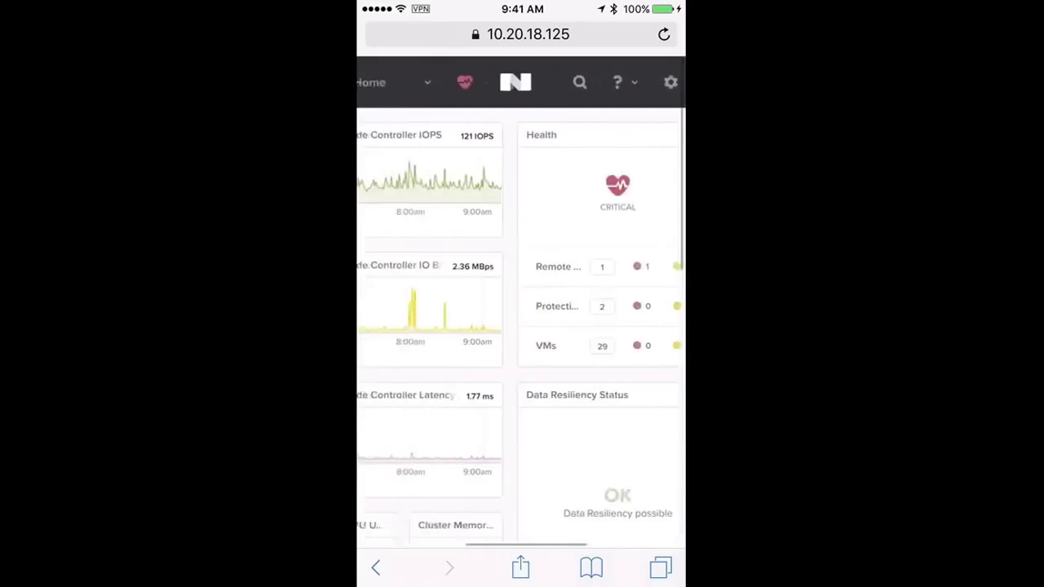
{"action": "left_click", "coordinate": [504, 82]}
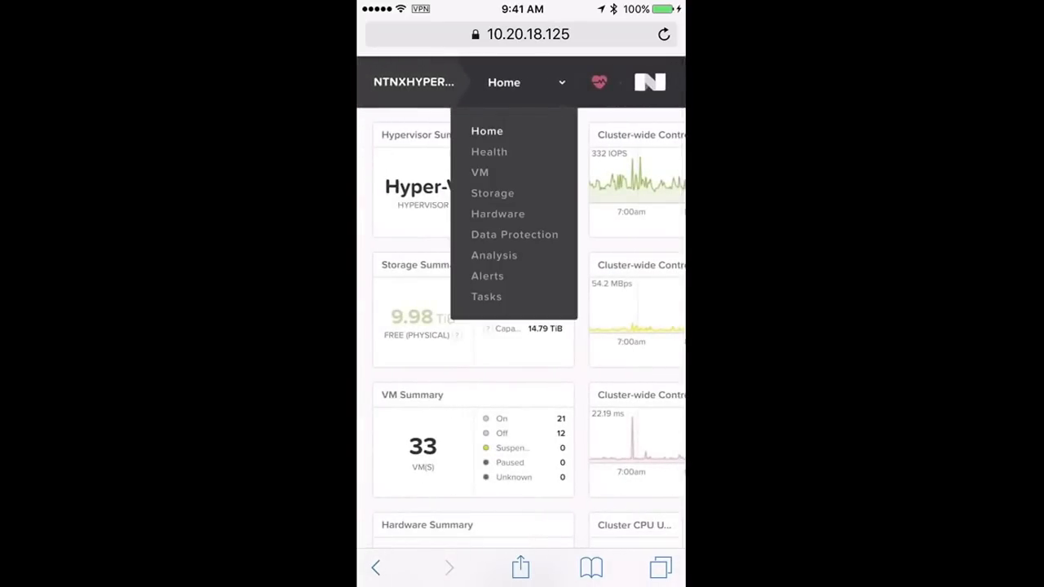
Visit the VM page, then browse the Data Protection page.
{"action": "left_click", "coordinate": [480, 172]}
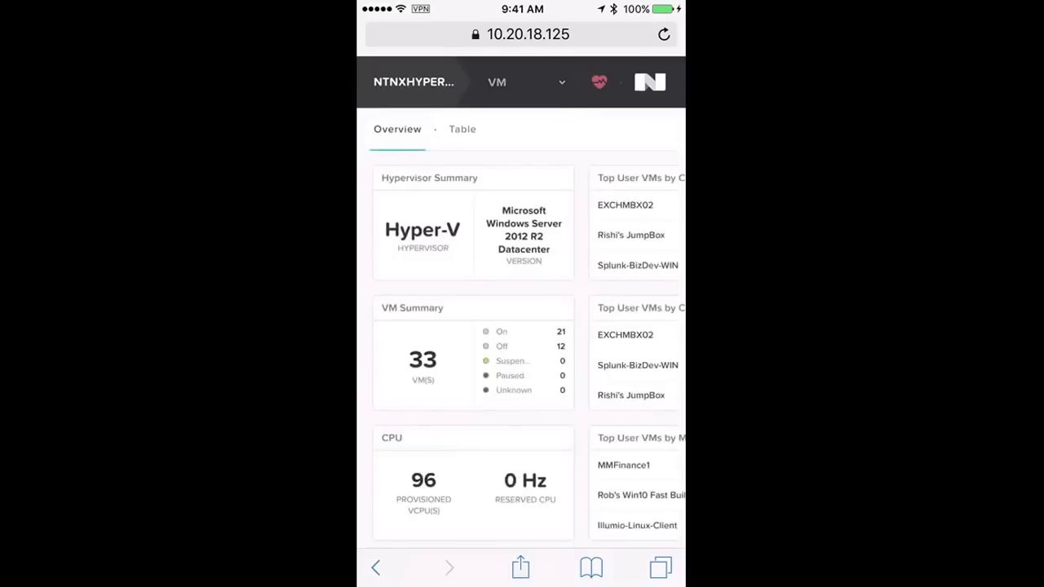
{"action": "left_click", "coordinate": [504, 82]}
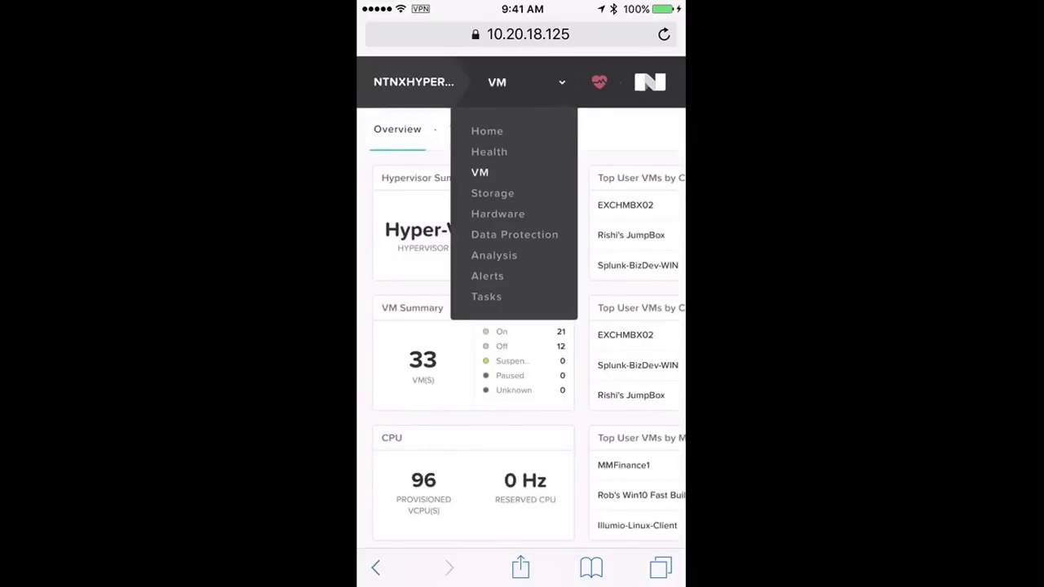
{"action": "left_click", "coordinate": [515, 234]}
{"action": "scroll", "coordinate": [520, 326], "scroll_direction": "right", "scroll_amount": 5}
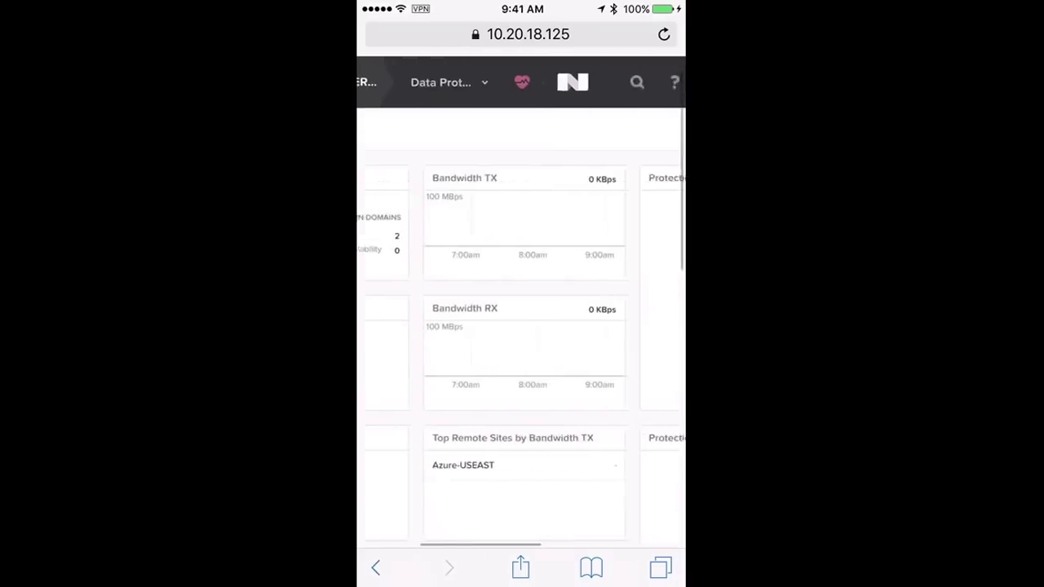
{"action": "scroll", "coordinate": [520, 326], "scroll_direction": "right", "scroll_amount": 3}
{"action": "scroll", "coordinate": [521, 326], "scroll_direction": "left", "scroll_amount": 5}
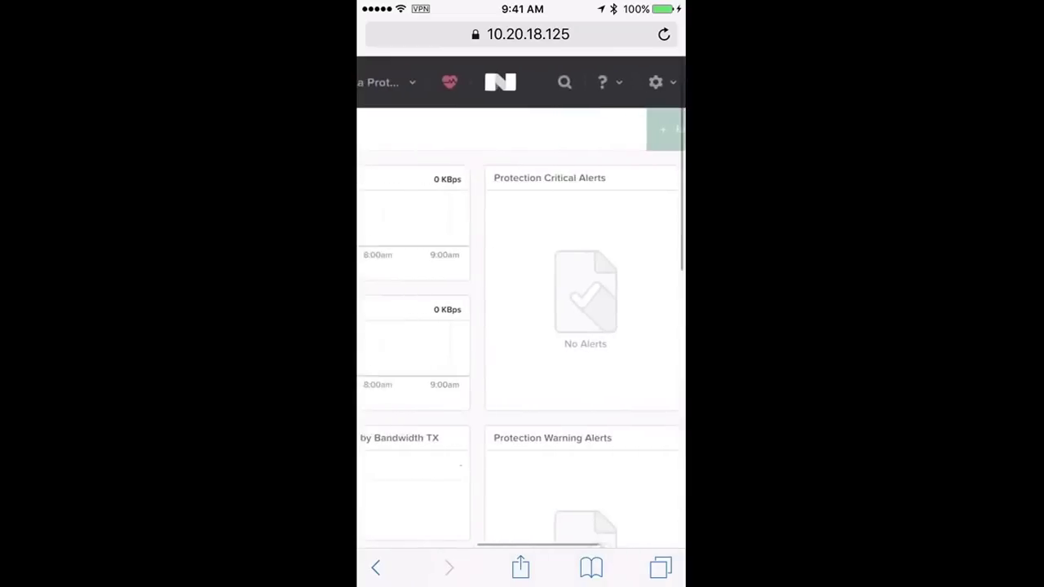
{"action": "scroll", "coordinate": [520, 326], "scroll_direction": "down", "scroll_amount": 5}
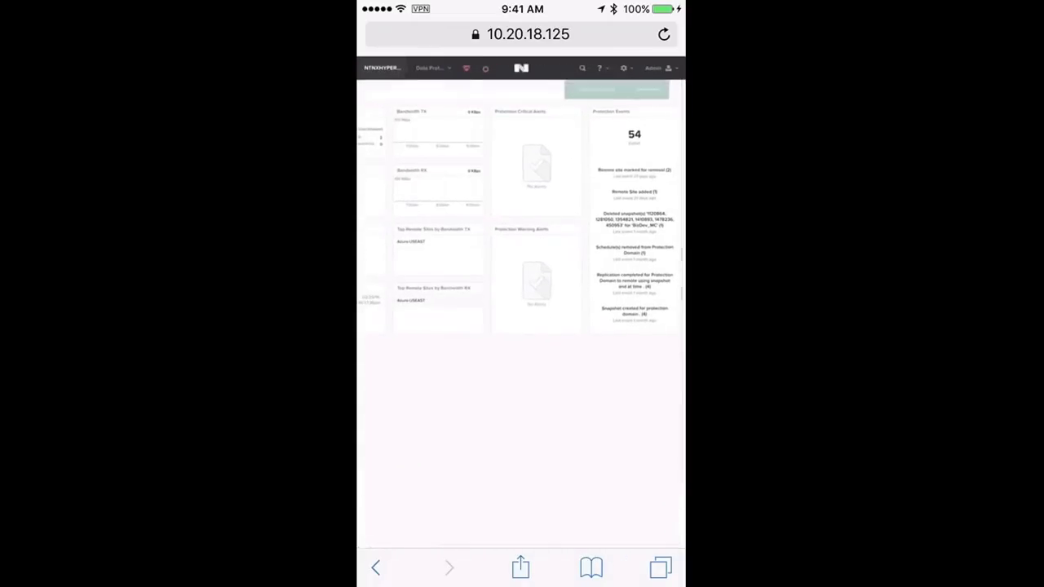
View and close the cluster details, then return to the iPhone home screen.
{"action": "left_click", "coordinate": [430, 68]}
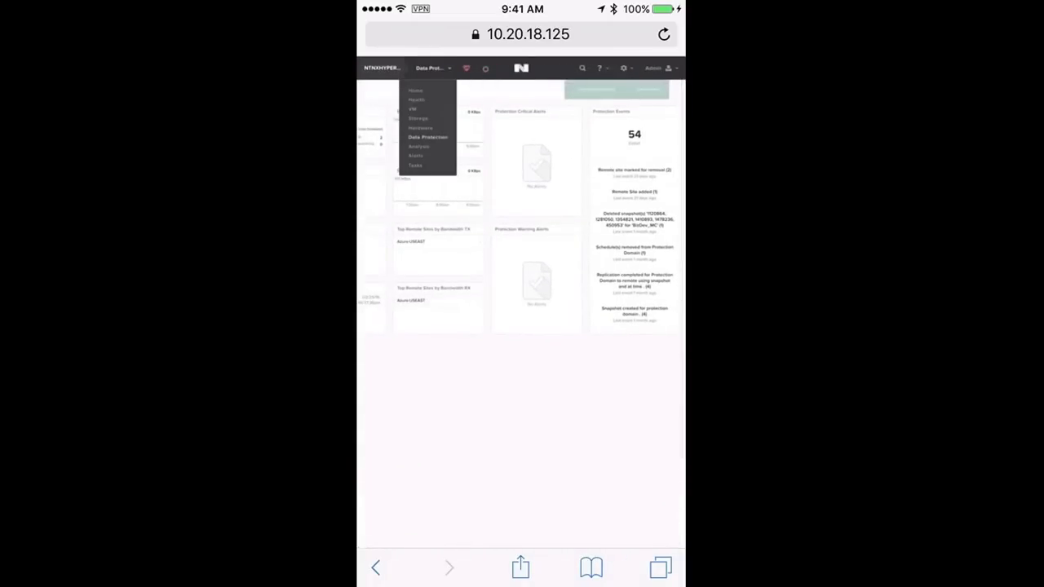
{"action": "left_click", "coordinate": [380, 67]}
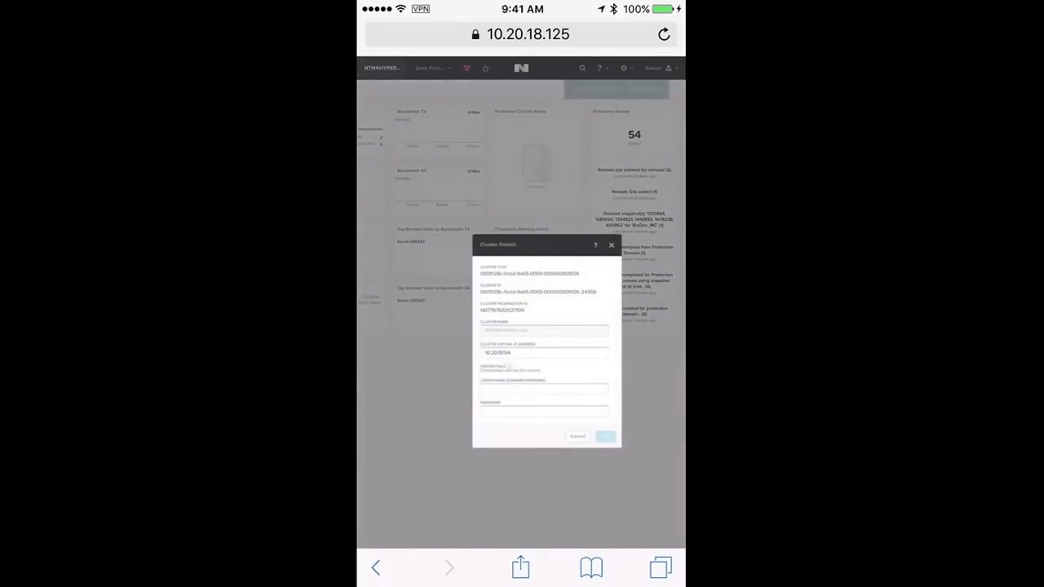
{"action": "scroll", "coordinate": [546, 342], "scroll_direction": "up", "scroll_amount": 5}
{"action": "scroll", "coordinate": [520, 326], "scroll_direction": "right", "scroll_amount": 3}
{"action": "left_click", "coordinate": [654, 234]}
{"action": "scroll", "coordinate": [522, 204], "scroll_direction": "down", "scroll_amount": 5}
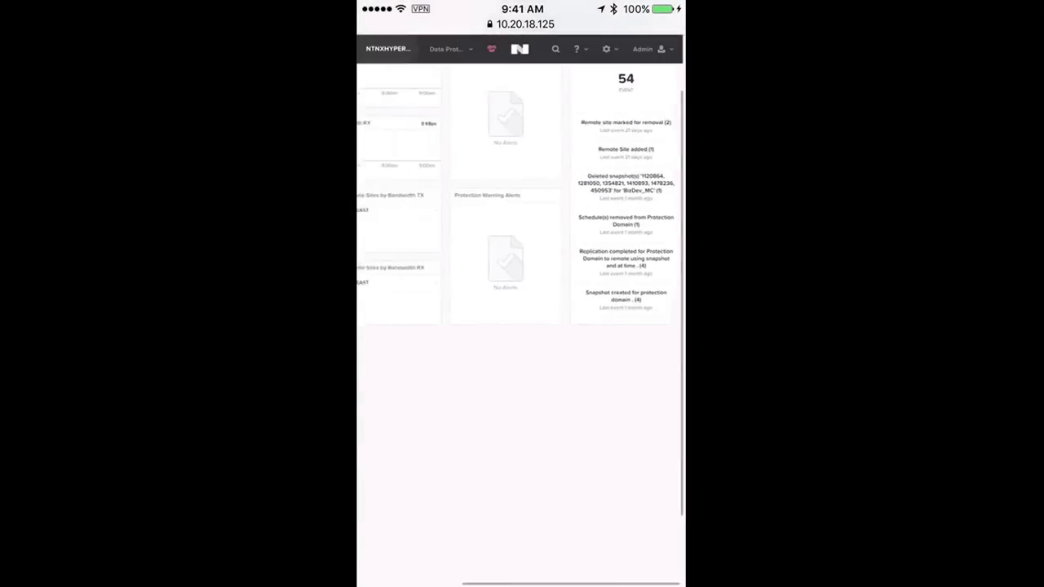
{"action": "key", "text": "super"}
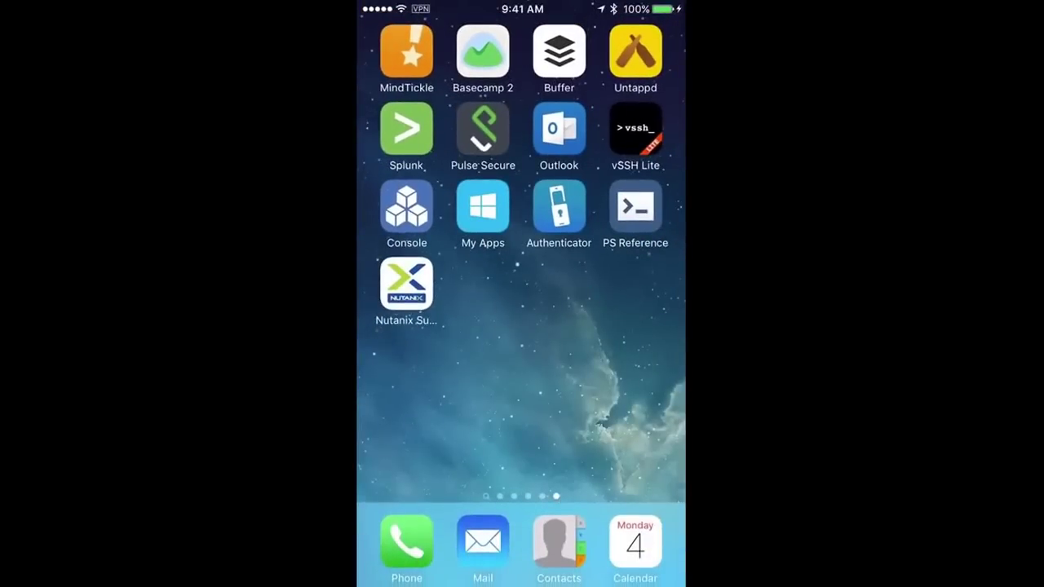
Launch Splunk Mobile and open Nutanix Prism System Overview from Favorites, showing Hyper-V and 92 IOPs.
{"action": "left_click", "coordinate": [406, 128]}
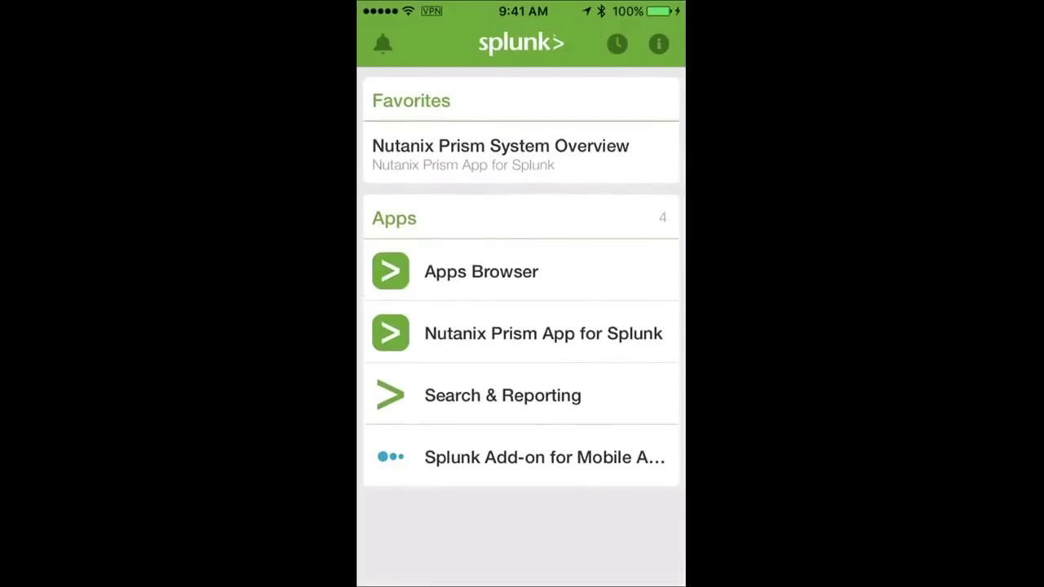
{"action": "left_click", "coordinate": [499, 153]}
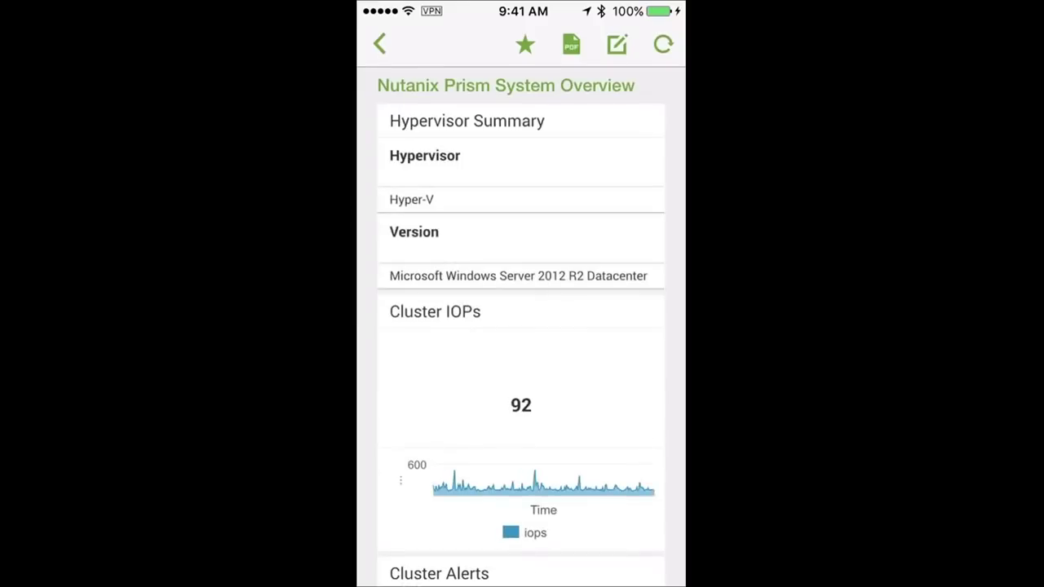
Scroll through the System Overview panels down to Data Resiliency.
{"action": "scroll", "coordinate": [522, 326], "scroll_direction": "down", "scroll_amount": 2}
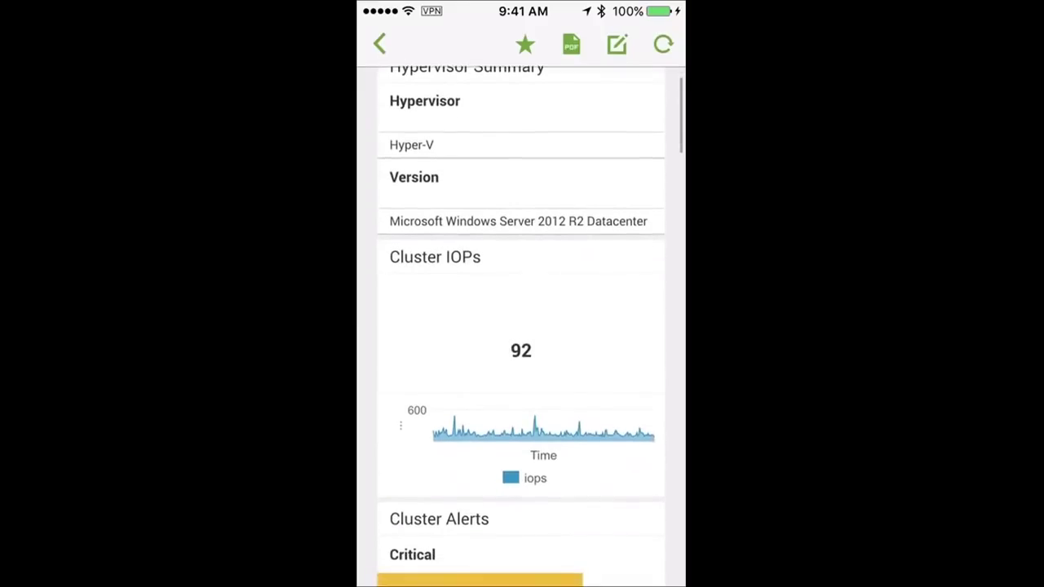
{"action": "scroll", "coordinate": [522, 326], "scroll_direction": "down", "scroll_amount": 3}
{"action": "scroll", "coordinate": [530, 327], "scroll_direction": "down", "scroll_amount": 3}
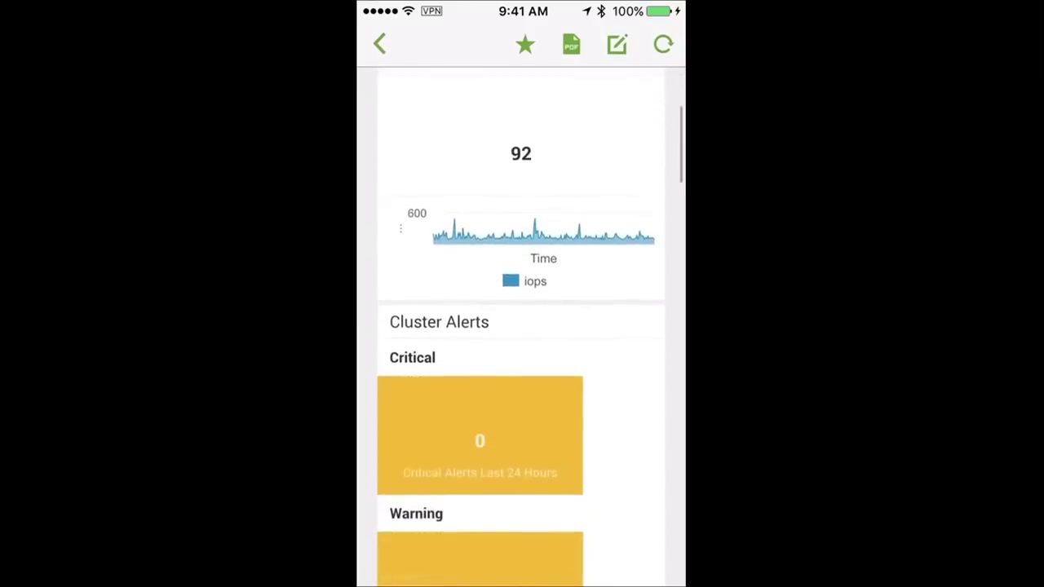
{"action": "scroll", "coordinate": [522, 326], "scroll_direction": "down", "scroll_amount": 6}
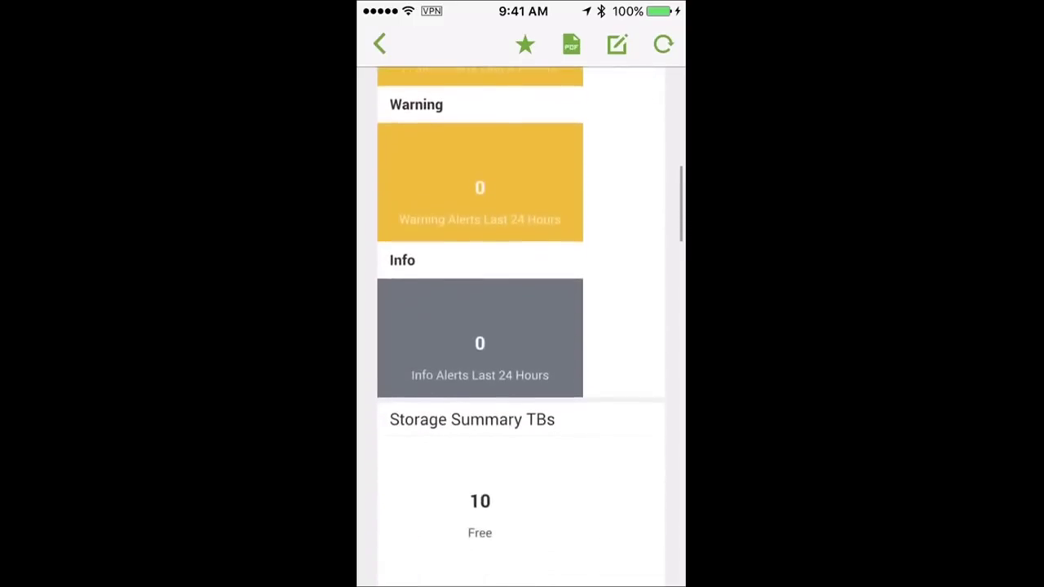
{"action": "scroll", "coordinate": [522, 326], "scroll_direction": "down", "scroll_amount": 3}
{"action": "scroll", "coordinate": [522, 326], "scroll_direction": "down", "scroll_amount": 3}
{"action": "scroll", "coordinate": [522, 327], "scroll_direction": "down", "scroll_amount": 5}
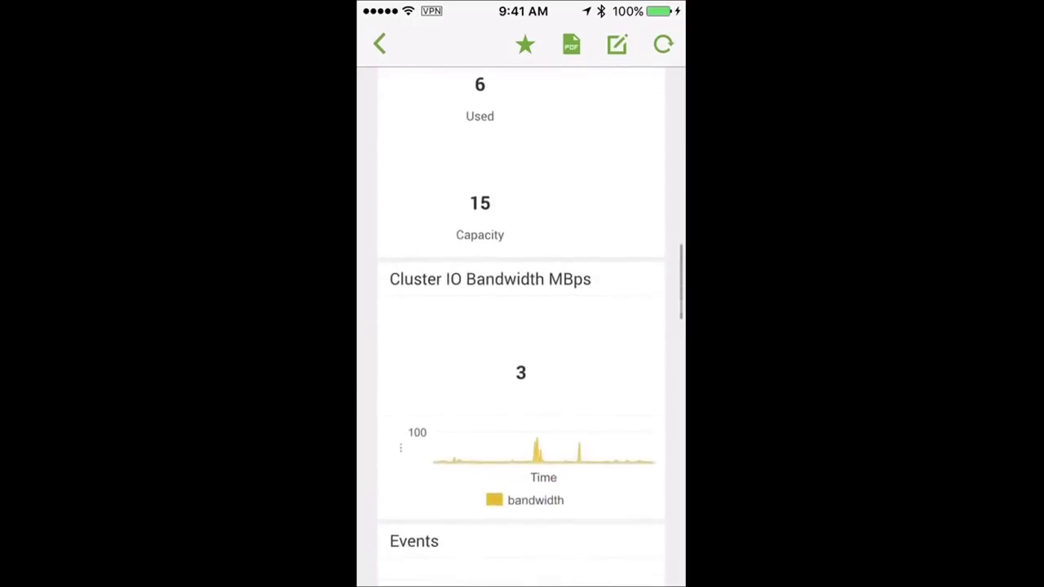
{"action": "scroll", "coordinate": [522, 326], "scroll_direction": "down", "scroll_amount": 6}
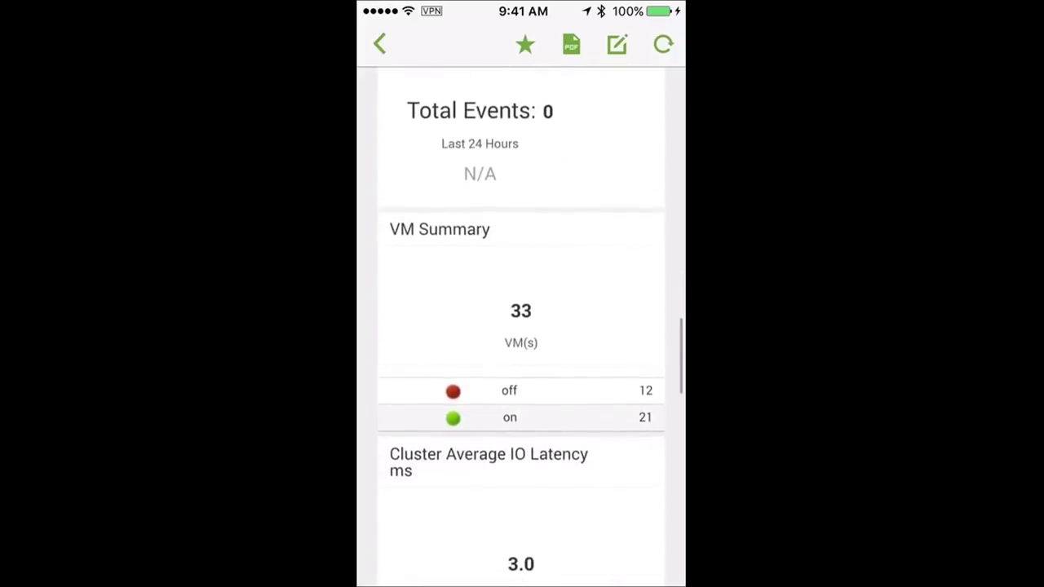
{"action": "scroll", "coordinate": [522, 327], "scroll_direction": "down", "scroll_amount": 6}
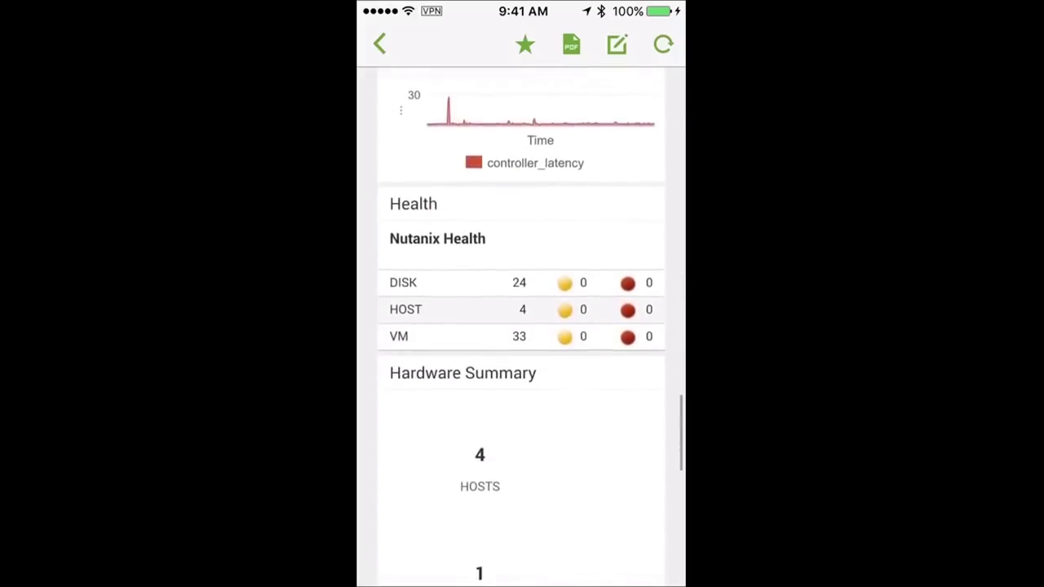
{"action": "scroll", "coordinate": [522, 326], "scroll_direction": "down", "scroll_amount": 2}
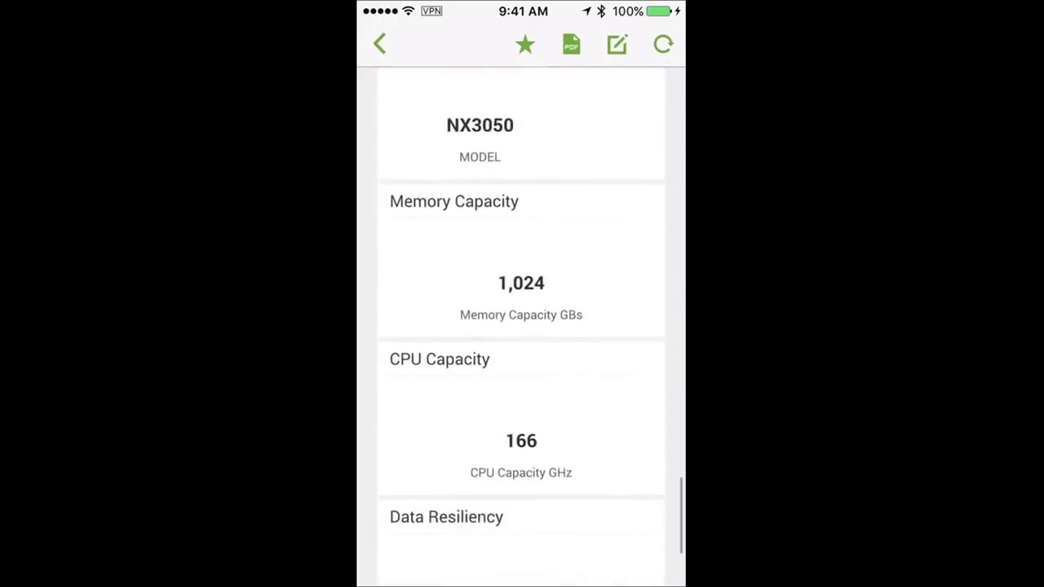
{"action": "scroll", "coordinate": [522, 326], "scroll_direction": "down", "scroll_amount": 3}
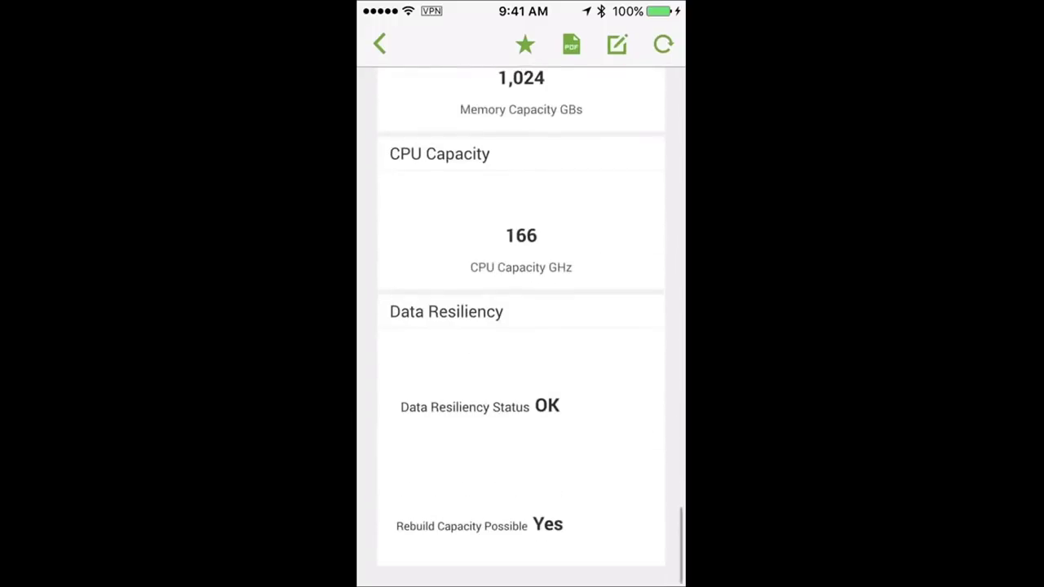
Scroll back up, then reopen the dashboard from the Splunk home screen so it reloads.
{"action": "scroll", "coordinate": [522, 327], "scroll_direction": "up", "scroll_amount": 10}
{"action": "scroll", "coordinate": [522, 326], "scroll_direction": "up", "scroll_amount": 12}
{"action": "scroll", "coordinate": [522, 326], "scroll_direction": "up", "scroll_amount": 10}
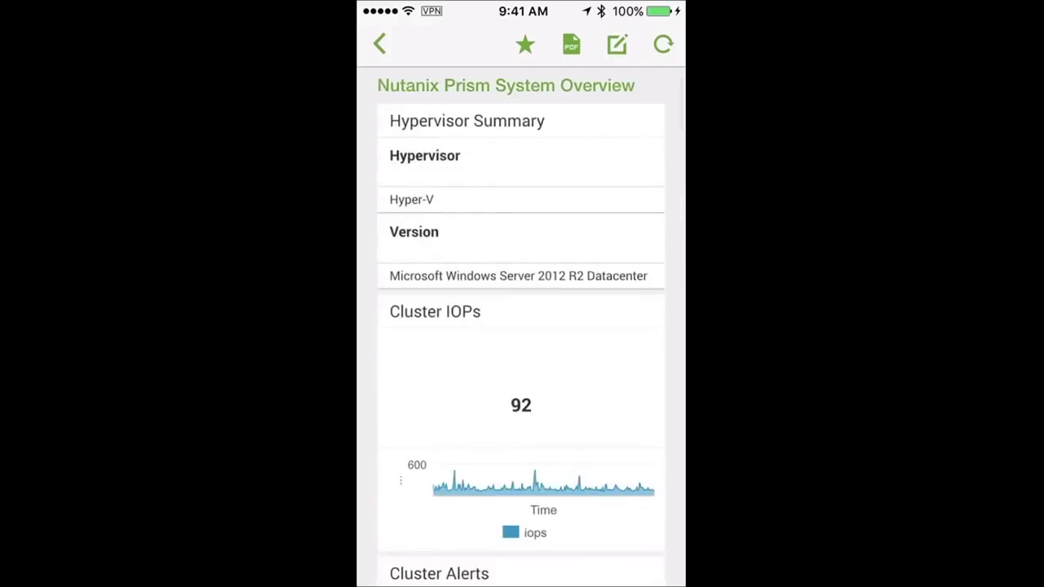
{"action": "left_click", "coordinate": [379, 44]}
{"action": "left_click", "coordinate": [499, 153]}
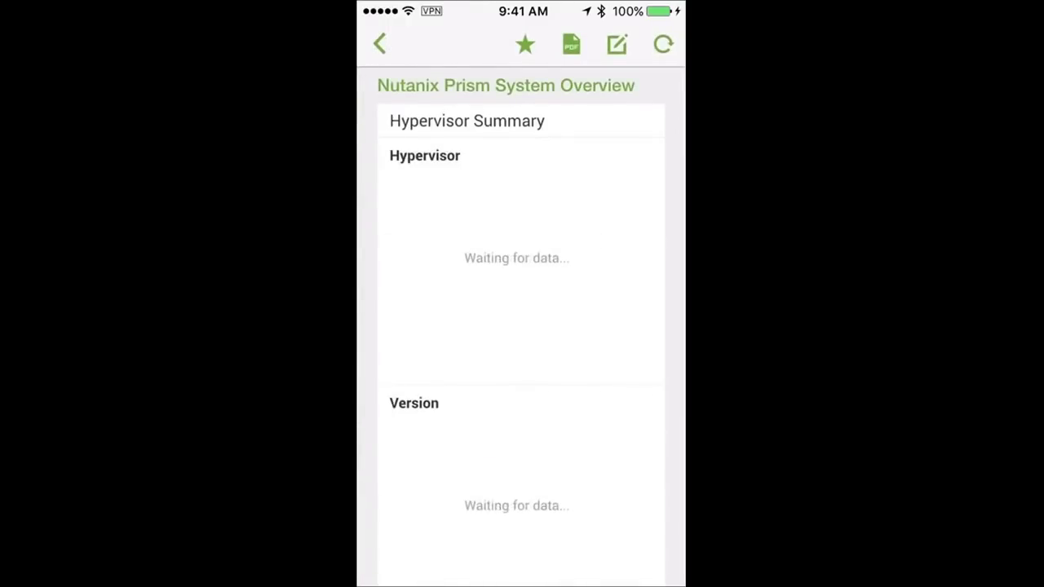
{"action": "left_click", "coordinate": [617, 44]}
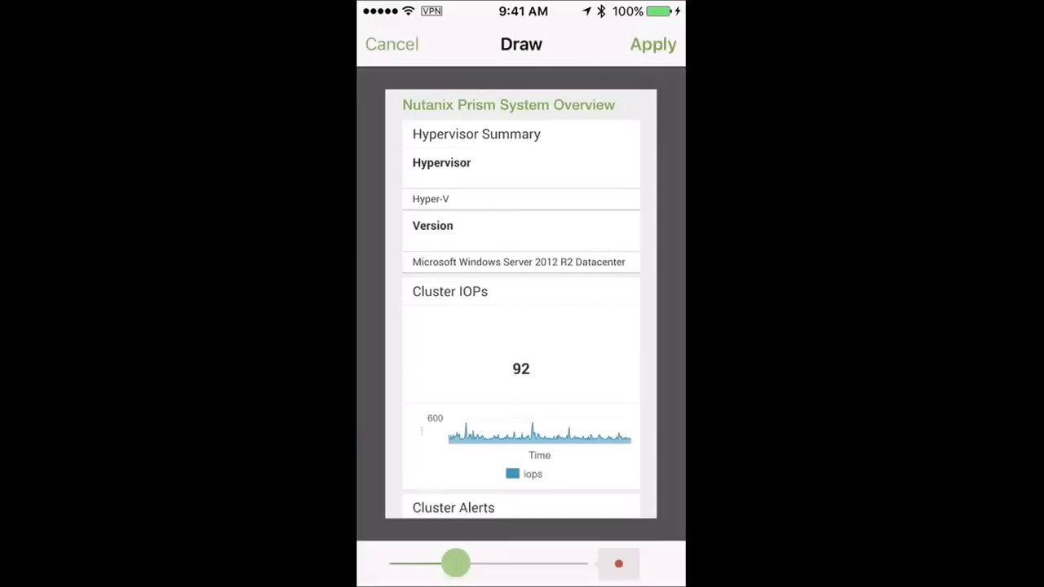
{"action": "mouse_move", "coordinate": [526, 266]}
{"action": "left_mouse_down"}
{"action": "mouse_move", "coordinate": [612, 314]}
{"action": "mouse_move", "coordinate": [555, 259]}
{"action": "left_mouse_up"}
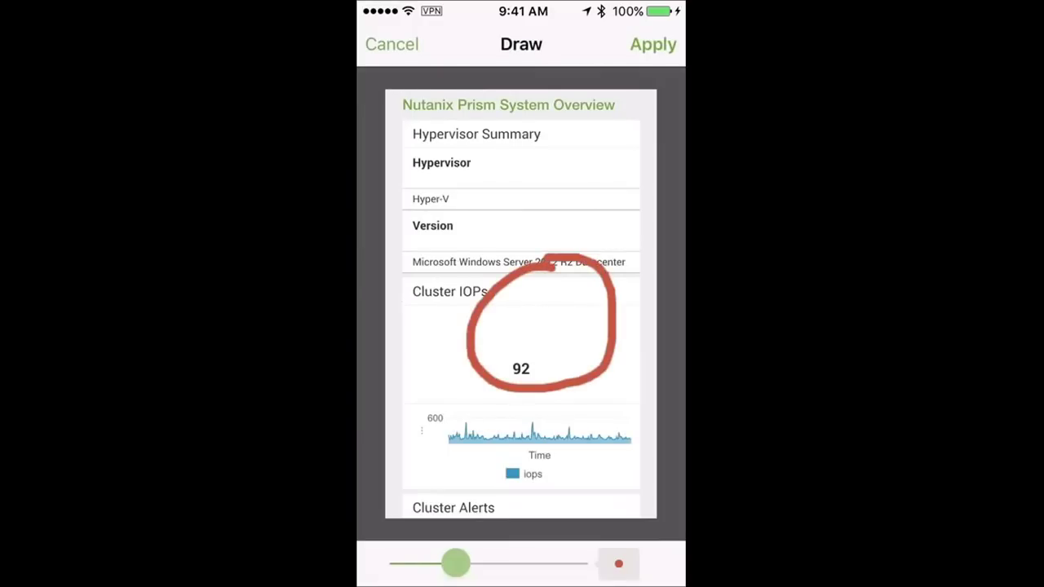
{"action": "left_click", "coordinate": [652, 44]}
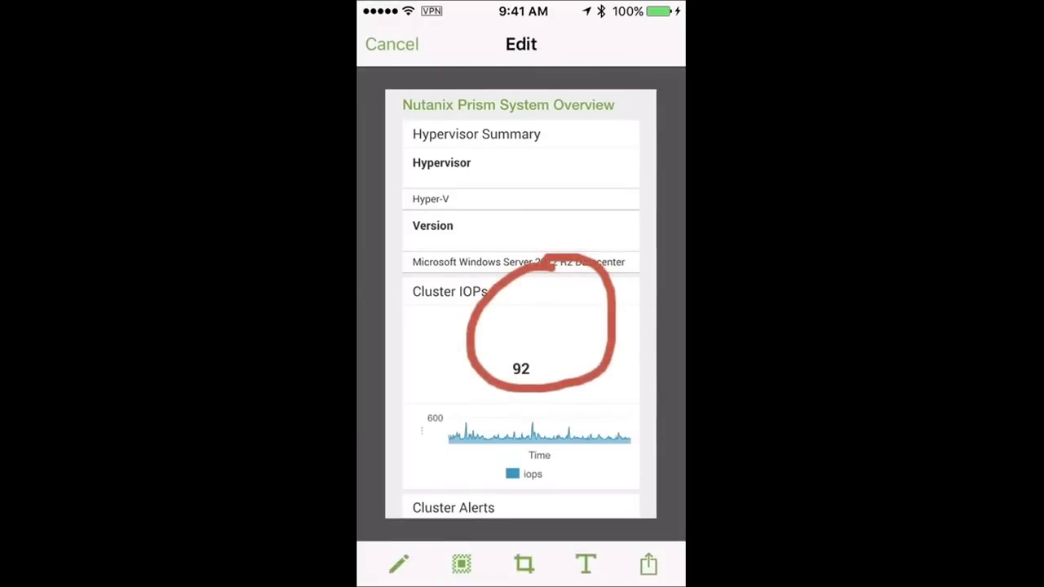
{"action": "left_click", "coordinate": [649, 564]}
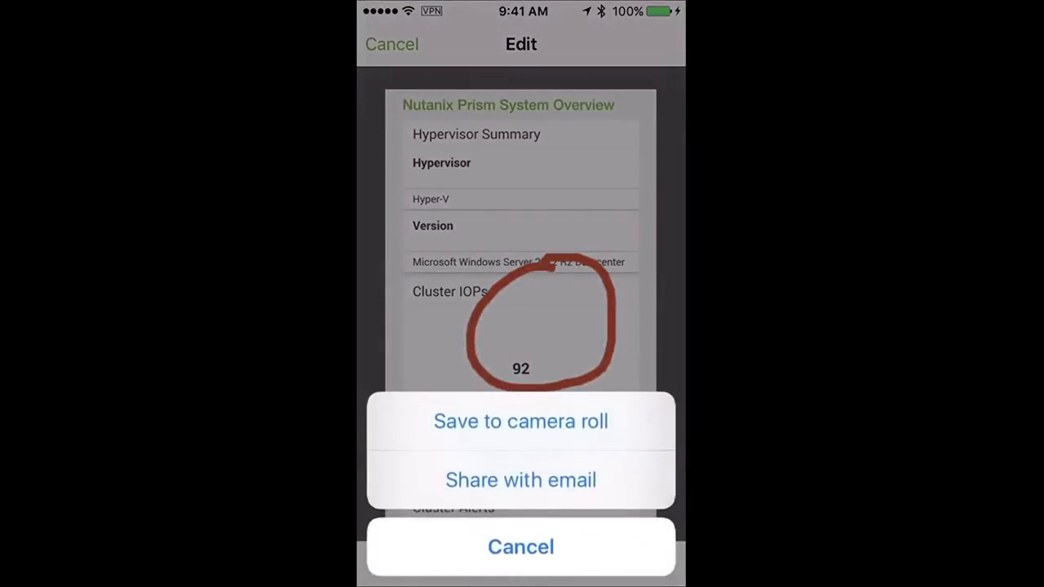
{"action": "left_click", "coordinate": [520, 547]}
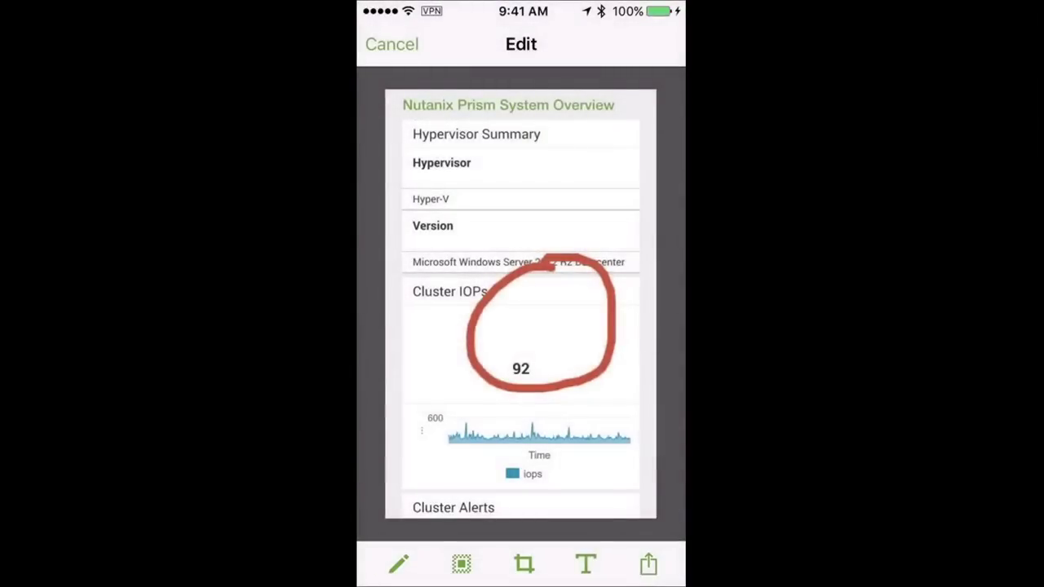
{"action": "left_click", "coordinate": [392, 44]}
{"action": "left_click", "coordinate": [589, 347]}
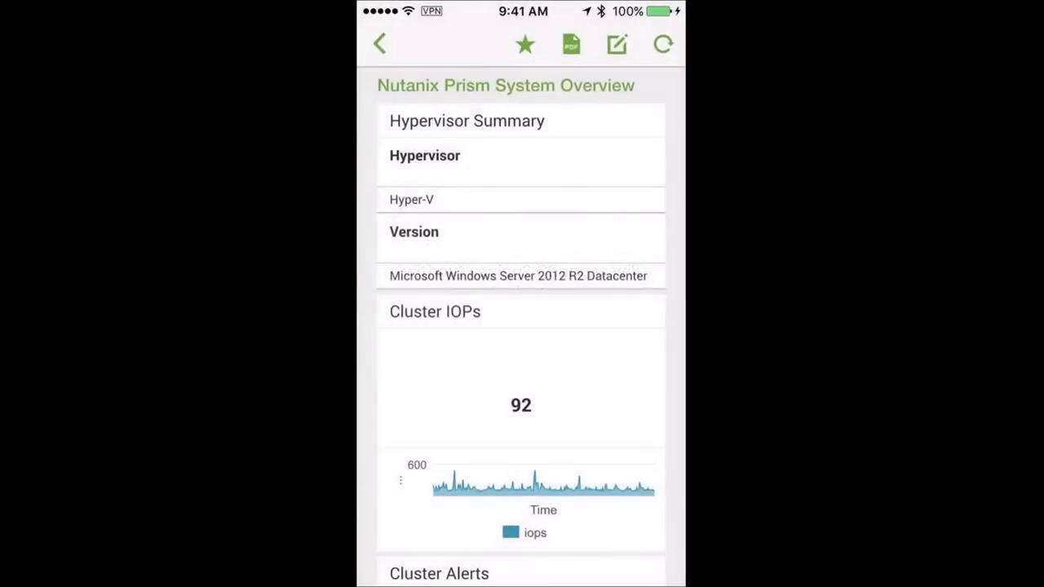
{"action": "left_click", "coordinate": [571, 44]}
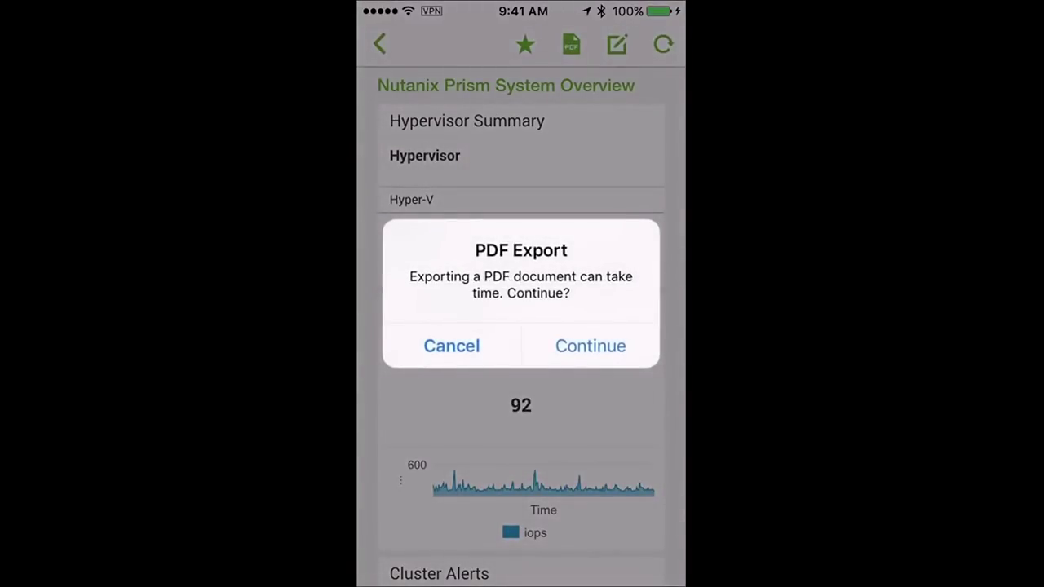
Cancel the PDF export and open Alerts from the Nutanix Prism App's All Reports list.
{"action": "left_click", "coordinate": [451, 346]}
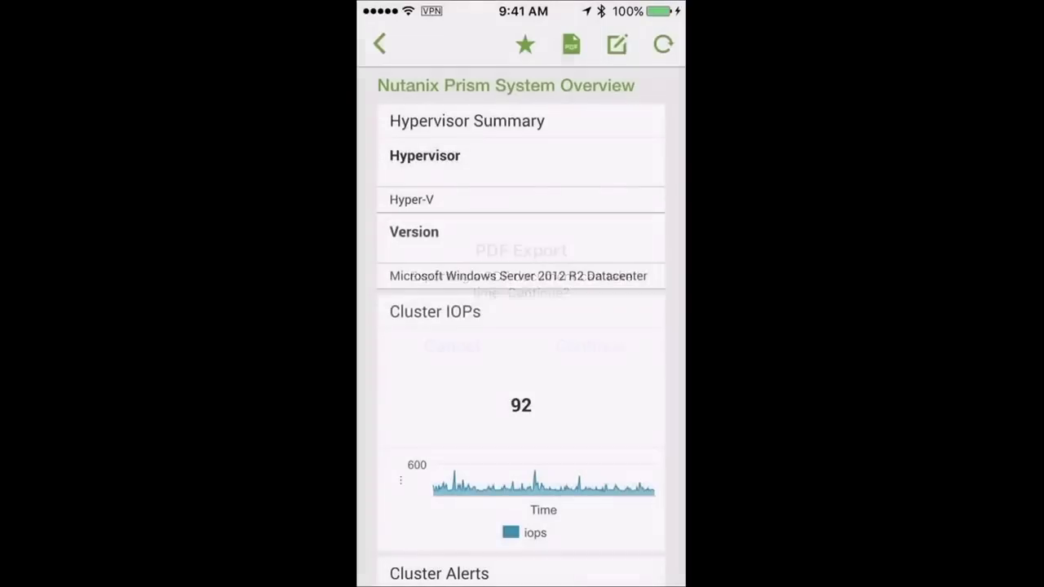
{"action": "left_click", "coordinate": [379, 44]}
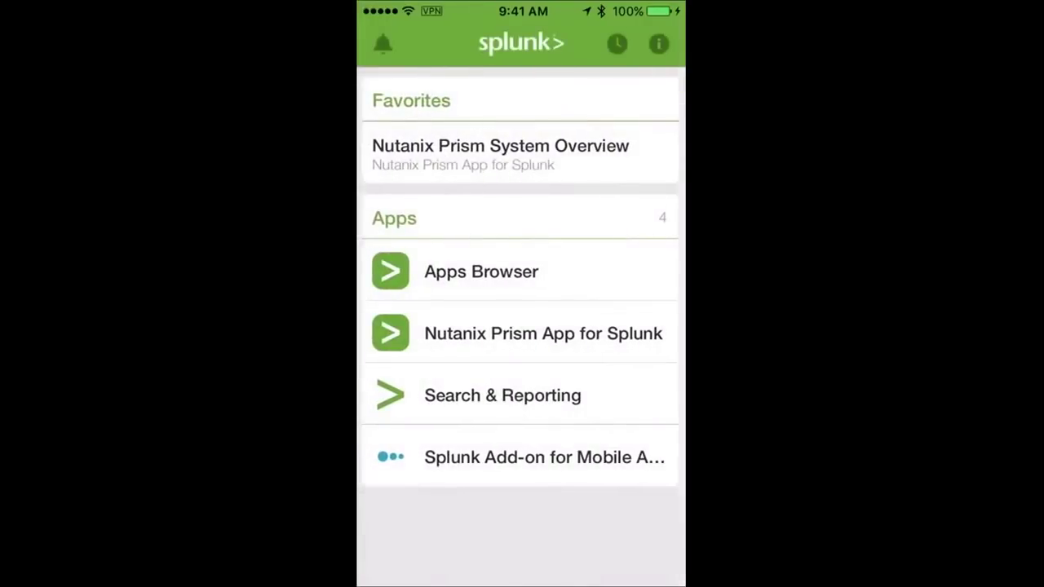
{"action": "left_click", "coordinate": [522, 333]}
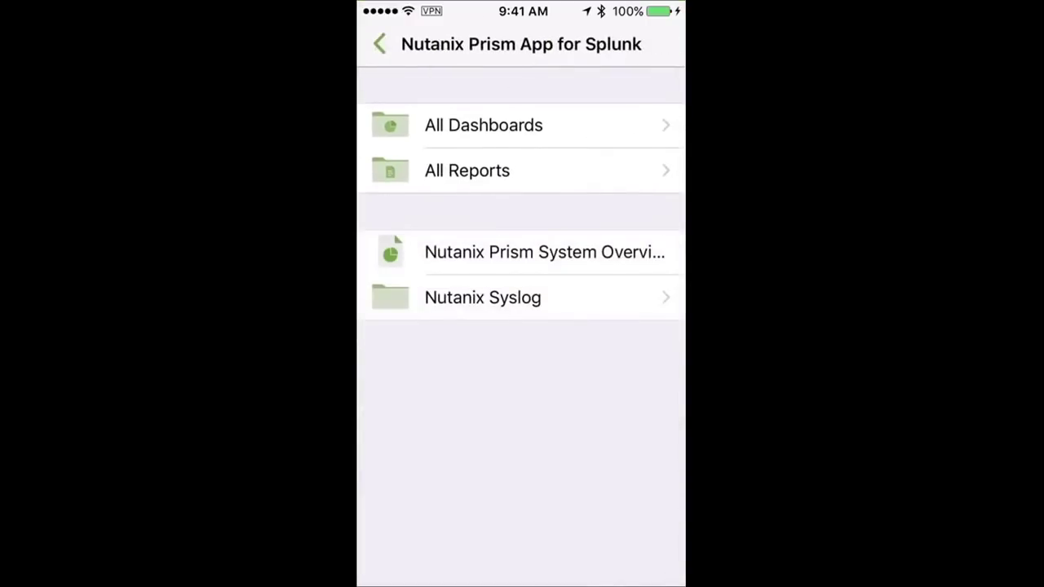
{"action": "left_click", "coordinate": [466, 171]}
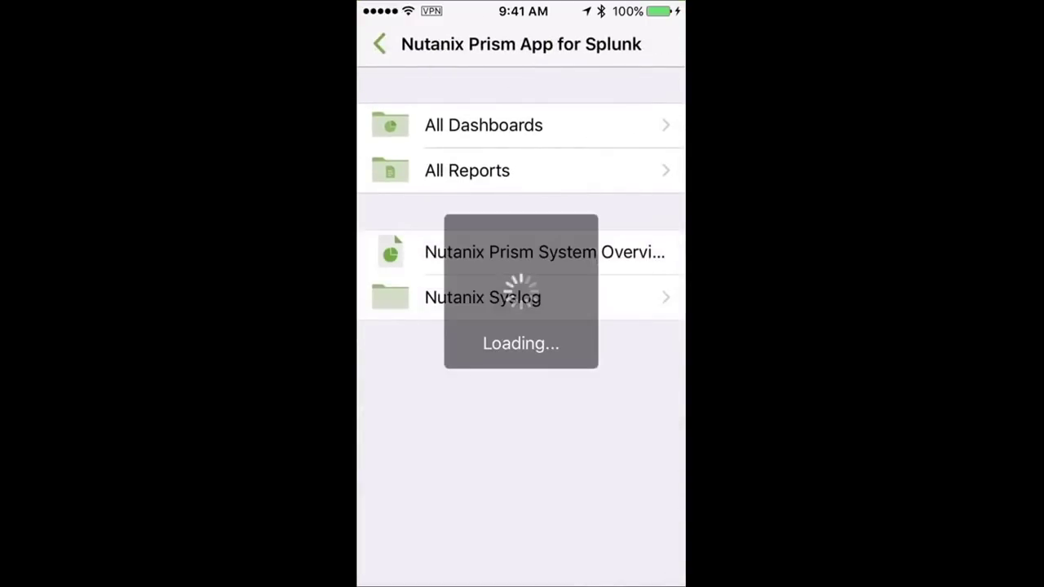
{"action": "scroll", "coordinate": [522, 326], "scroll_direction": "down", "scroll_amount": 10}
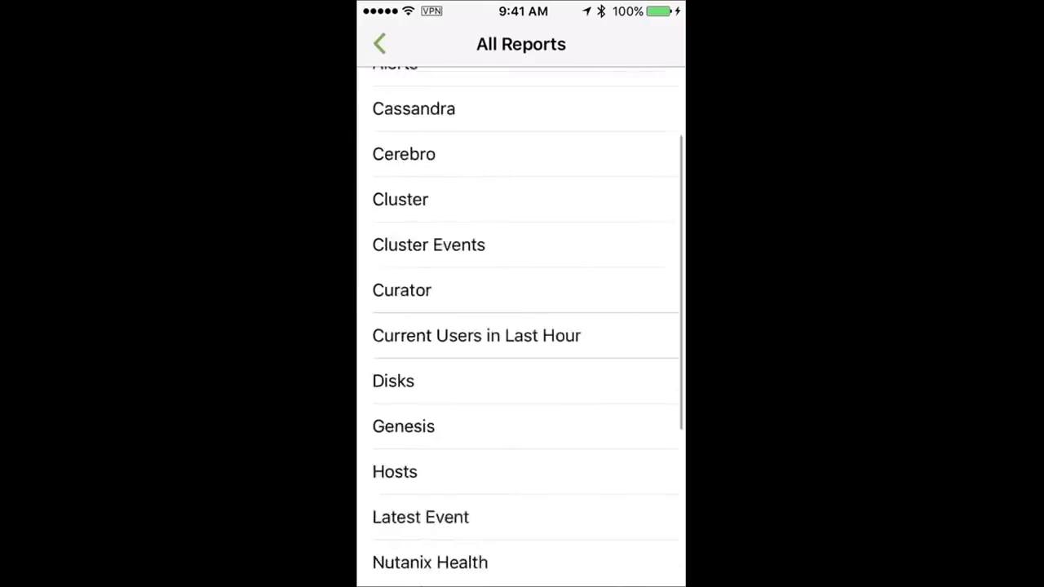
{"action": "scroll", "coordinate": [522, 326], "scroll_direction": "up", "scroll_amount": 12}
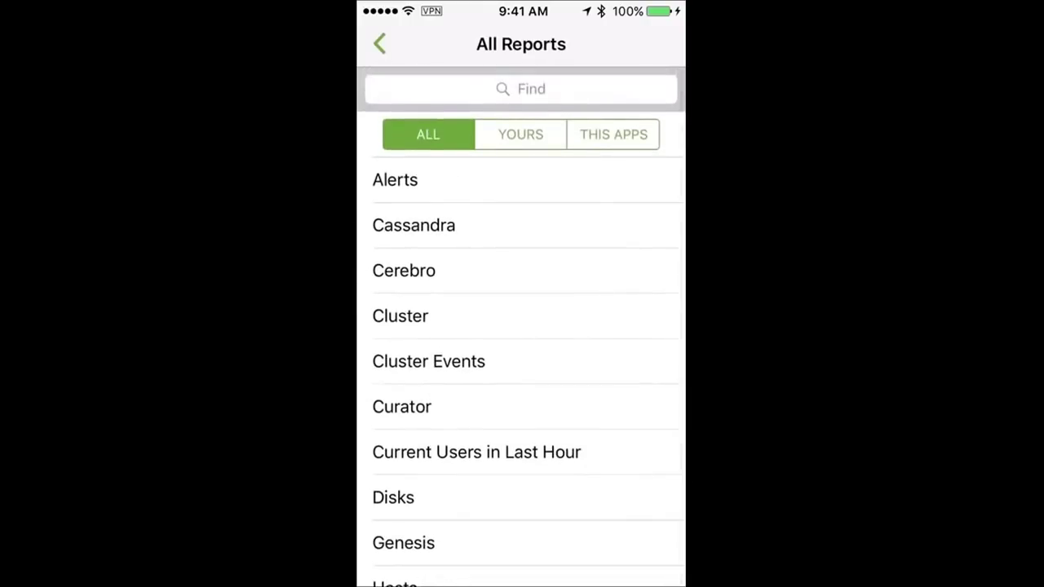
{"action": "left_click", "coordinate": [394, 180]}
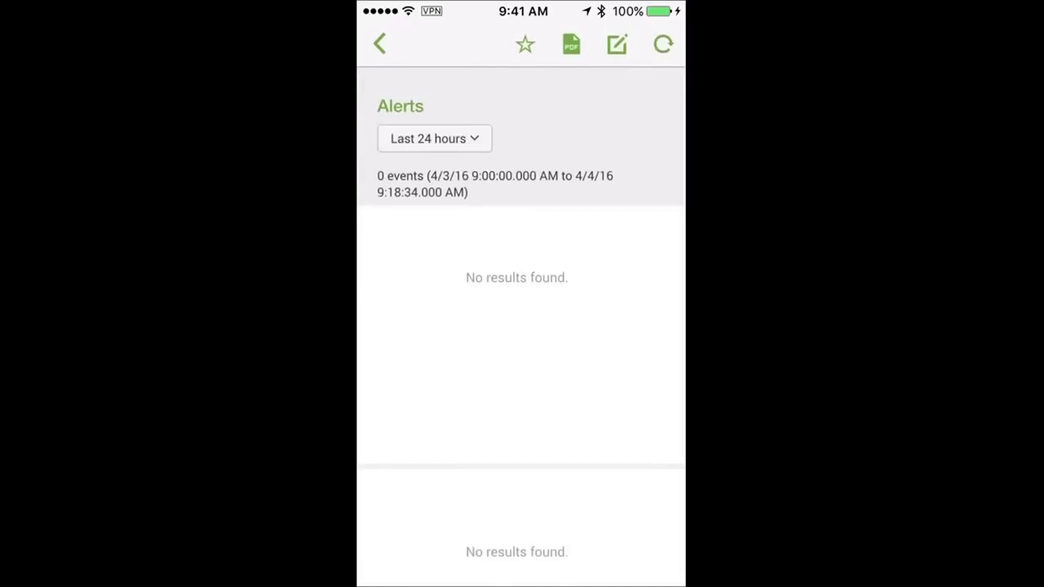
Switch from the current report to the Cassandra report and look over its events.
{"action": "left_click", "coordinate": [434, 139]}
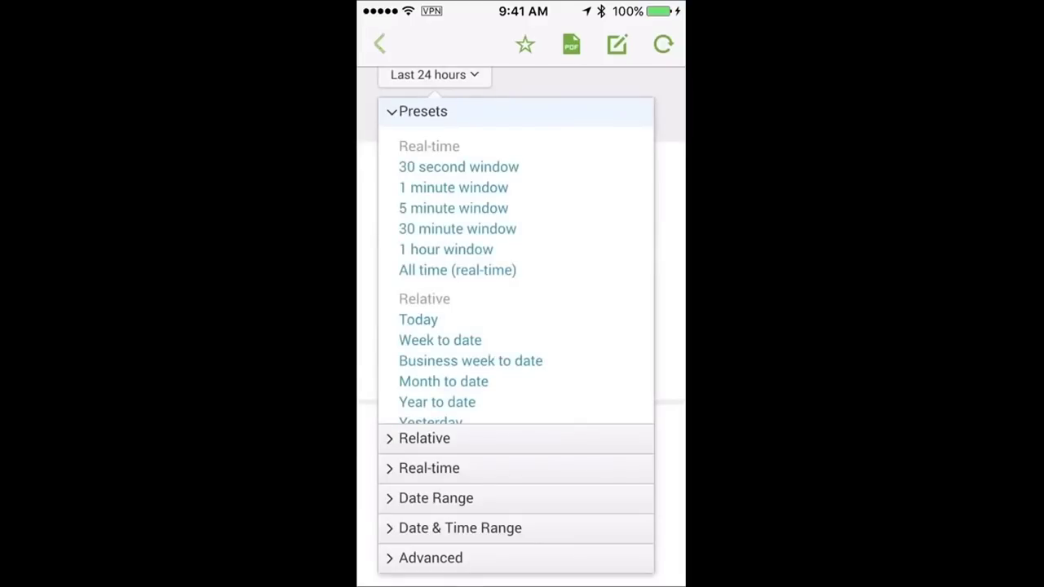
{"action": "left_click", "coordinate": [379, 44]}
{"action": "left_click", "coordinate": [413, 225]}
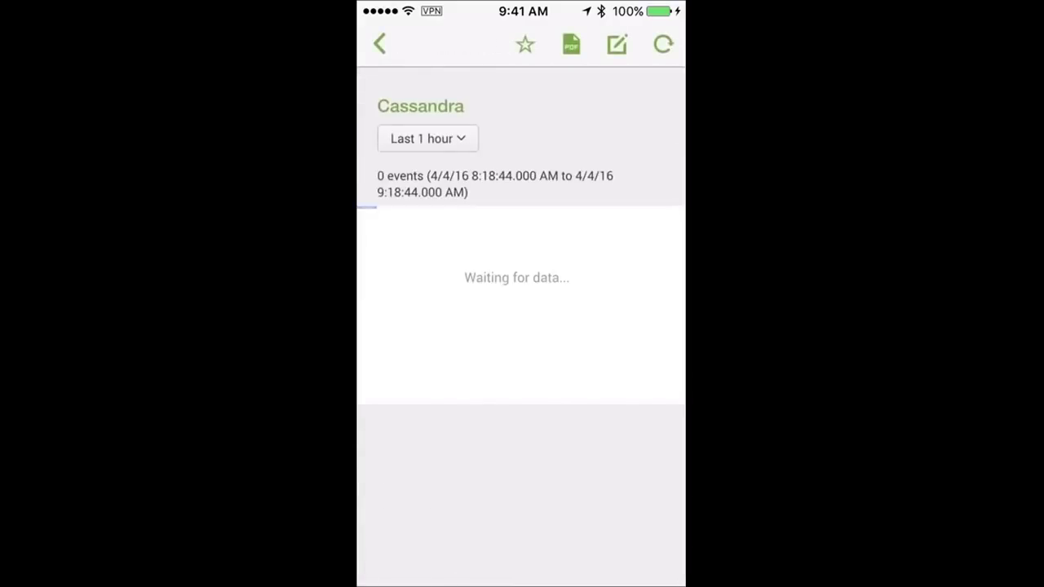
{"action": "scroll", "coordinate": [522, 326], "scroll_direction": "down", "scroll_amount": 10}
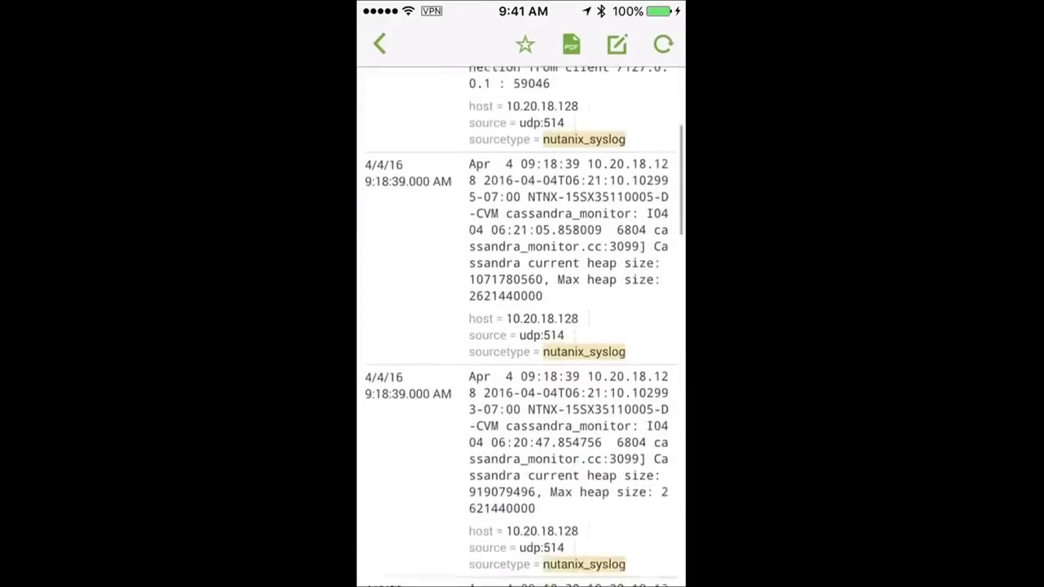
{"action": "scroll", "coordinate": [522, 326], "scroll_direction": "down", "scroll_amount": 5}
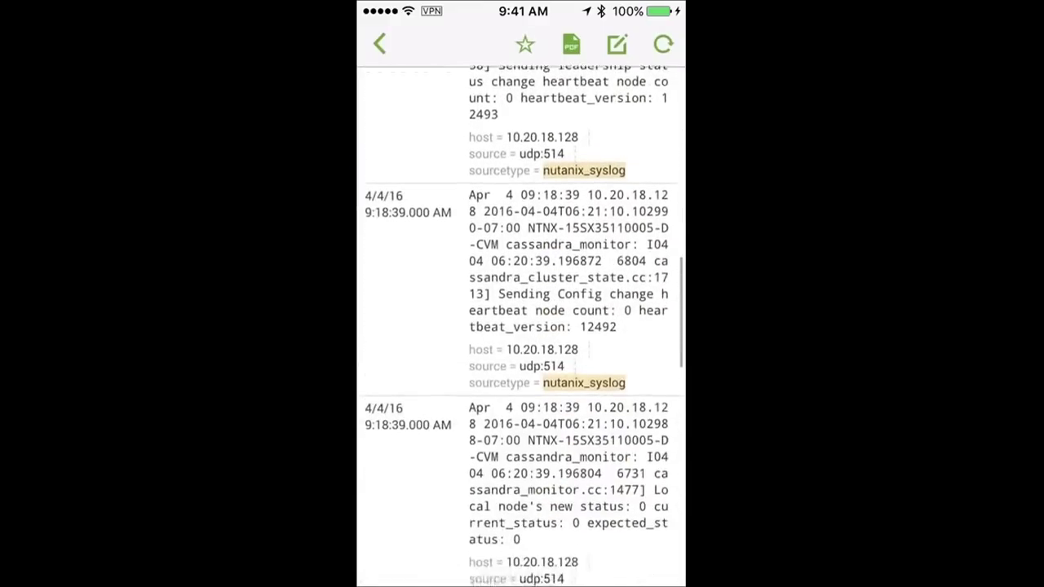
{"action": "scroll", "coordinate": [522, 326], "scroll_direction": "up", "scroll_amount": 8}
{"action": "scroll", "coordinate": [522, 326], "scroll_direction": "up", "scroll_amount": 5}
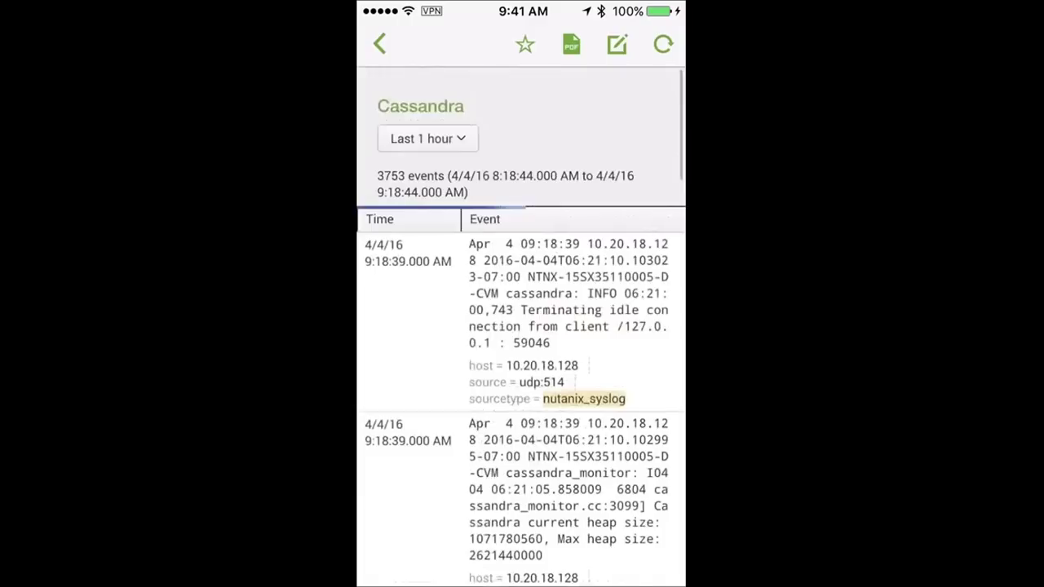
Sketch a red circle on the second Cassandra event, discard it, and return to All Reports.
{"action": "left_click", "coordinate": [616, 44]}
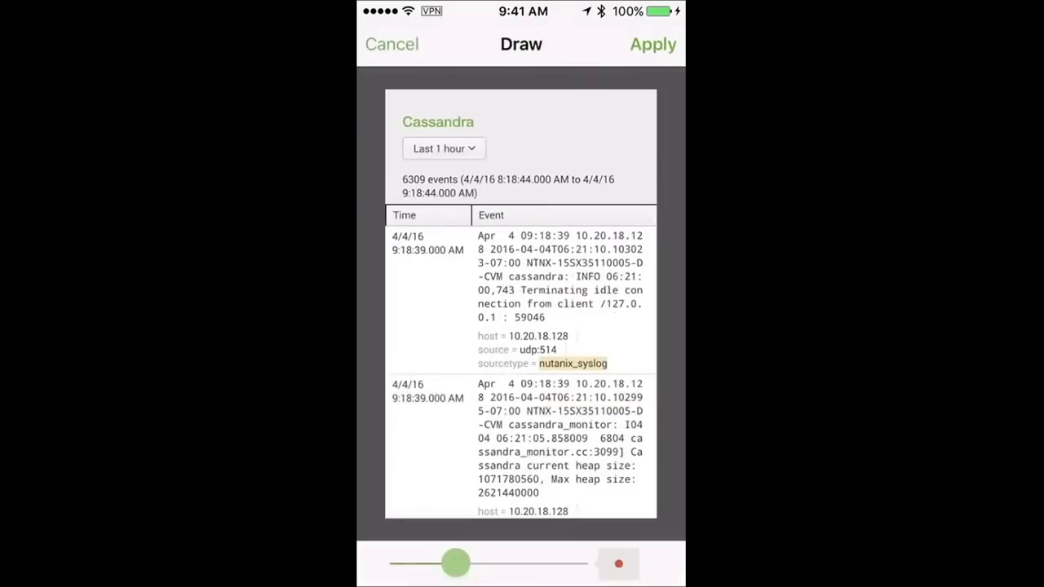
{"action": "mouse_move", "coordinate": [611, 324]}
{"action": "left_mouse_down"}
{"action": "mouse_move", "coordinate": [579, 449]}
{"action": "mouse_move", "coordinate": [556, 306]}
{"action": "left_mouse_up"}
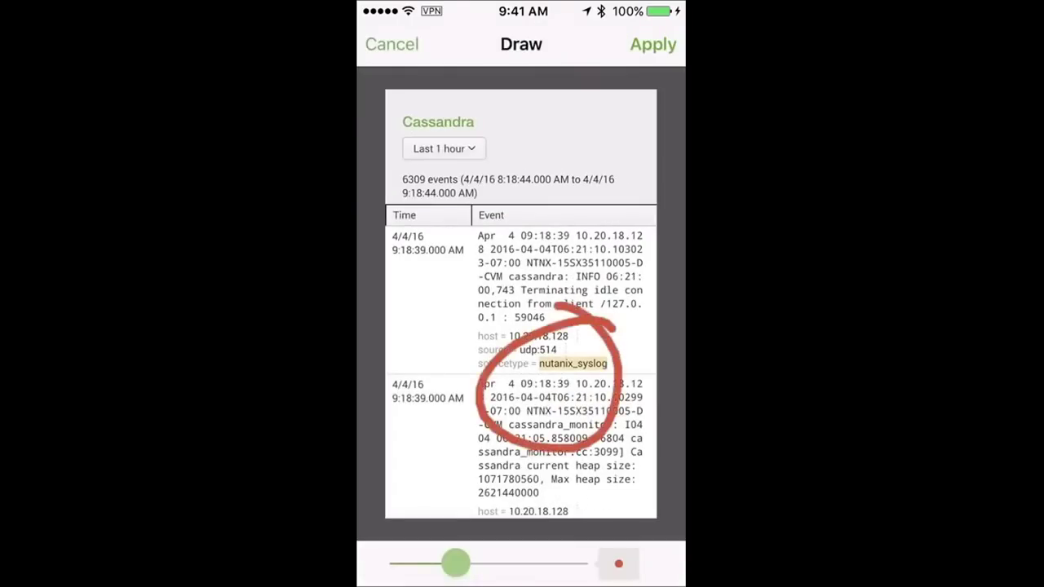
{"action": "left_click", "coordinate": [391, 44]}
{"action": "left_click", "coordinate": [391, 44]}
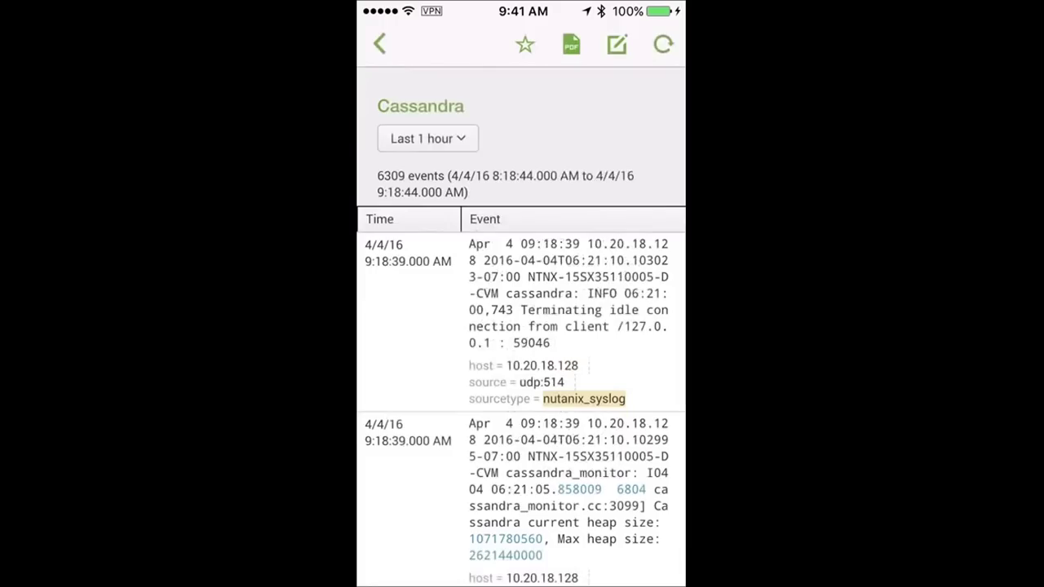
{"action": "left_click", "coordinate": [380, 44]}
{"action": "scroll", "coordinate": [522, 327], "scroll_direction": "down", "scroll_amount": 5}
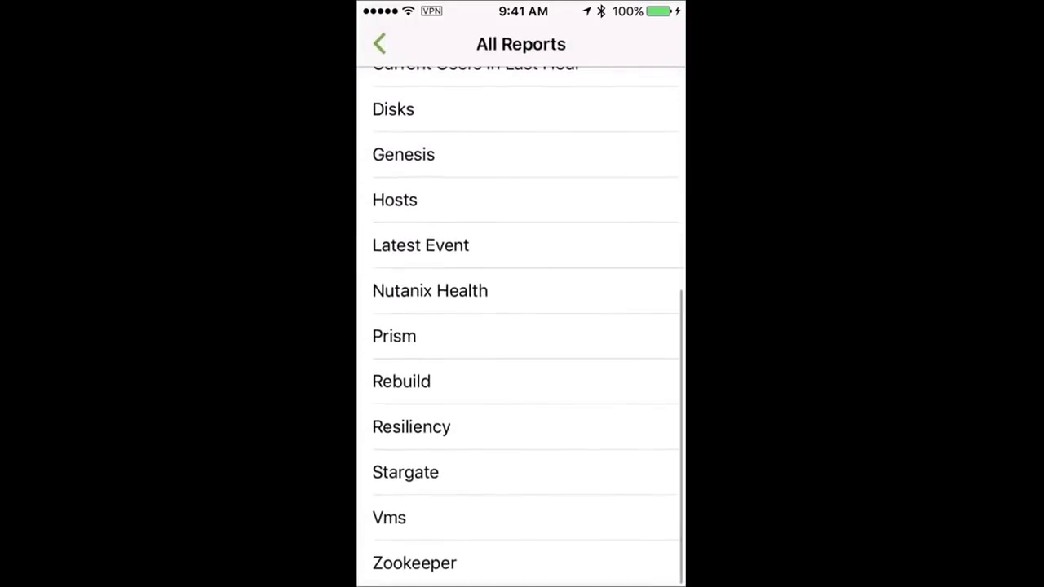
{"action": "left_click", "coordinate": [430, 291]}
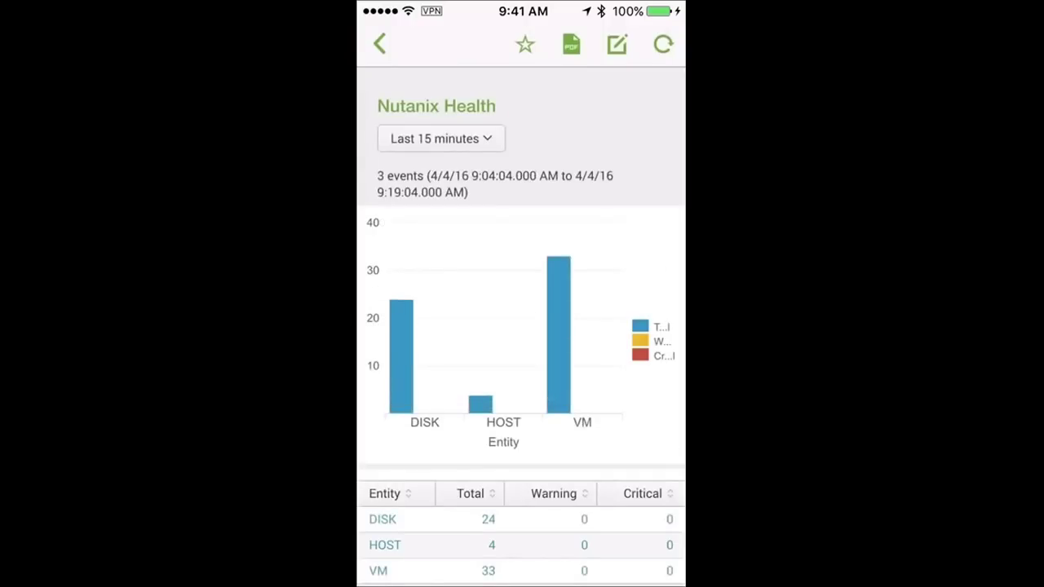
{"action": "scroll", "coordinate": [521, 326], "scroll_direction": "down", "scroll_amount": 2}
{"action": "left_click", "coordinate": [379, 44]}
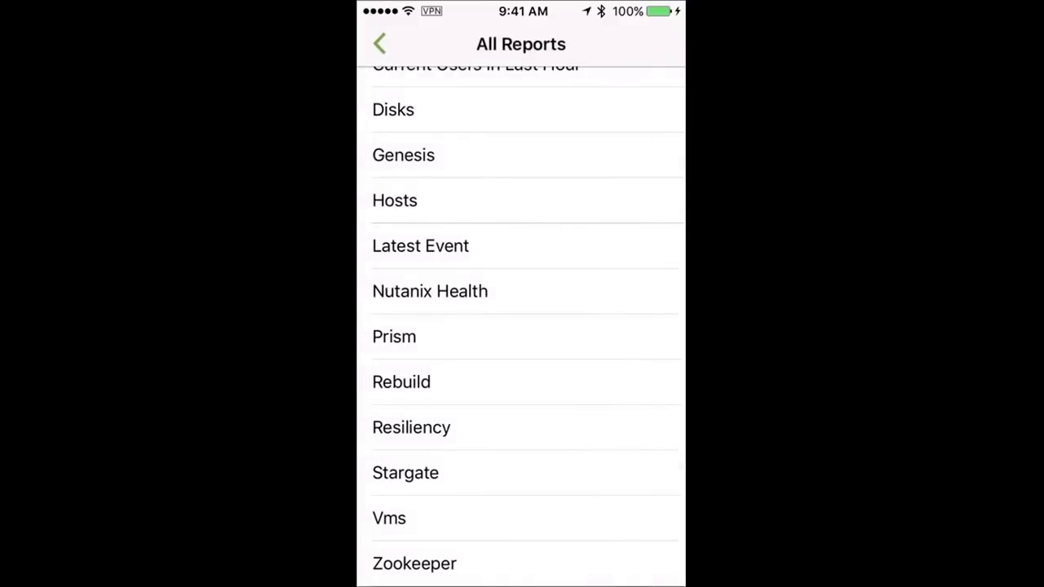
{"action": "scroll", "coordinate": [522, 327], "scroll_direction": "up", "scroll_amount": 3}
{"action": "scroll", "coordinate": [522, 326], "scroll_direction": "down", "scroll_amount": 4}
{"action": "scroll", "coordinate": [522, 326], "scroll_direction": "up", "scroll_amount": 4}
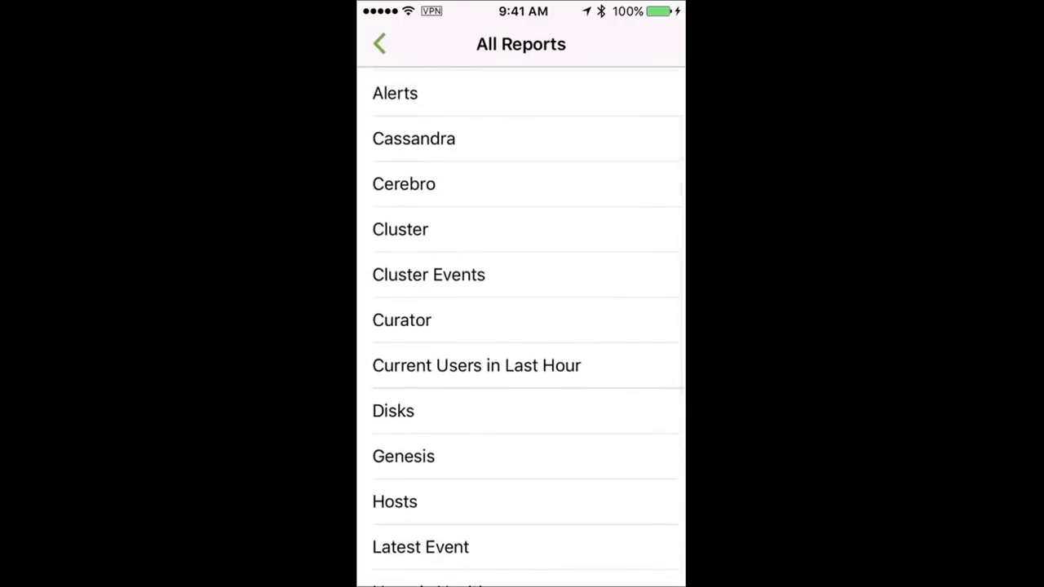
{"action": "scroll", "coordinate": [522, 326], "scroll_direction": "up", "scroll_amount": 2}
{"action": "scroll", "coordinate": [522, 326], "scroll_direction": "down", "scroll_amount": 4}
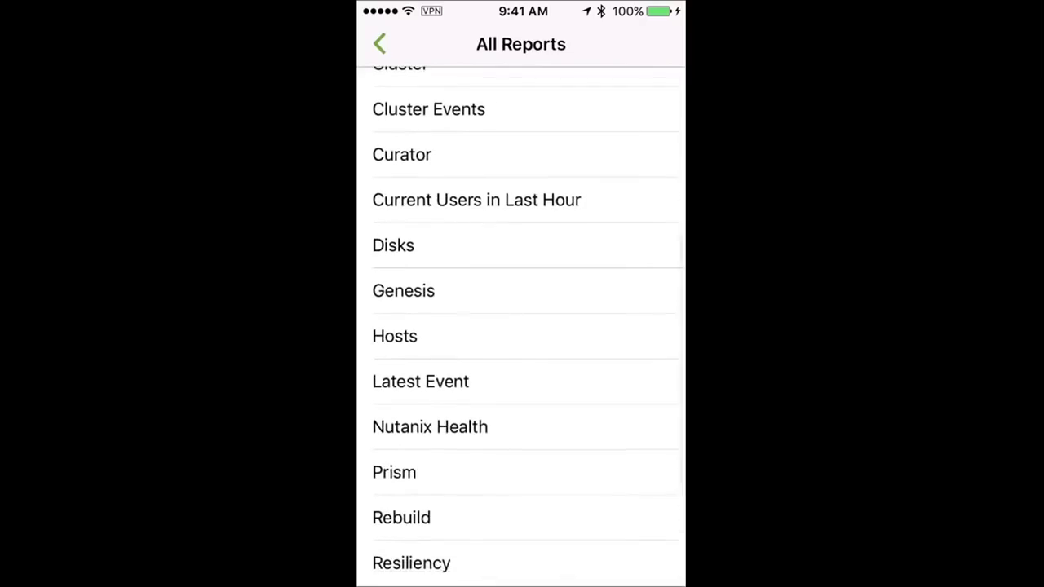
{"action": "left_click", "coordinate": [476, 199]}
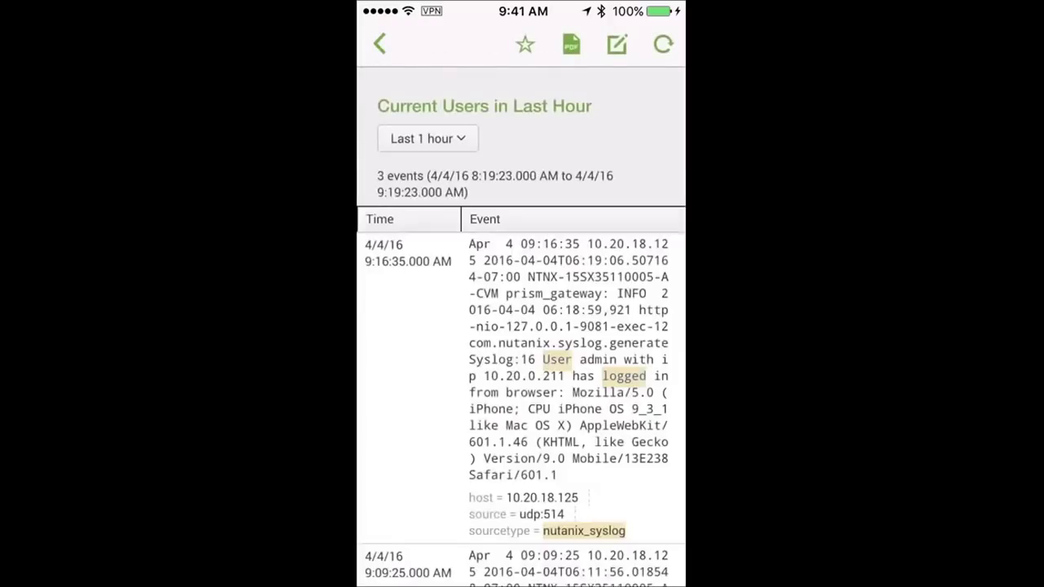
{"action": "scroll", "coordinate": [522, 326], "scroll_direction": "down", "scroll_amount": 3}
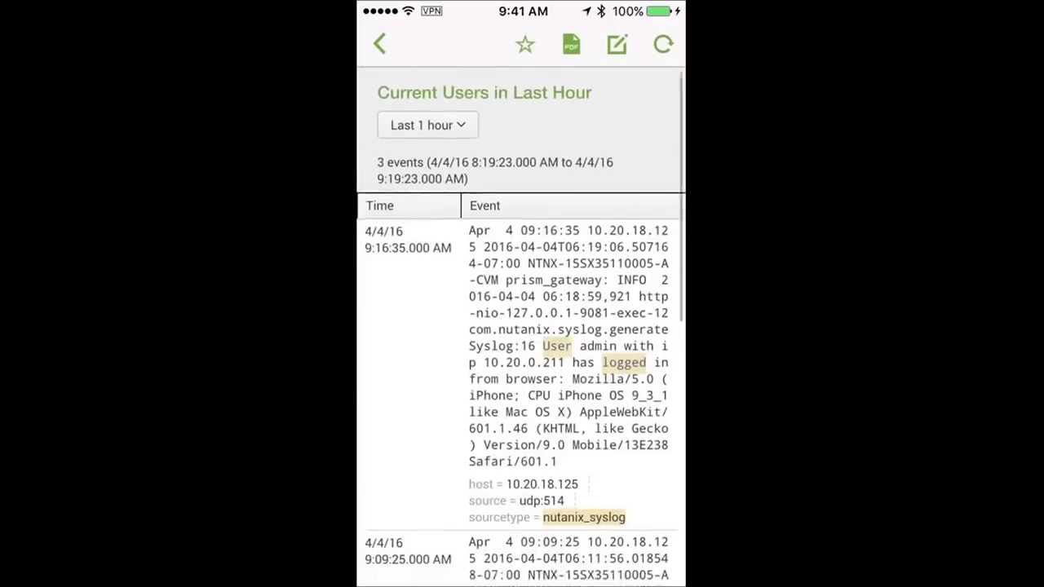
{"action": "scroll", "coordinate": [522, 326], "scroll_direction": "up", "scroll_amount": 1}
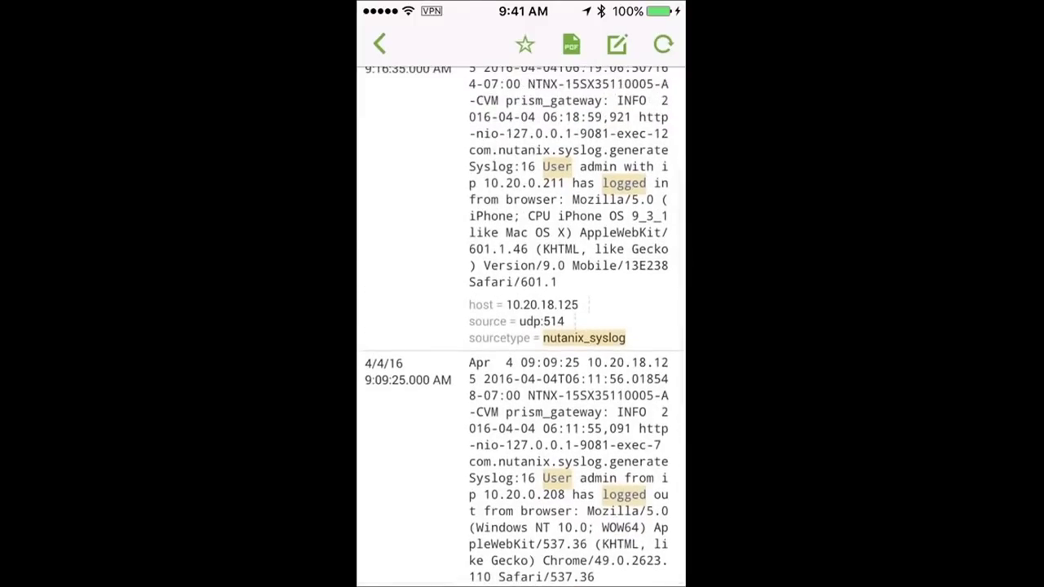
{"action": "left_click", "coordinate": [617, 44]}
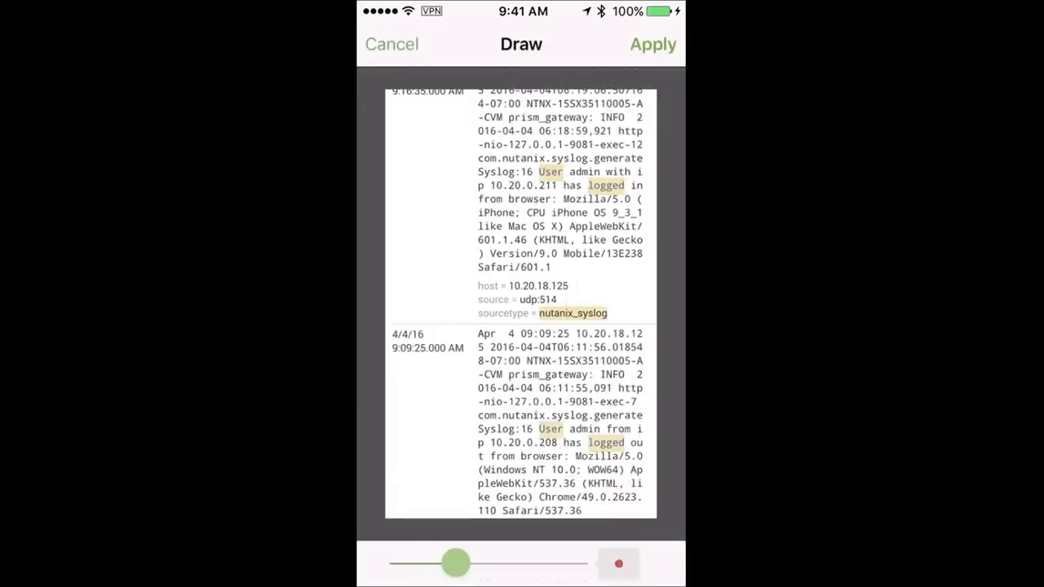
{"action": "mouse_move", "coordinate": [595, 129]}
{"action": "left_mouse_down"}
{"action": "mouse_move", "coordinate": [551, 162]}
{"action": "mouse_move", "coordinate": [630, 143]}
{"action": "mouse_move", "coordinate": [592, 137]}
{"action": "left_mouse_up"}
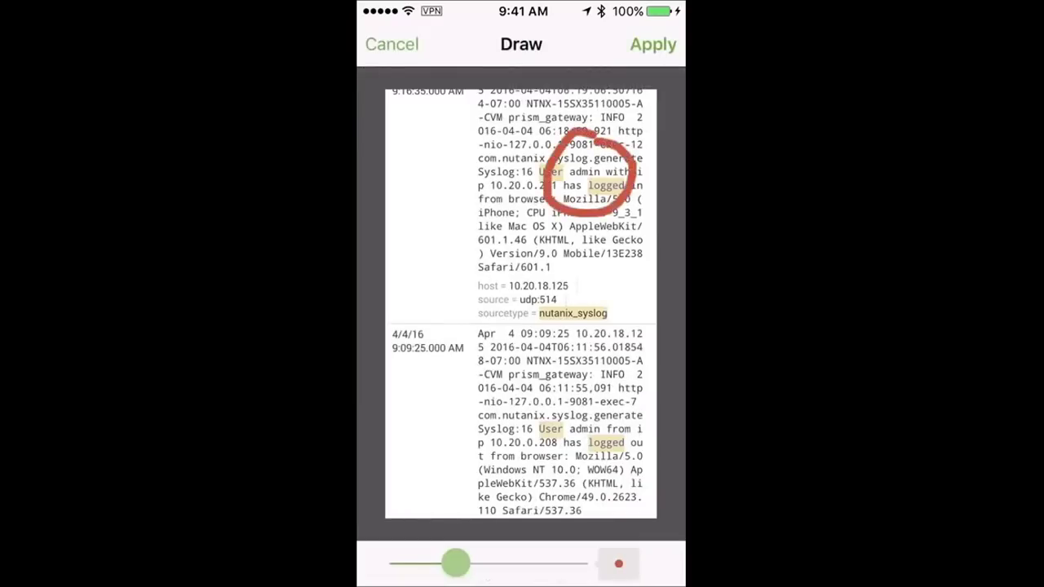
{"action": "left_click", "coordinate": [391, 44]}
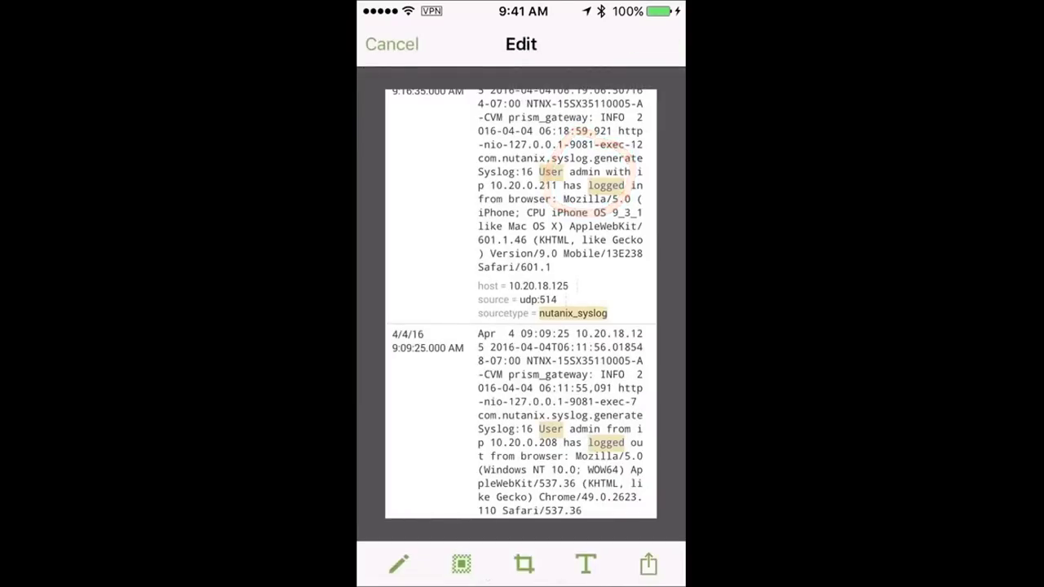
{"action": "left_click", "coordinate": [391, 44]}
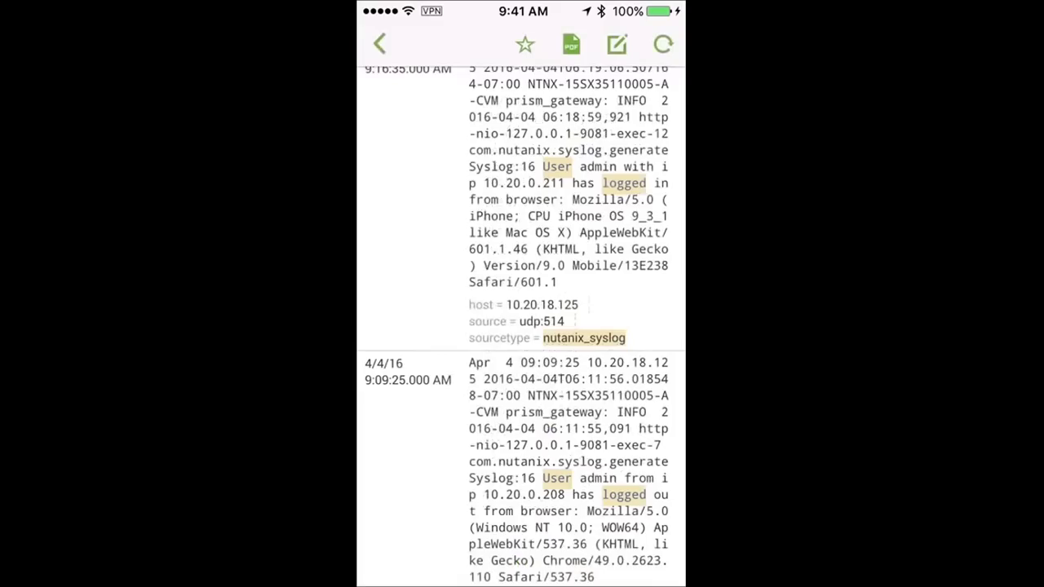
{"action": "left_click", "coordinate": [379, 44]}
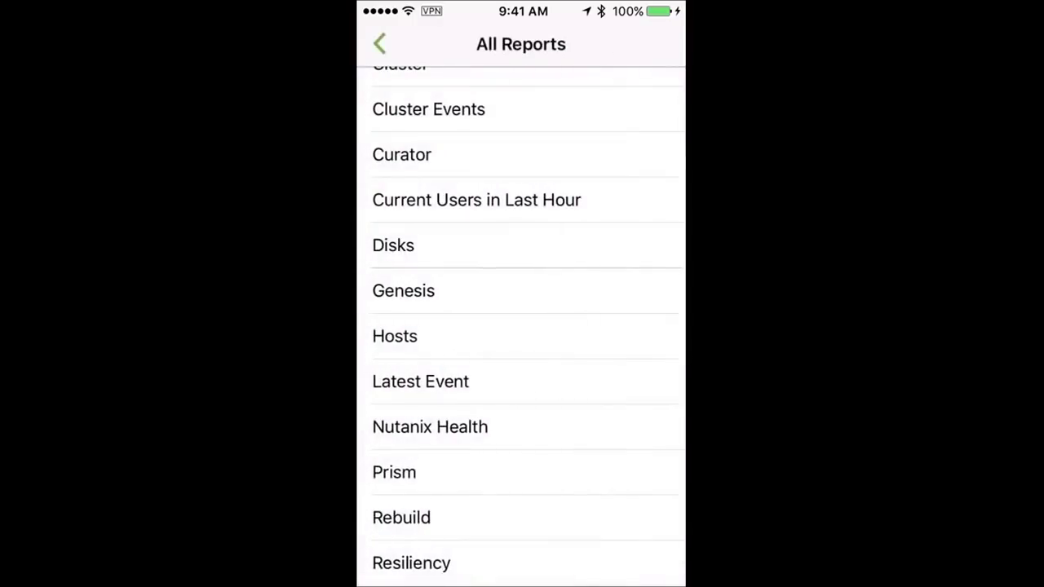
Back out to the Splunk home screen, briefly visiting the Splunk Add-on for Mobile Access.
{"action": "scroll", "coordinate": [521, 326], "scroll_direction": "down", "scroll_amount": 3}
{"action": "scroll", "coordinate": [521, 326], "scroll_direction": "up", "scroll_amount": 8}
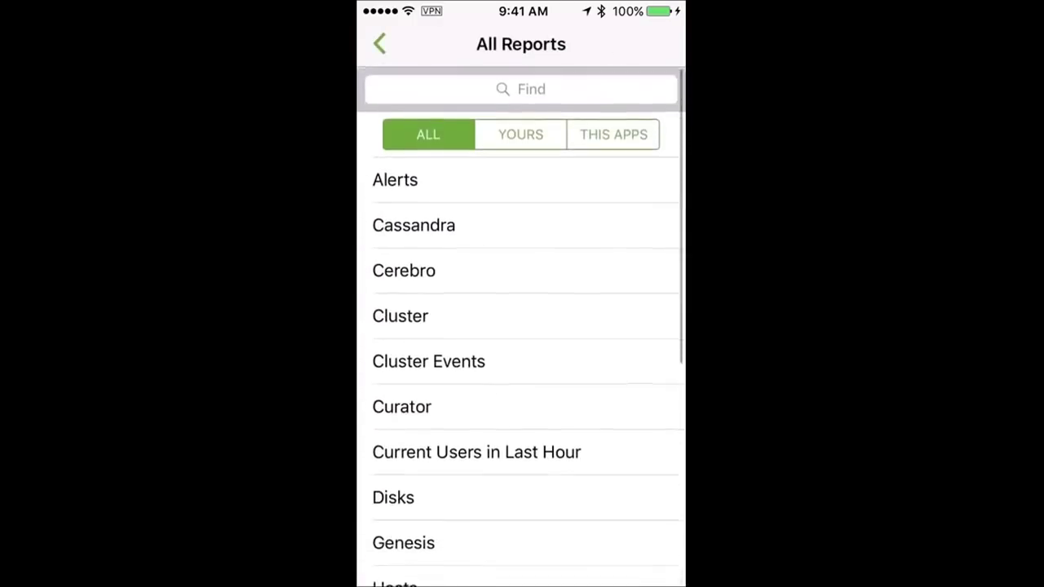
{"action": "left_click", "coordinate": [379, 44]}
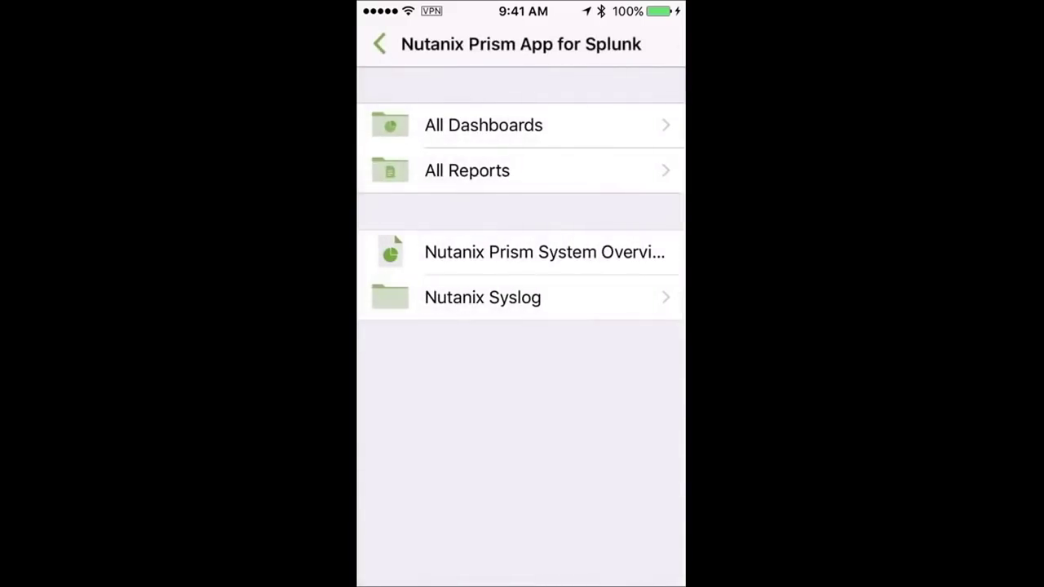
{"action": "left_click", "coordinate": [379, 44]}
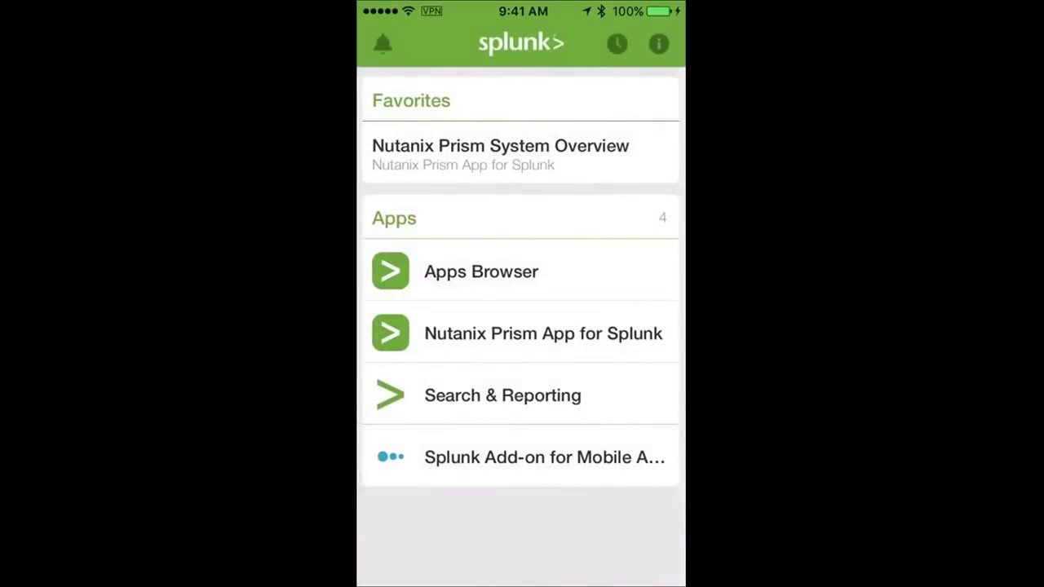
{"action": "left_click", "coordinate": [522, 456]}
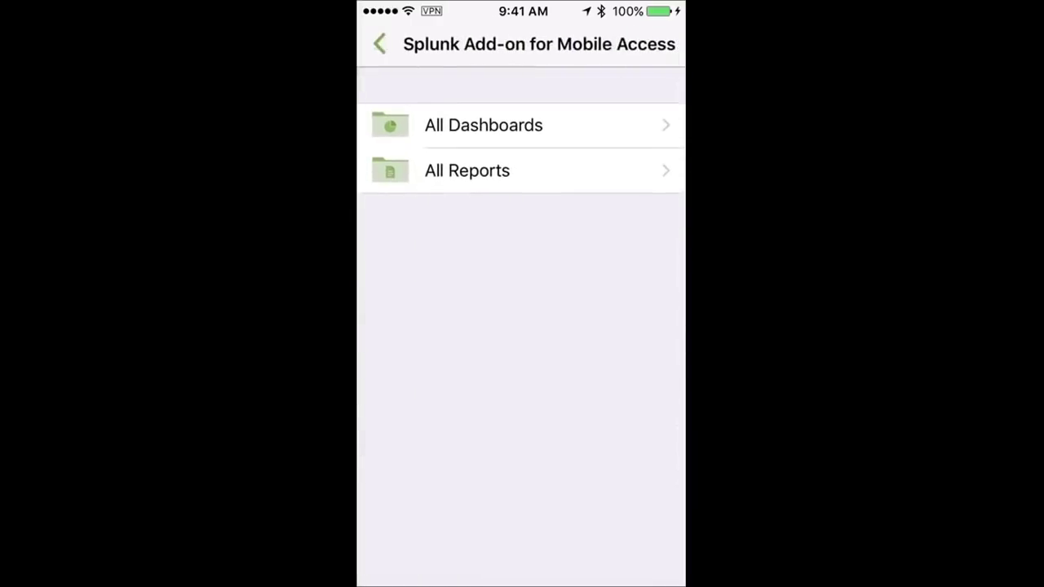
{"action": "left_click", "coordinate": [379, 44]}
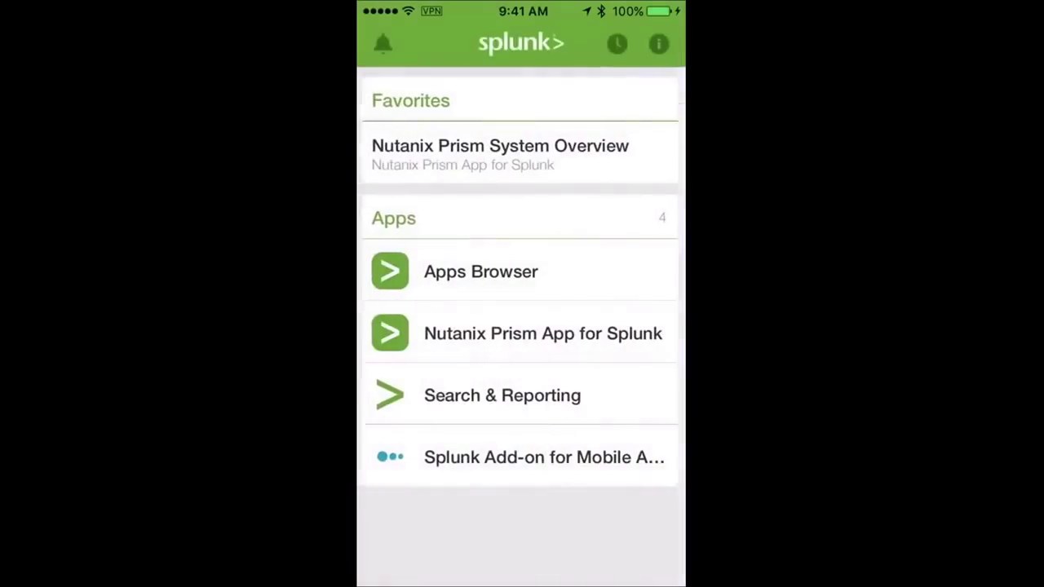